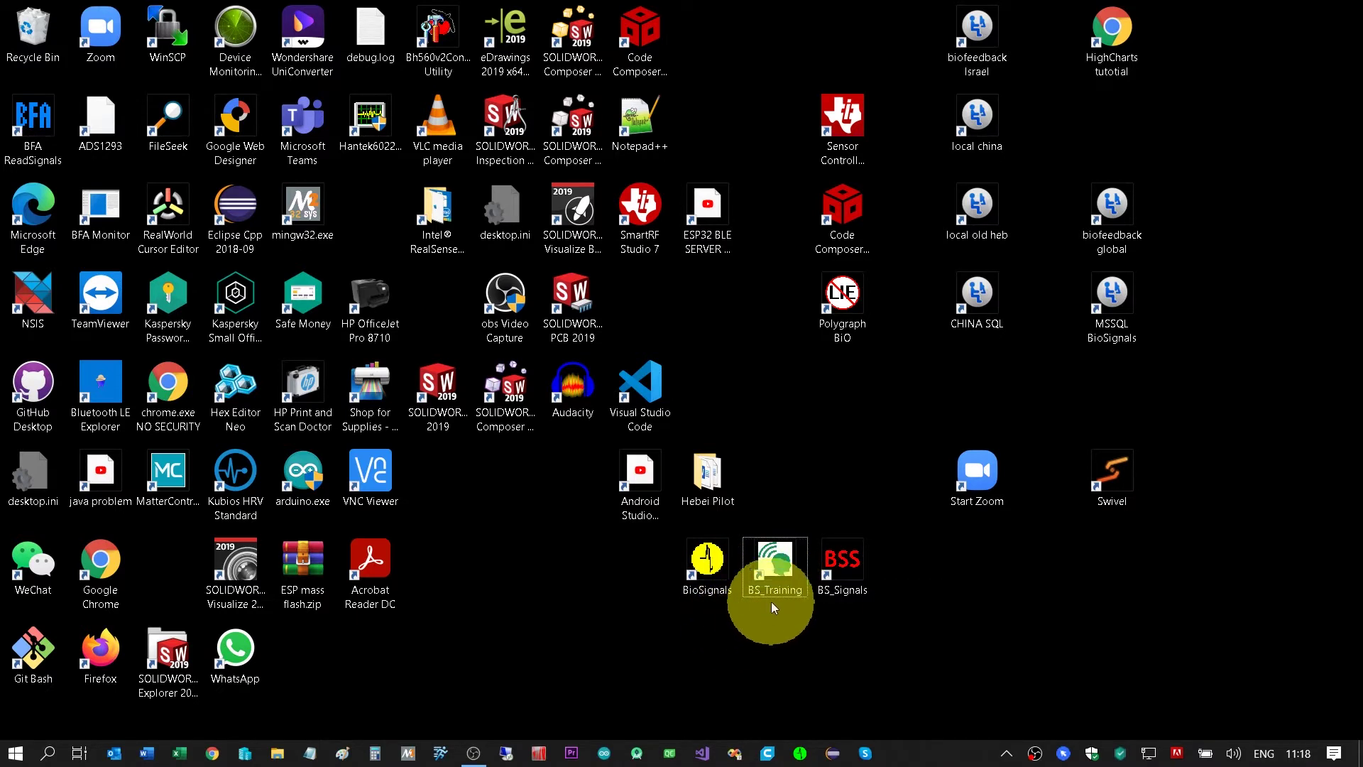
Launch BS_Training and complete its registration with the first name, family name, company WE and e-mail address
{"action": "left_click", "coordinate": [777, 566]}
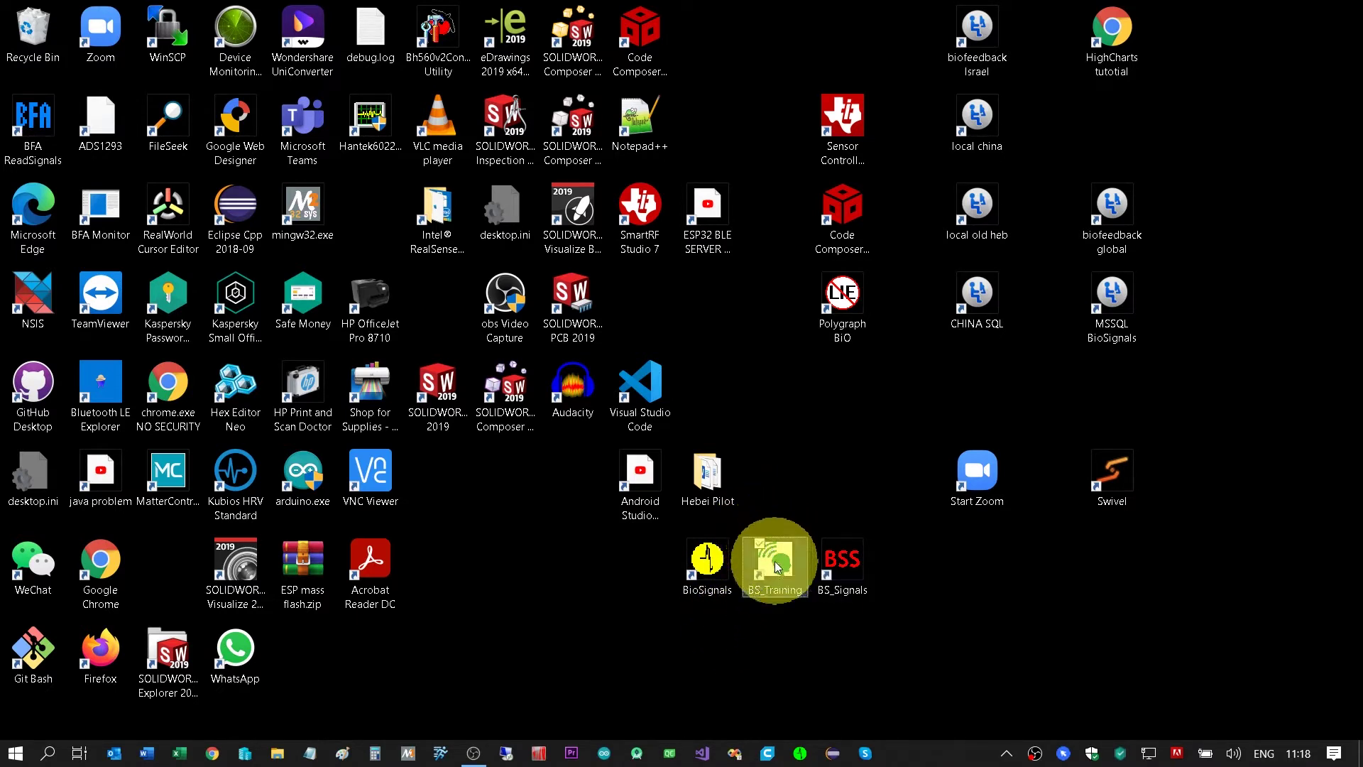
{"action": "double_click", "coordinate": [777, 566]}
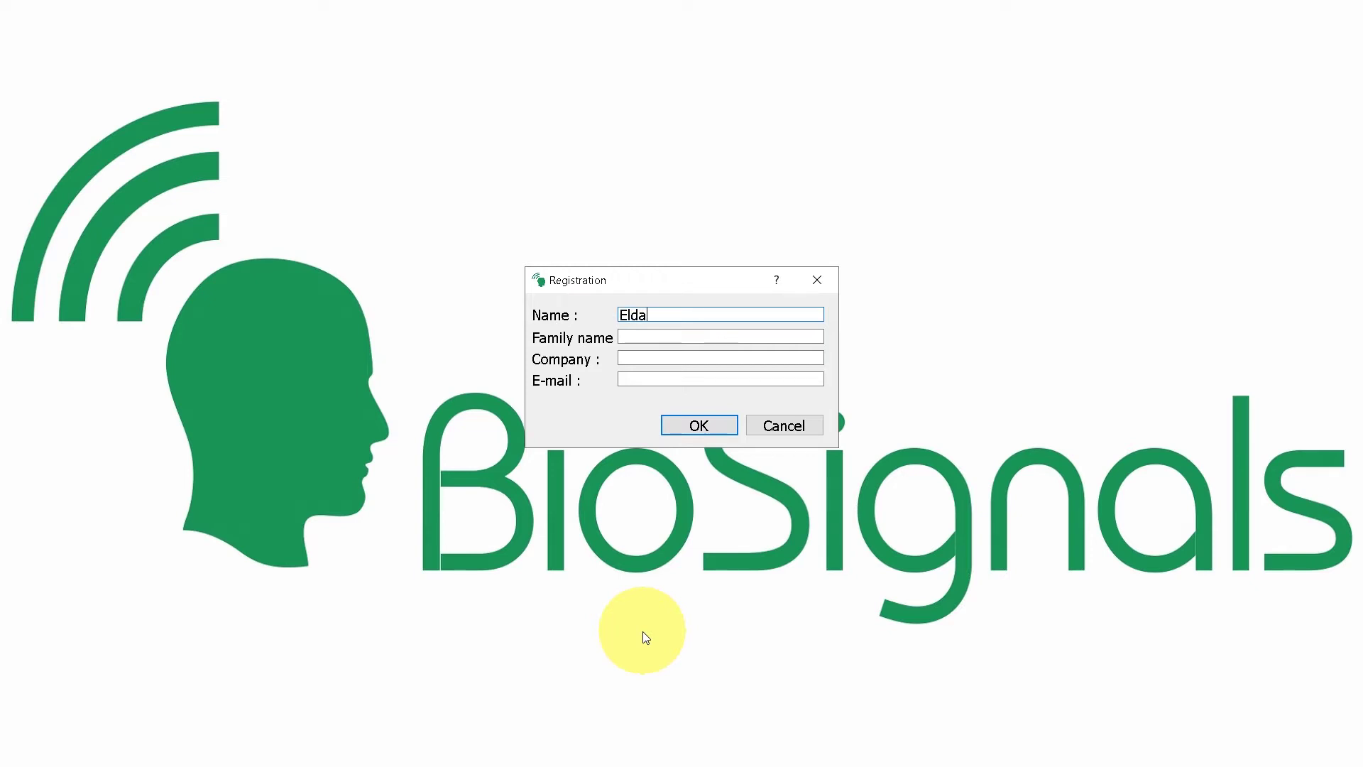
{"action": "type", "text": "WE"}
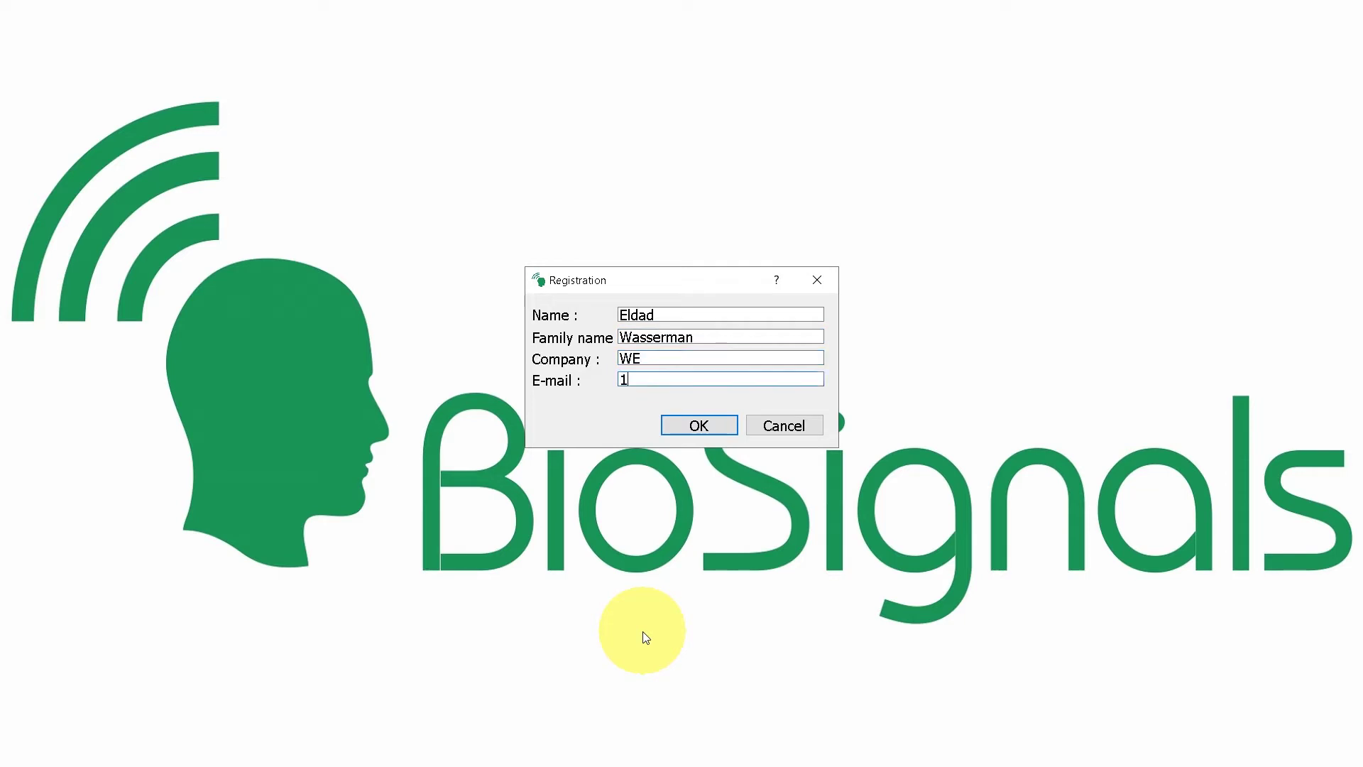
{"action": "type", "text": "3456.com"}
{"action": "left_click", "coordinate": [695, 427]}
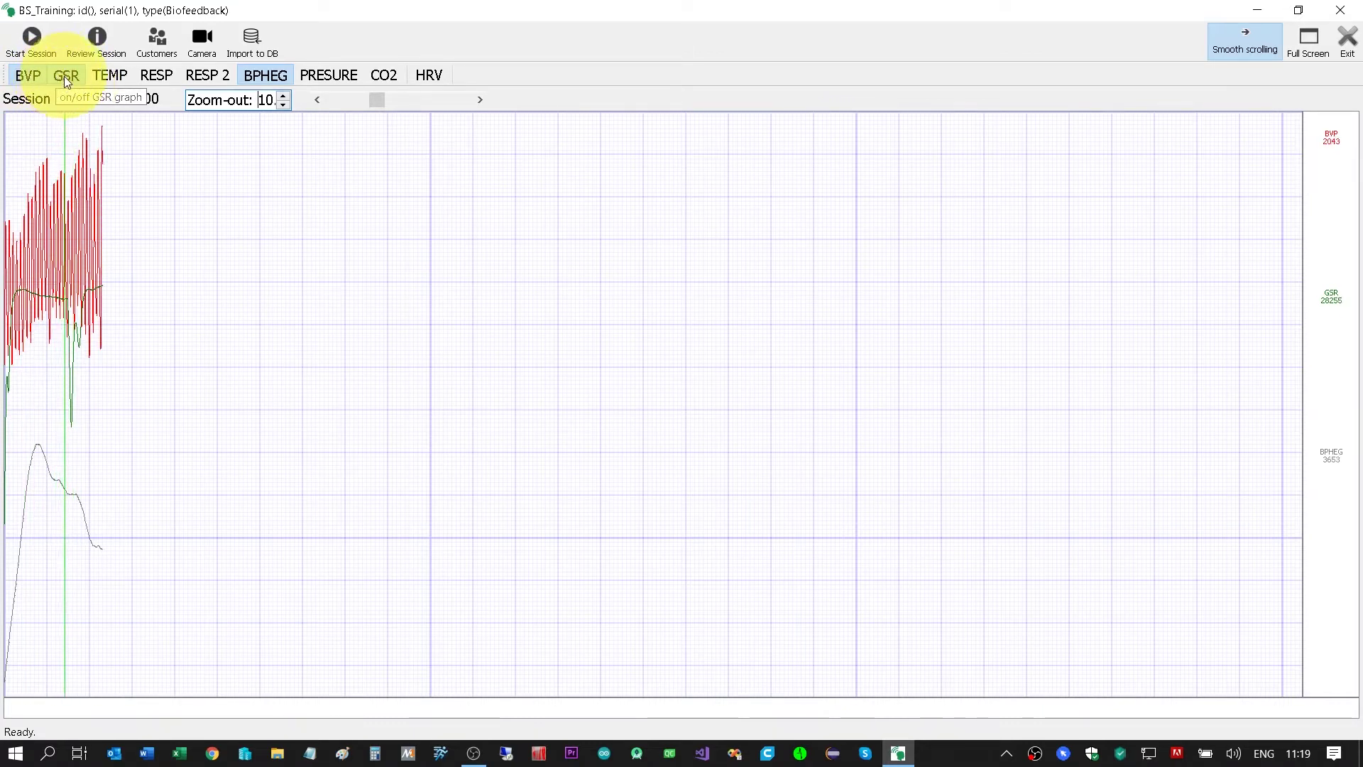
Turn on the TEMP and RESP graphs and reduce the graph zoom-out to about 1.5
{"action": "left_click", "coordinate": [108, 75]}
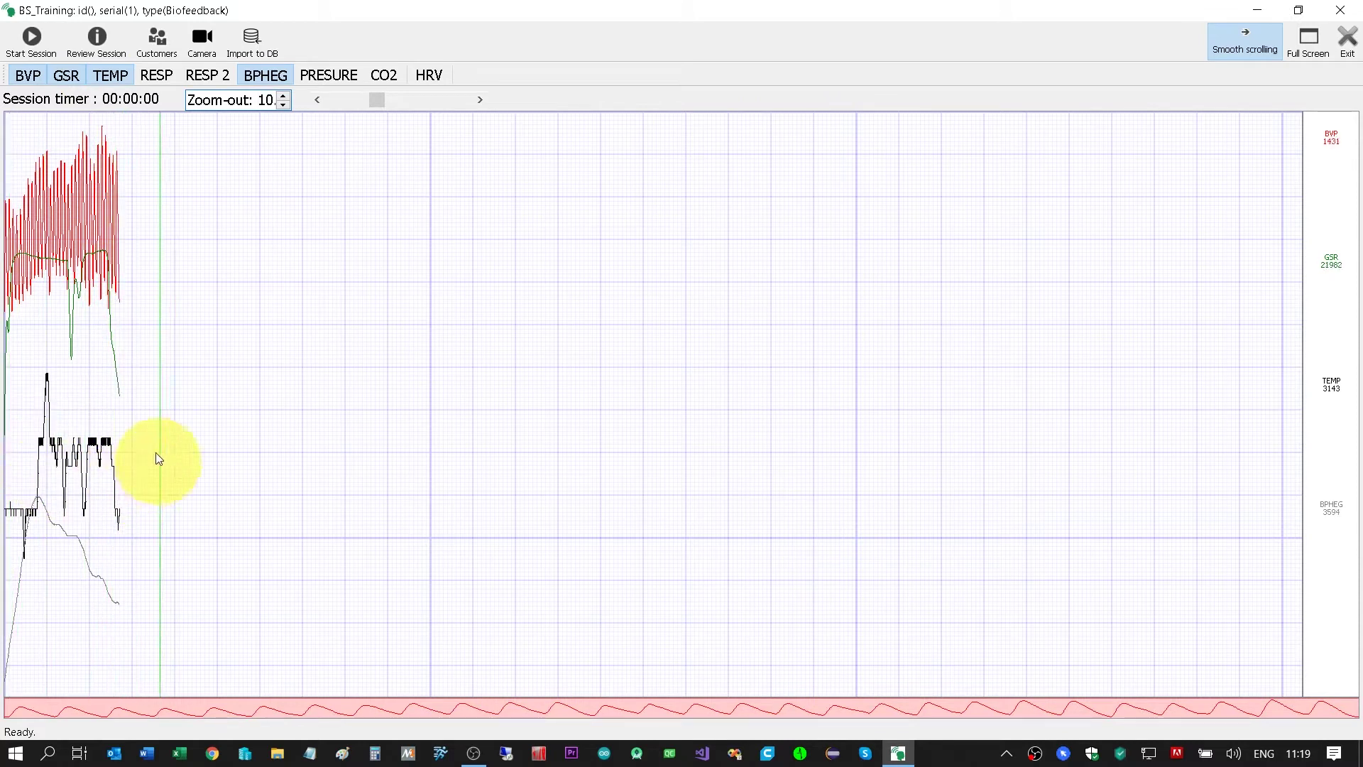
{"action": "left_click", "coordinate": [157, 75]}
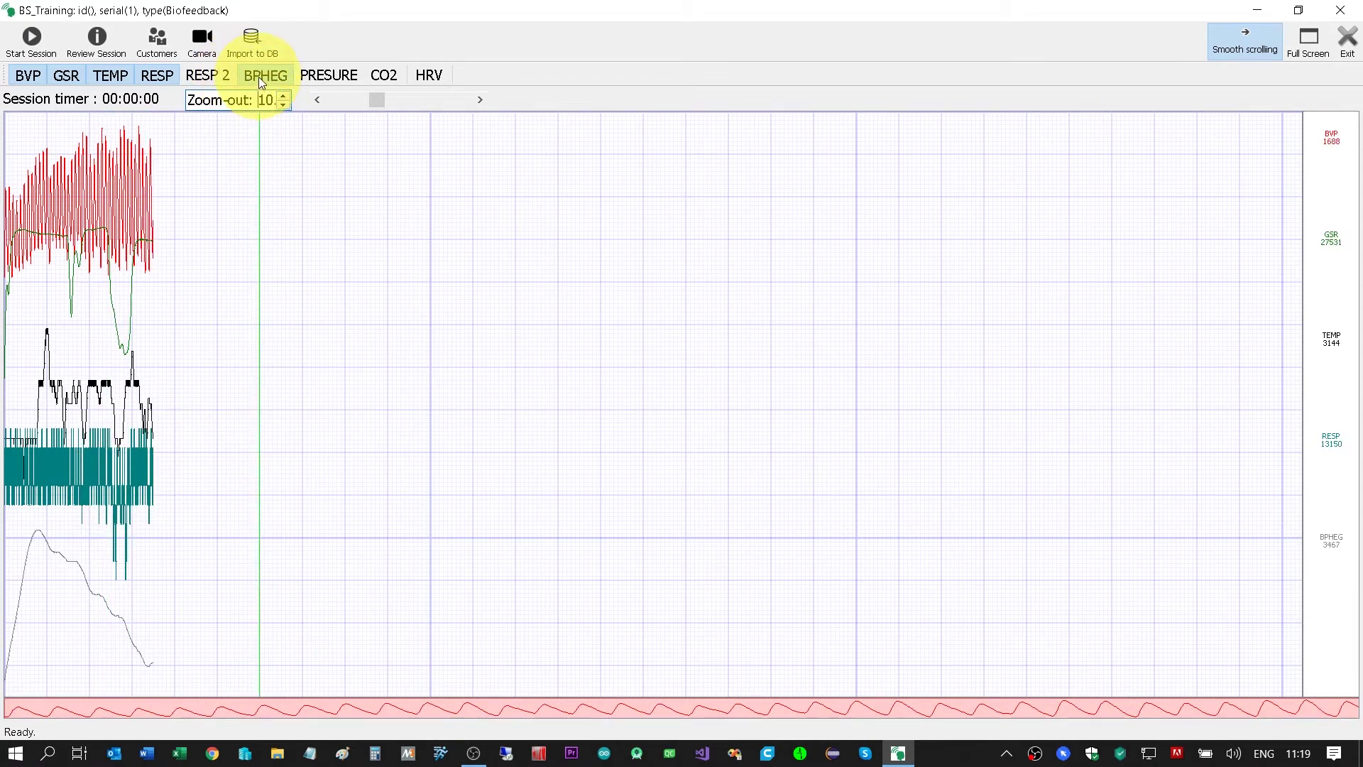
{"action": "left_click", "coordinate": [261, 83]}
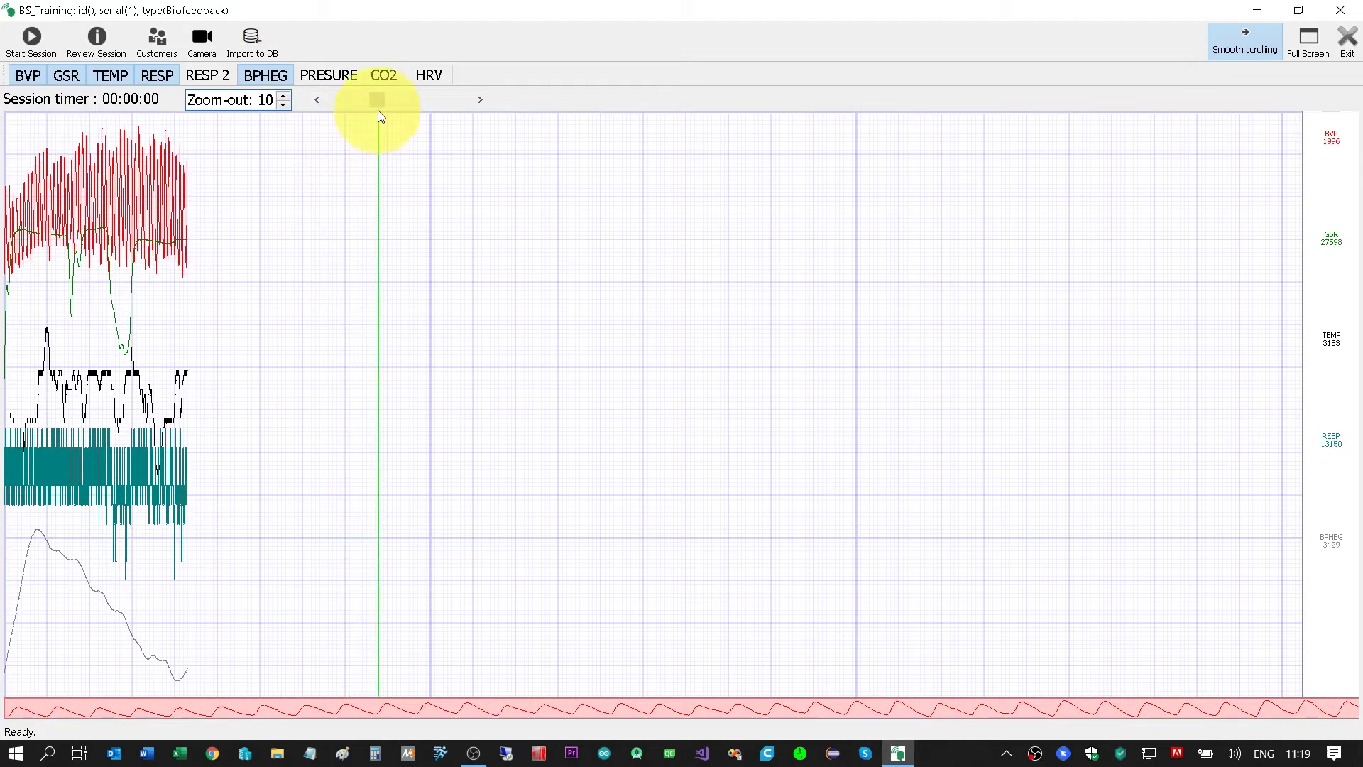
{"action": "scroll", "coordinate": [380, 105], "scroll_direction": "up", "scroll_amount": 6}
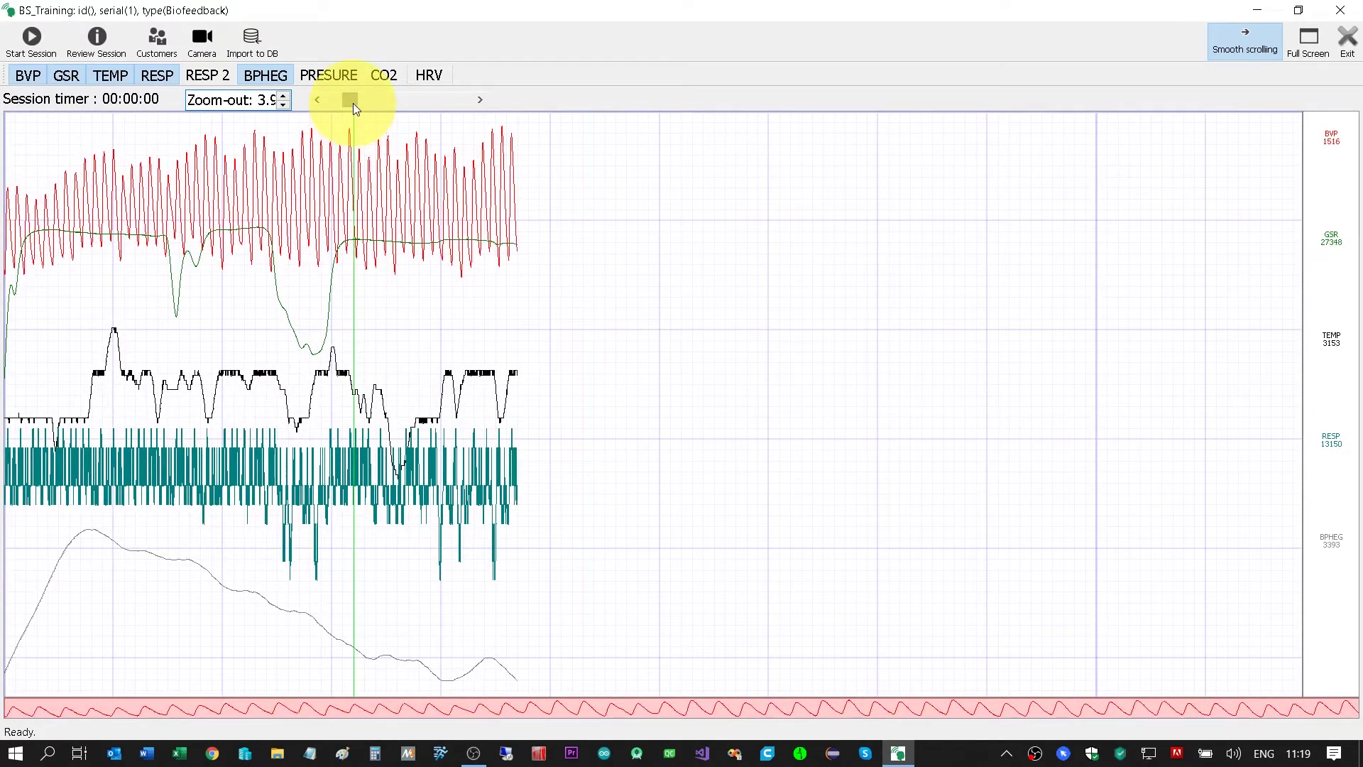
{"action": "scroll", "coordinate": [345, 105], "scroll_direction": "up", "scroll_amount": 5}
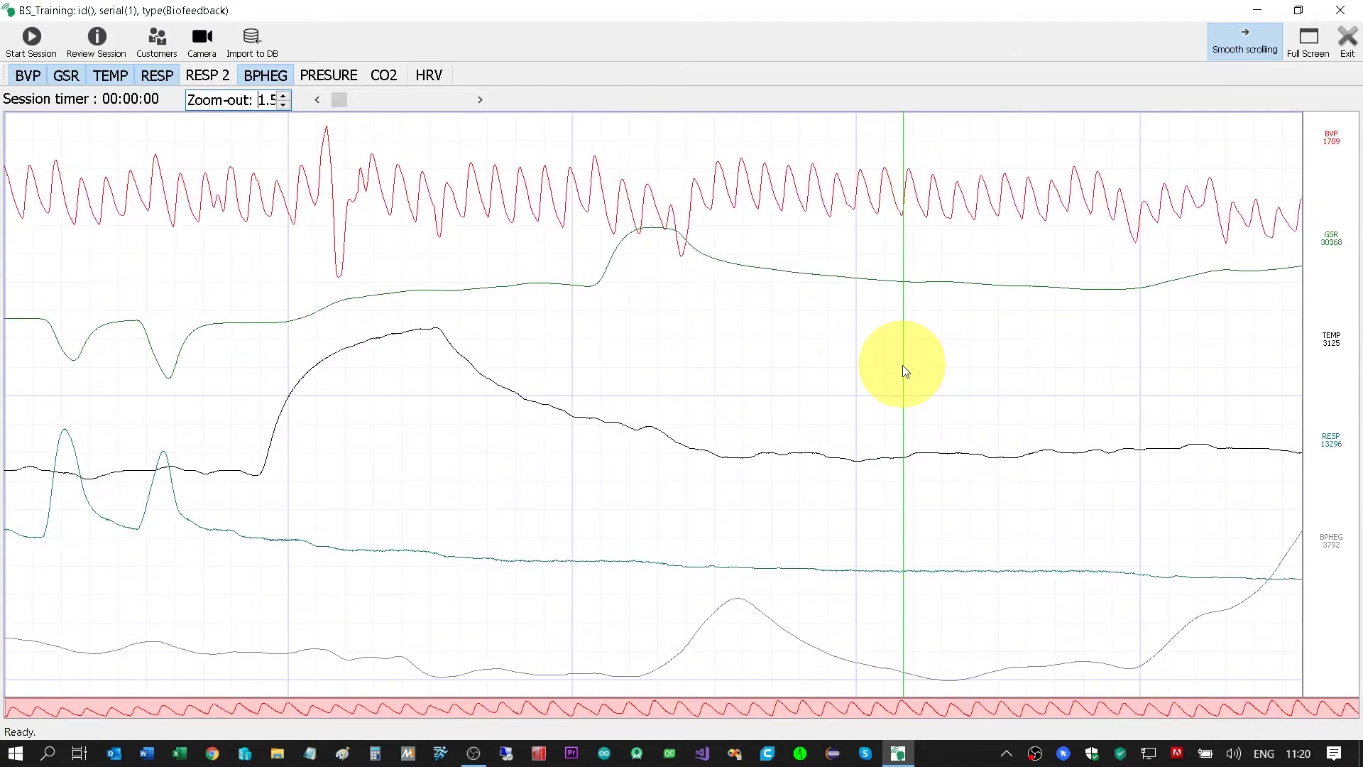
Add a new person to the customer list, entering the customer's name in both the name and note fields
{"action": "left_click", "coordinate": [160, 40]}
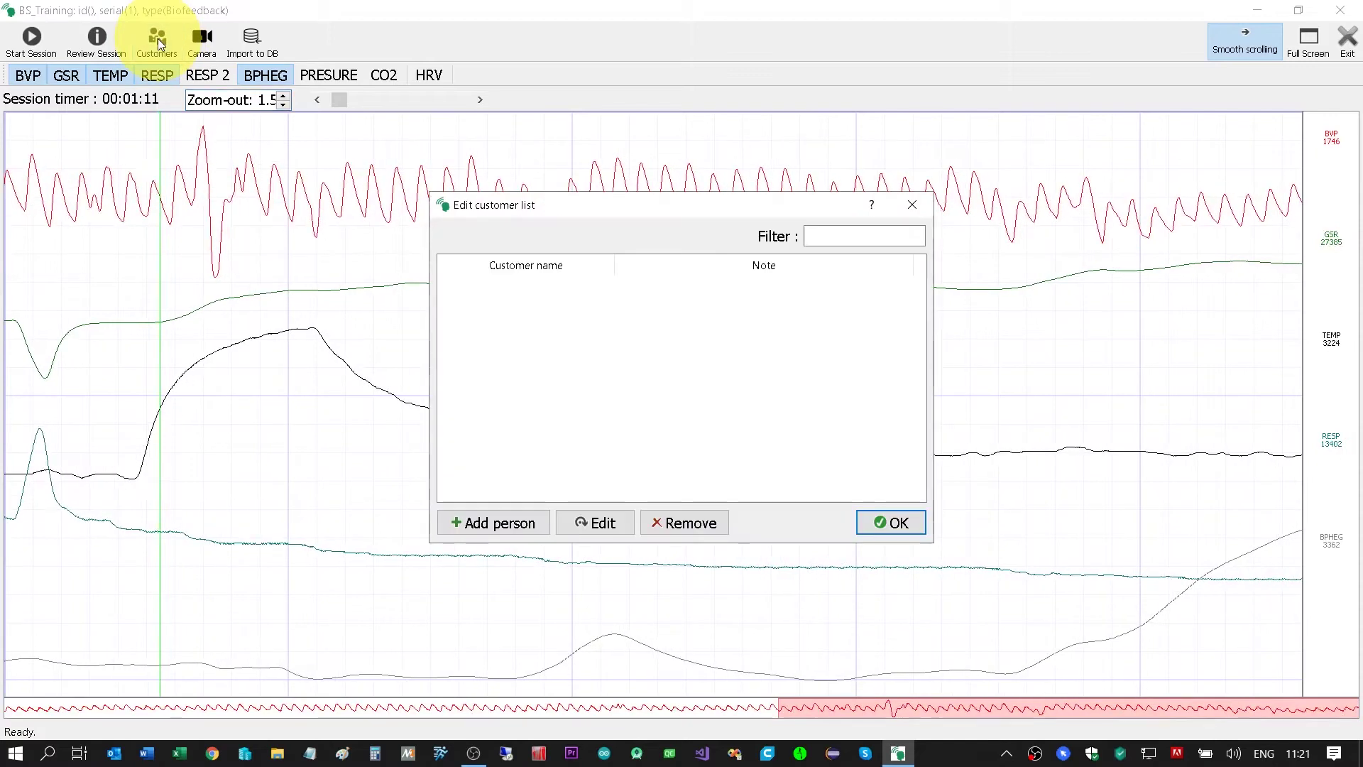
{"action": "left_click", "coordinate": [505, 522]}
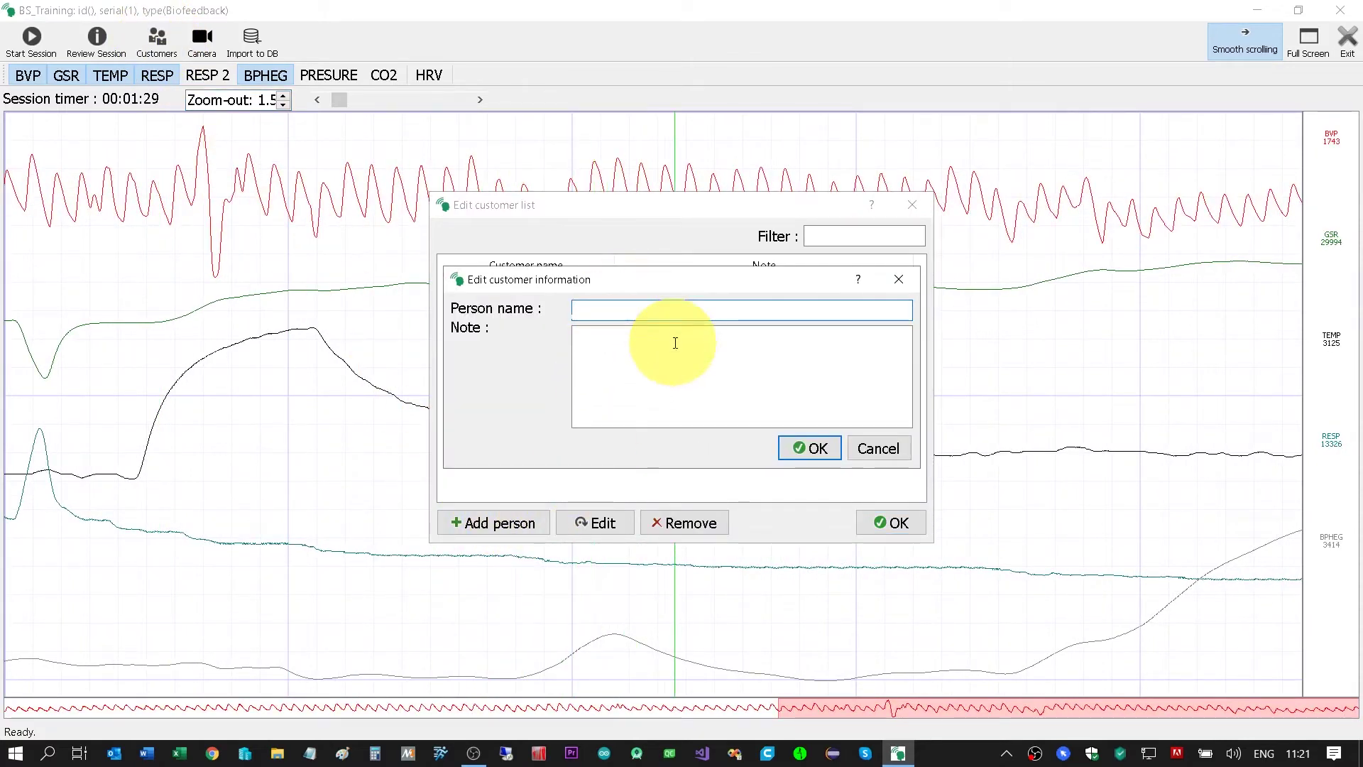
{"action": "type", "text": "David"}
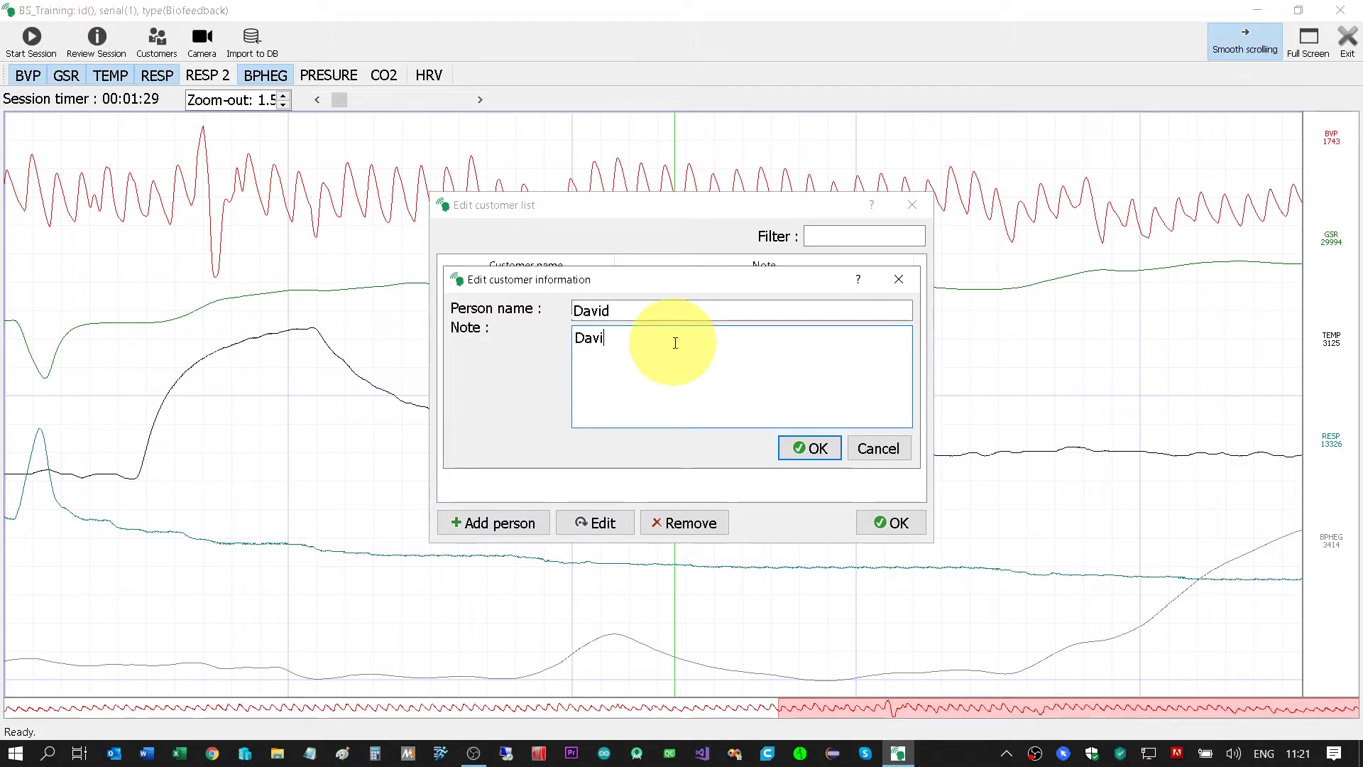
{"action": "left_click", "coordinate": [810, 449]}
{"action": "left_click", "coordinate": [894, 524]}
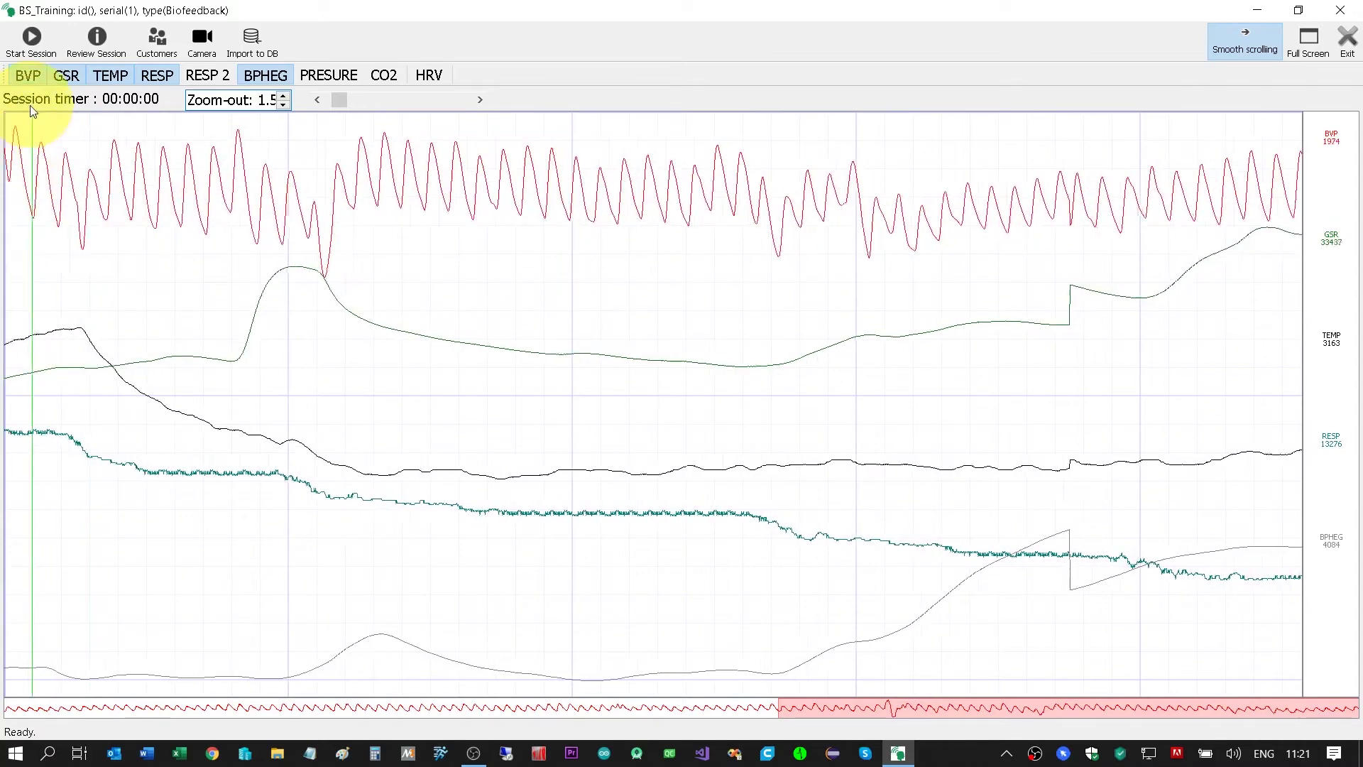
Start a new session for the newly added customer
{"action": "left_click", "coordinate": [54, 42]}
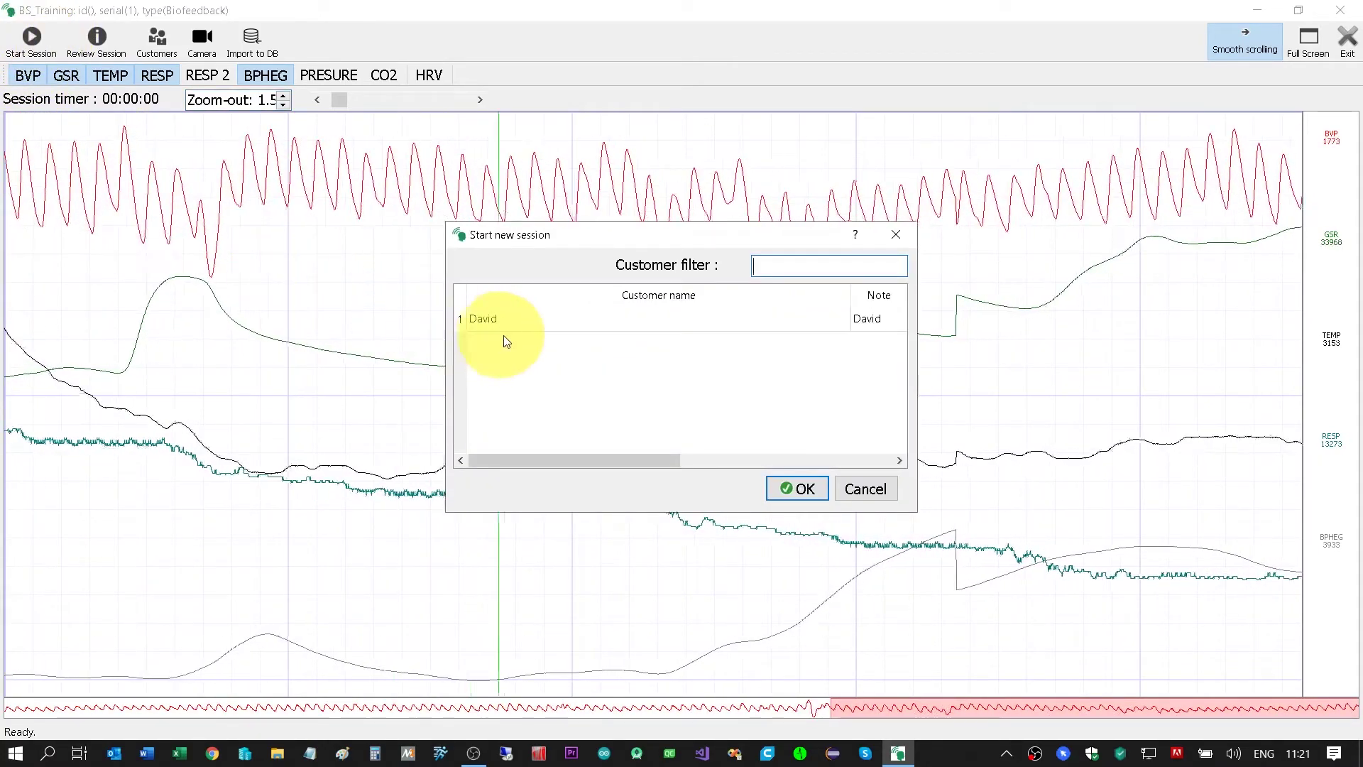
{"action": "left_click", "coordinate": [518, 323]}
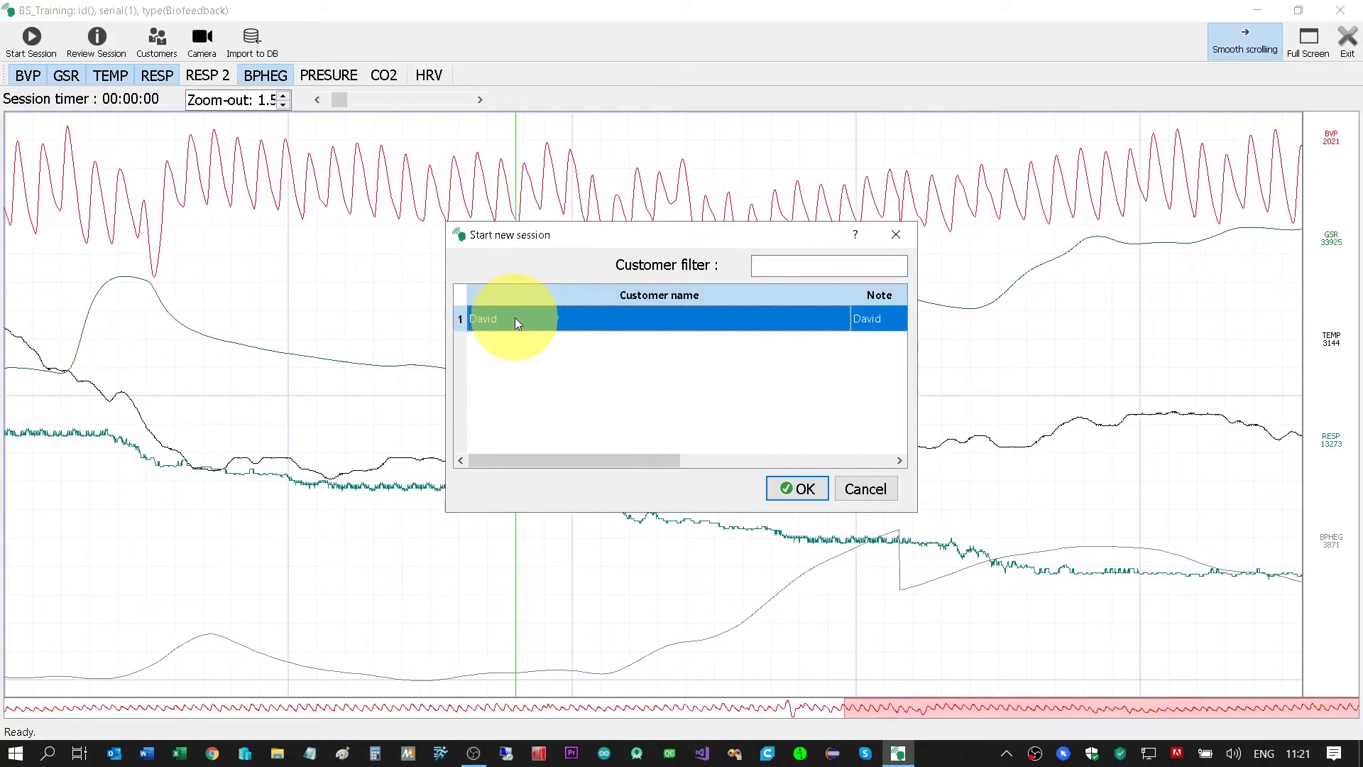
{"action": "left_click", "coordinate": [806, 490]}
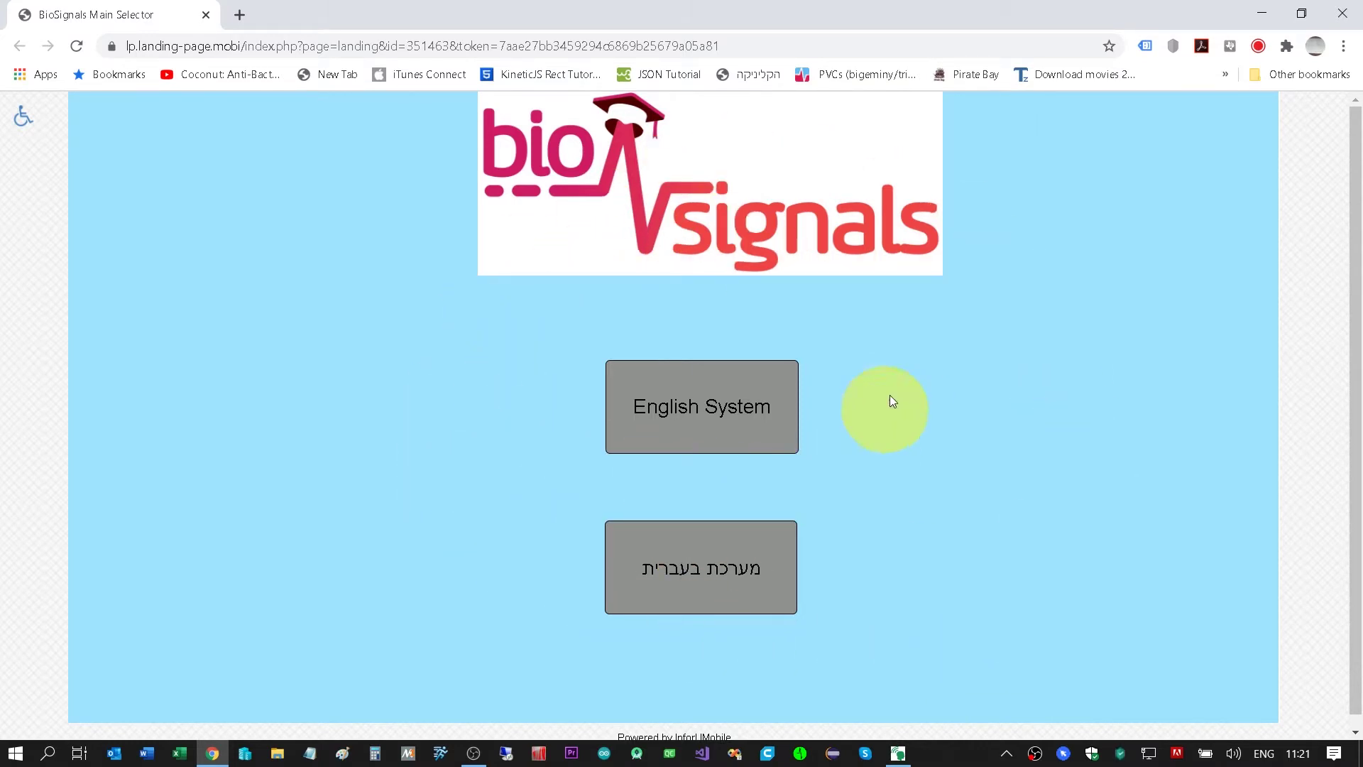
Open the English system's HRV training page in the browser and start the training
{"action": "left_click", "coordinate": [679, 411]}
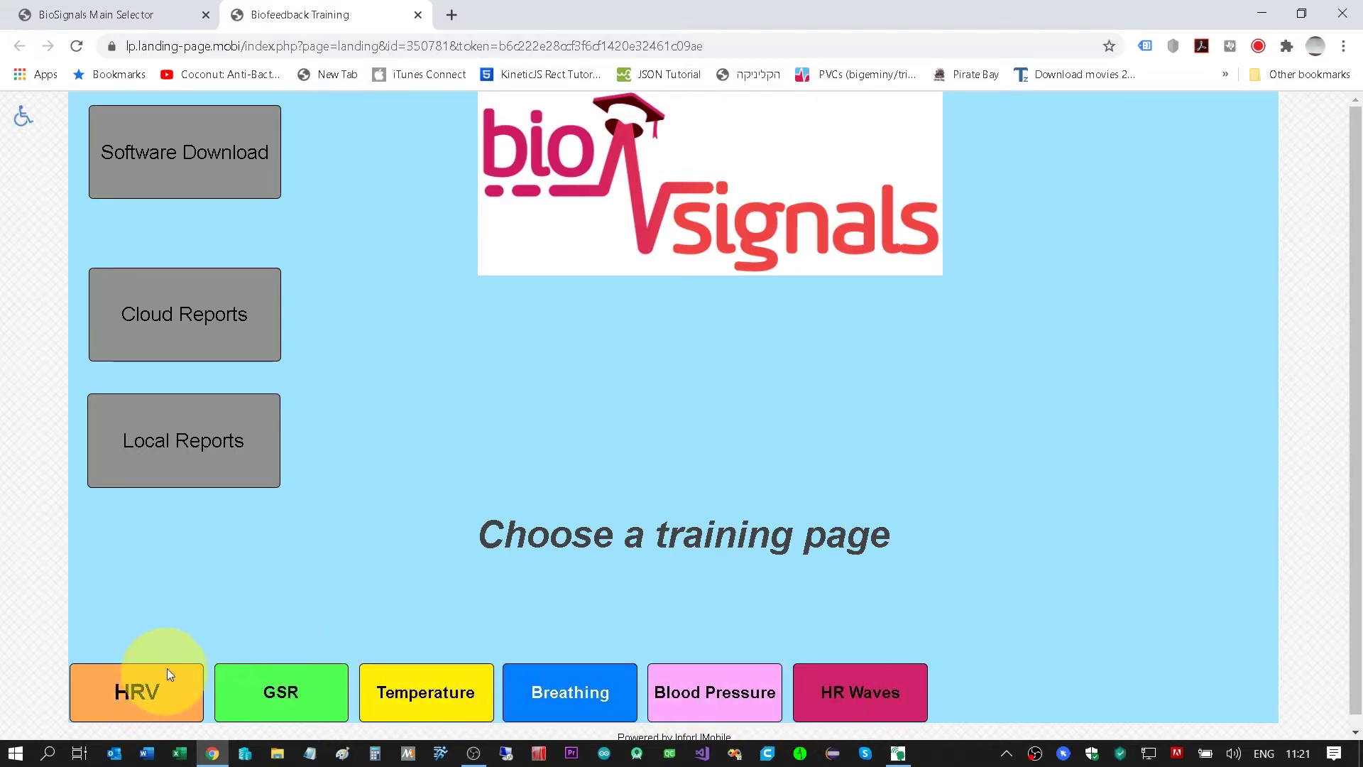
{"action": "left_click", "coordinate": [126, 694]}
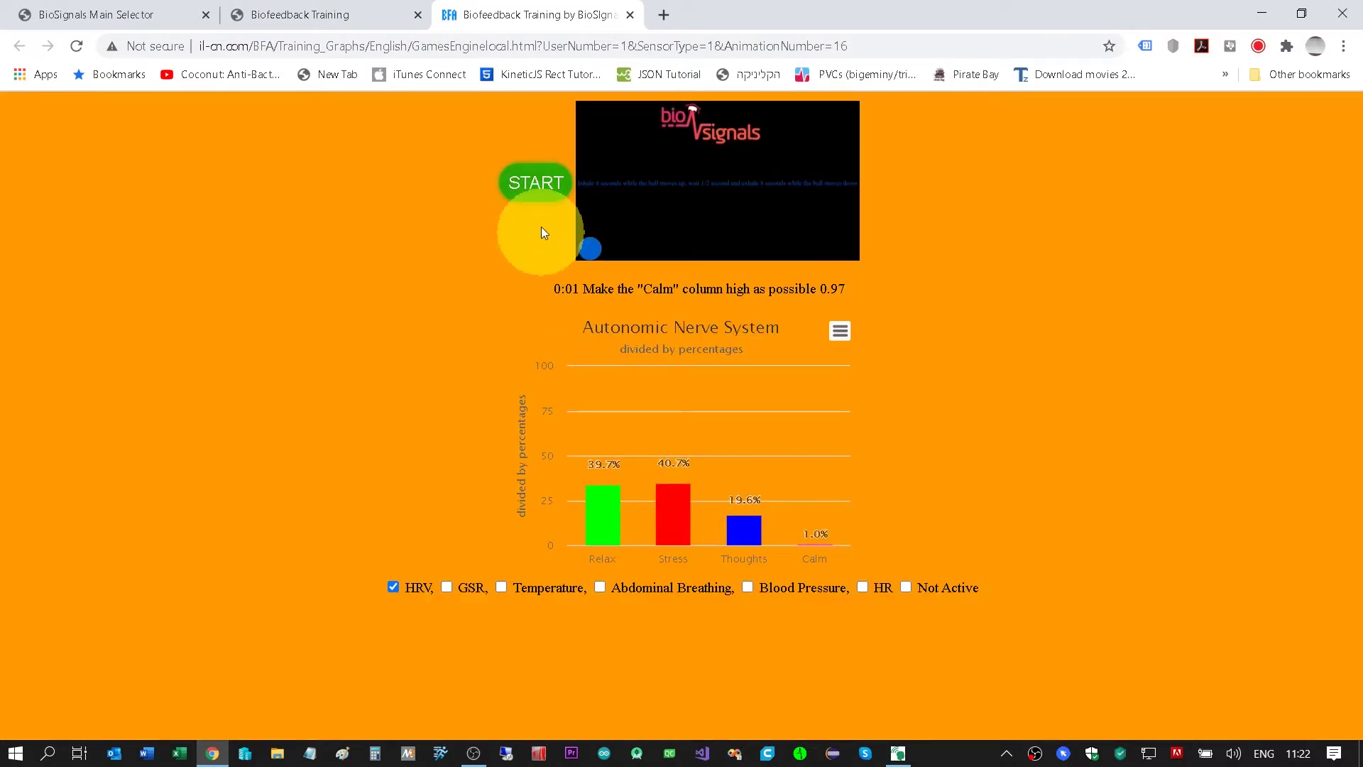
{"action": "left_click", "coordinate": [531, 182]}
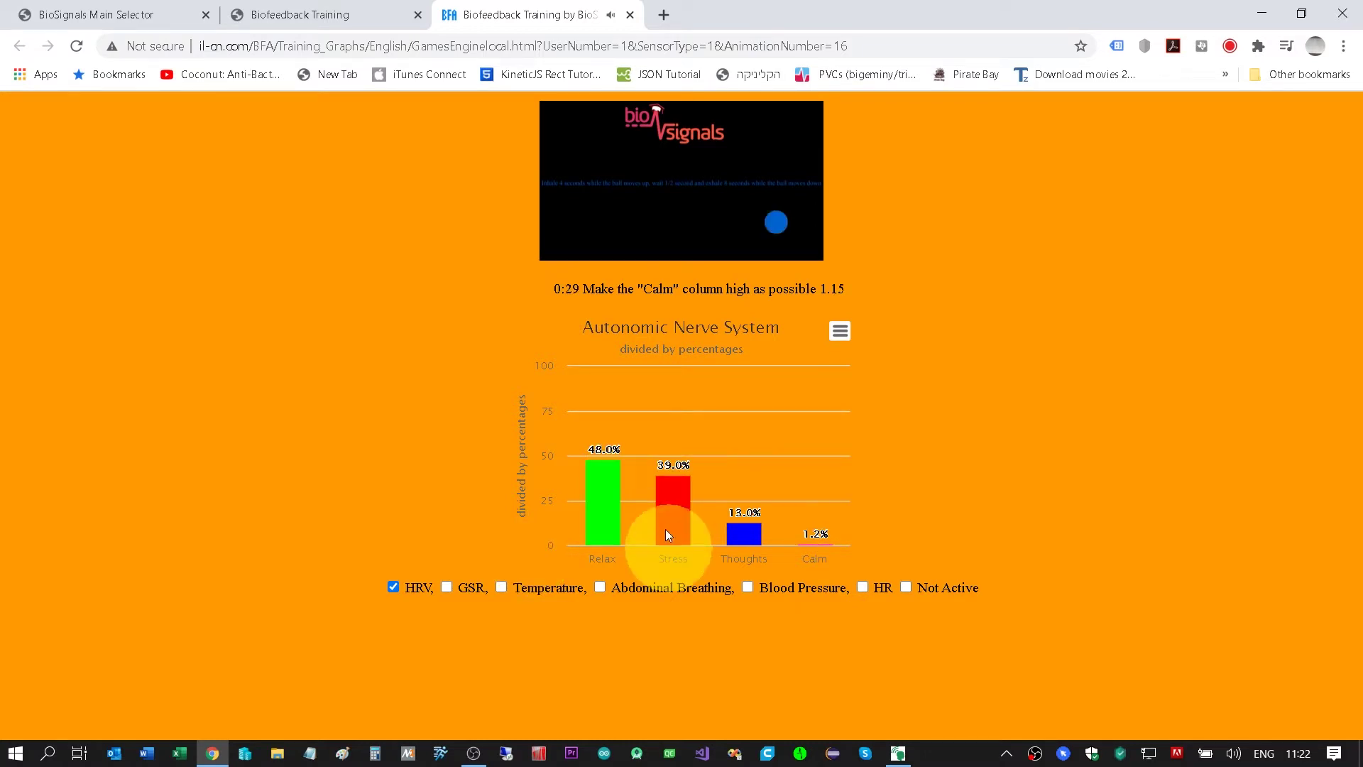
Review the HRV training's autonomic nerve system columns and switch the training to GSR
{"action": "mouse_move", "coordinate": [669, 577]}
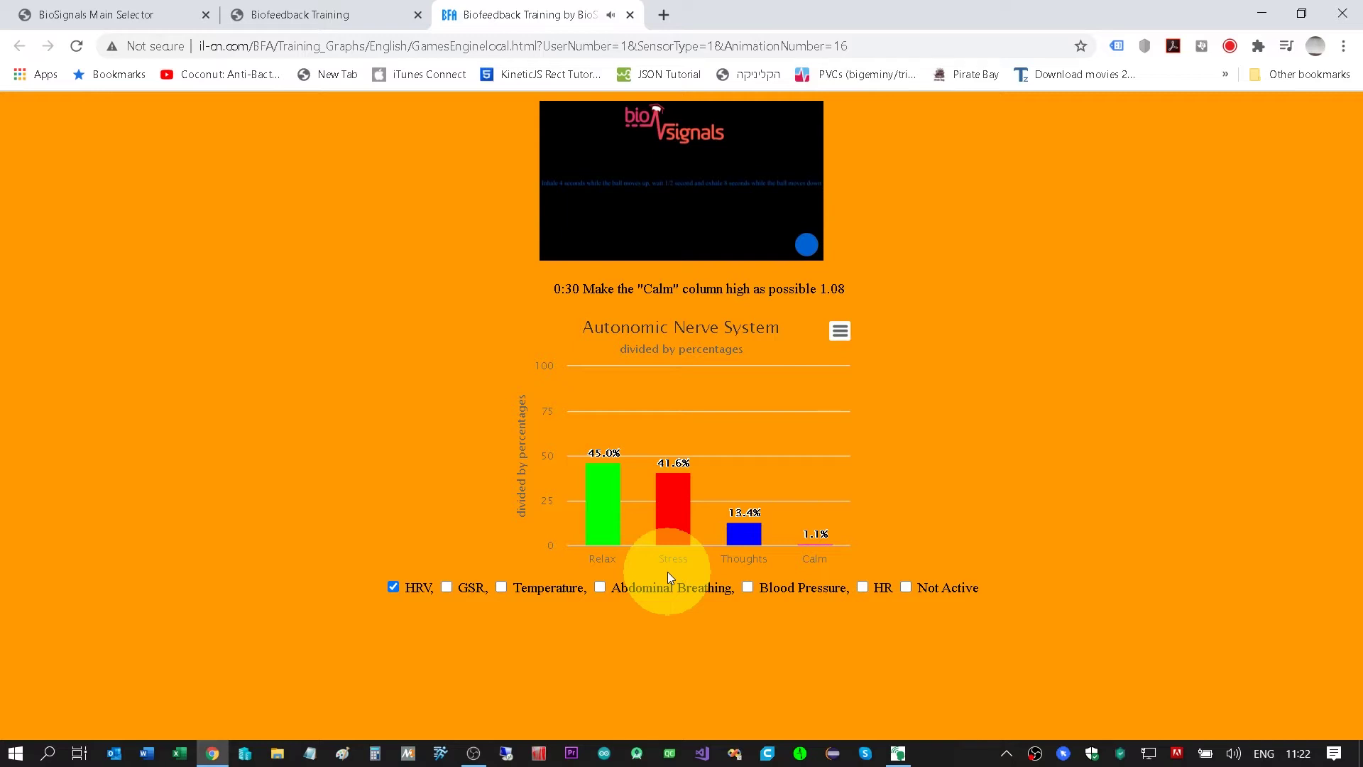
{"action": "mouse_move", "coordinate": [643, 514]}
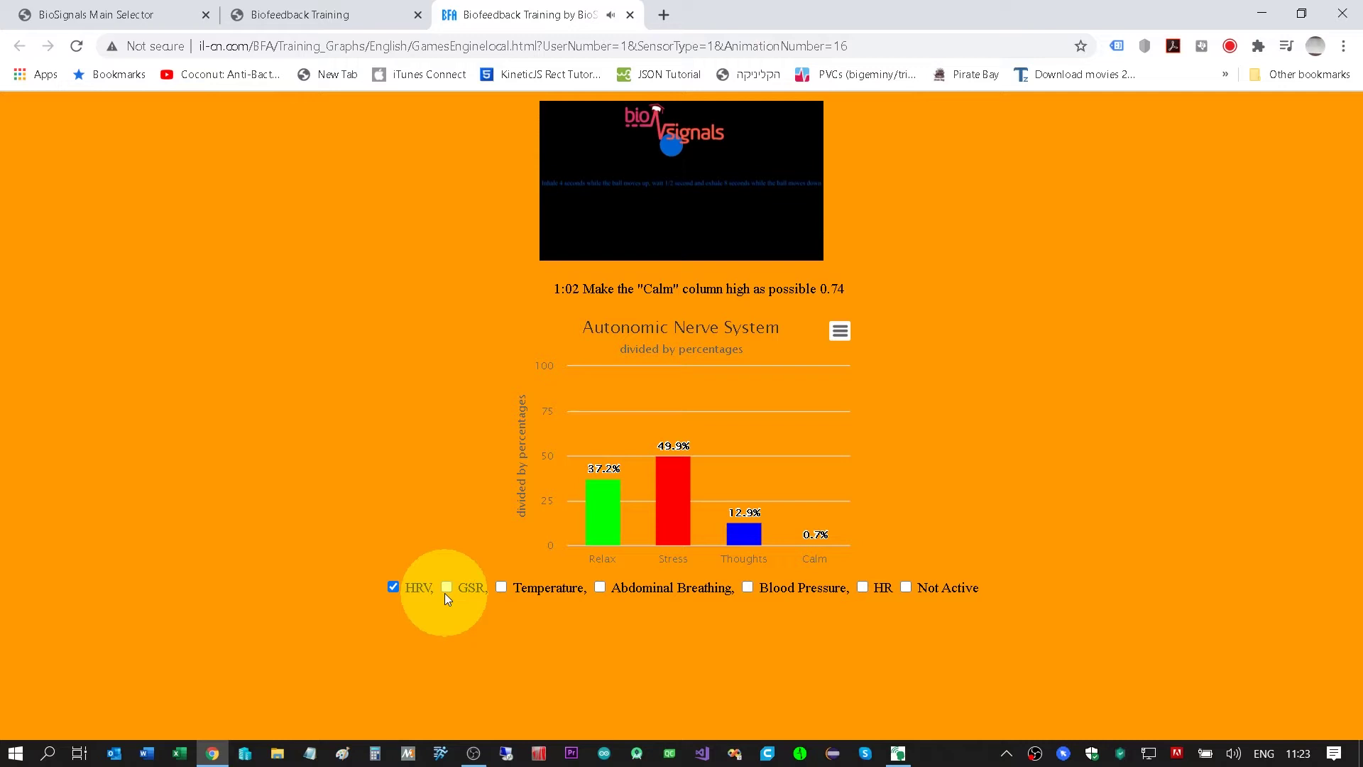
{"action": "left_click", "coordinate": [446, 591]}
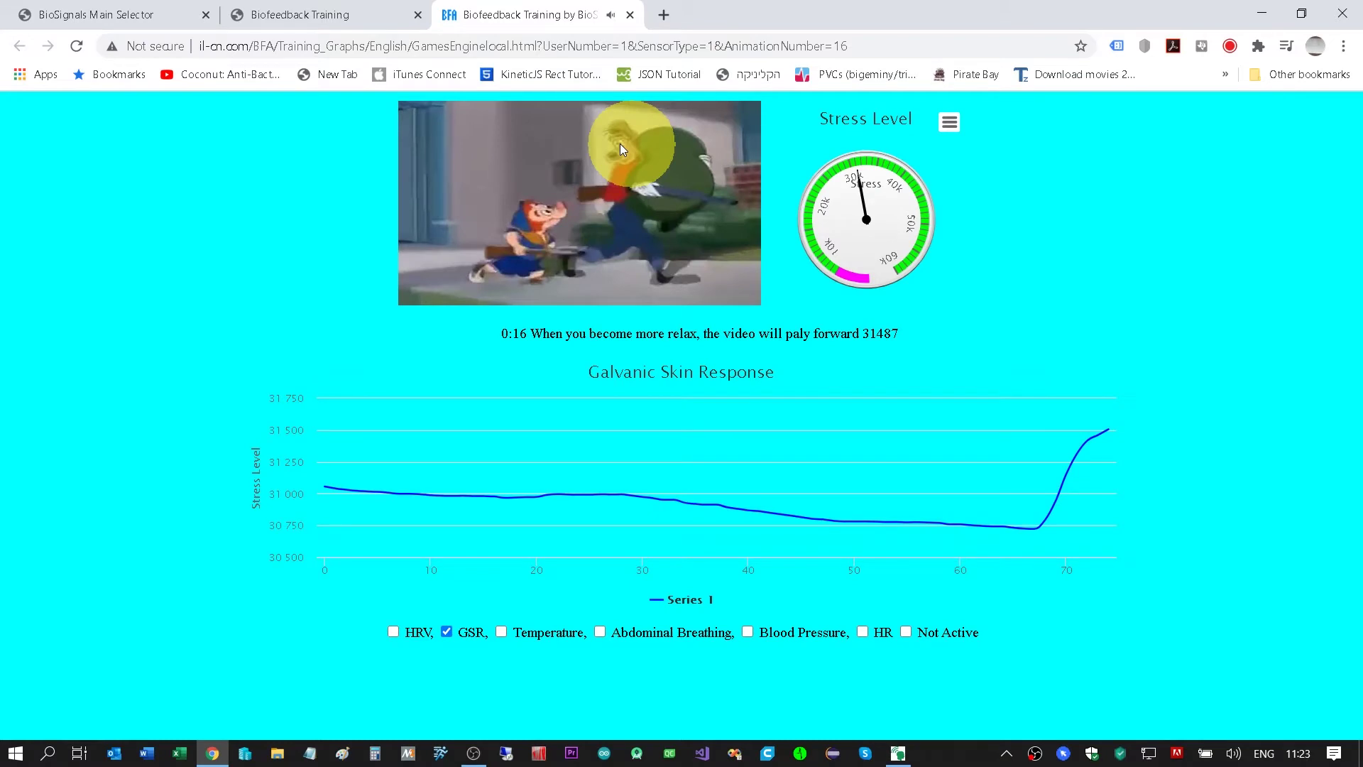
{"action": "mouse_move", "coordinate": [1085, 521]}
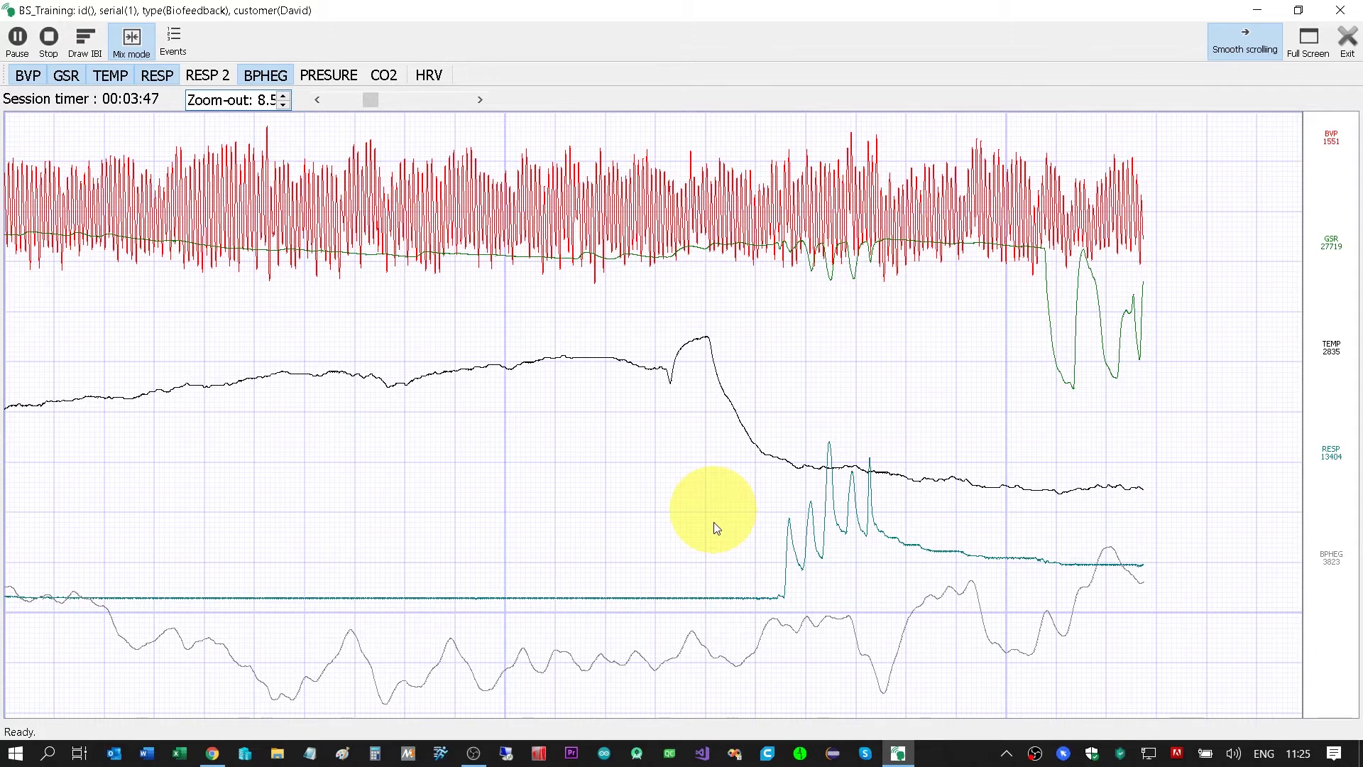
In BS_Training, adjust the live session graphs with zoom-out 4.7 and the Mix mode option, and stop the session
{"action": "left_click_drag", "start_coordinate": [361, 103], "coordinate": [343, 101]}
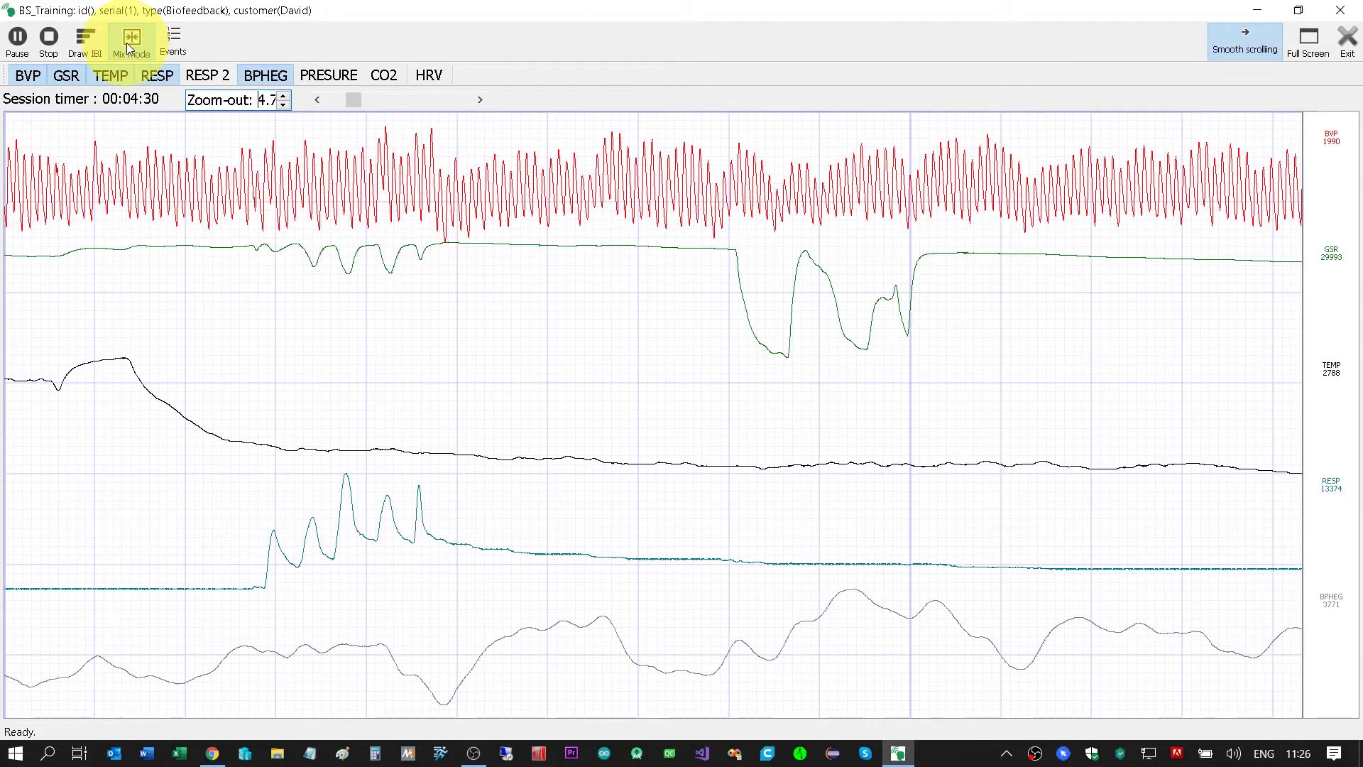
{"action": "left_click", "coordinate": [127, 42]}
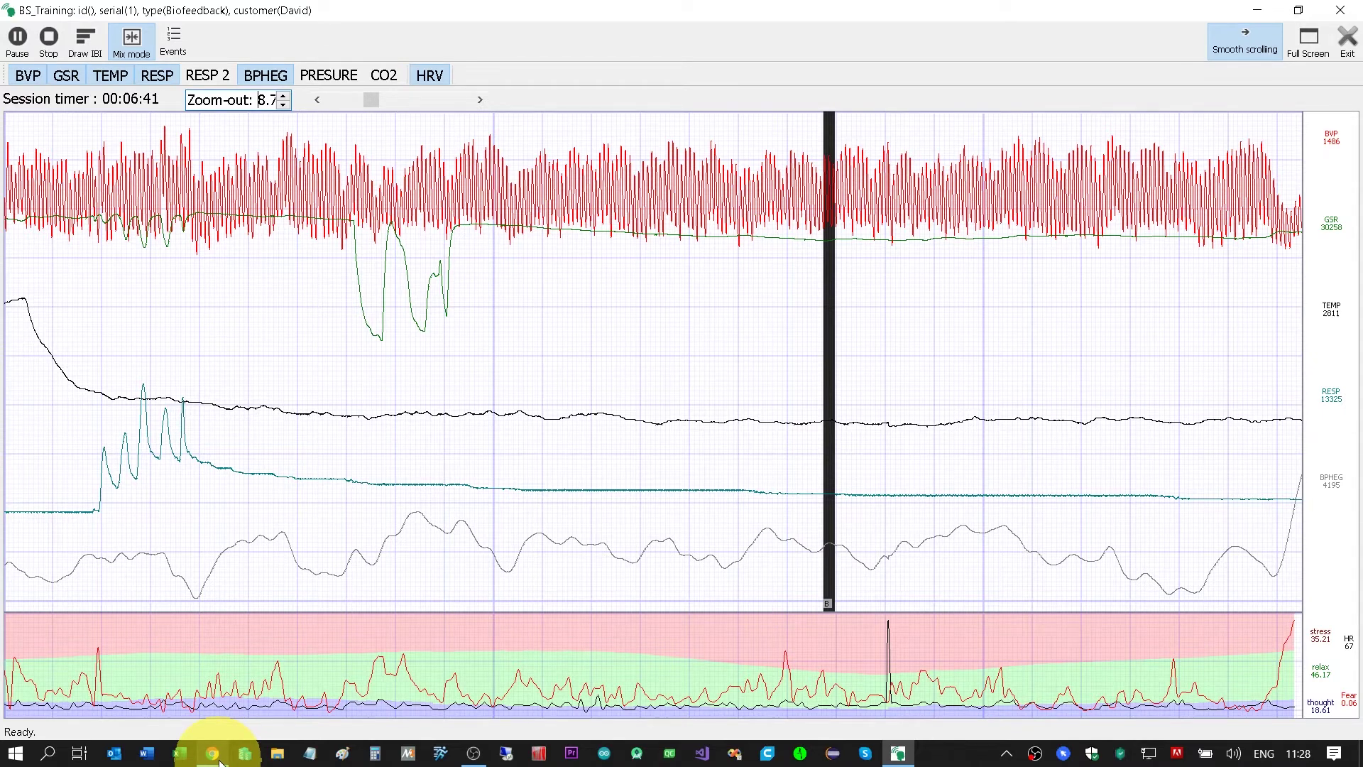
{"action": "left_click", "coordinate": [48, 39]}
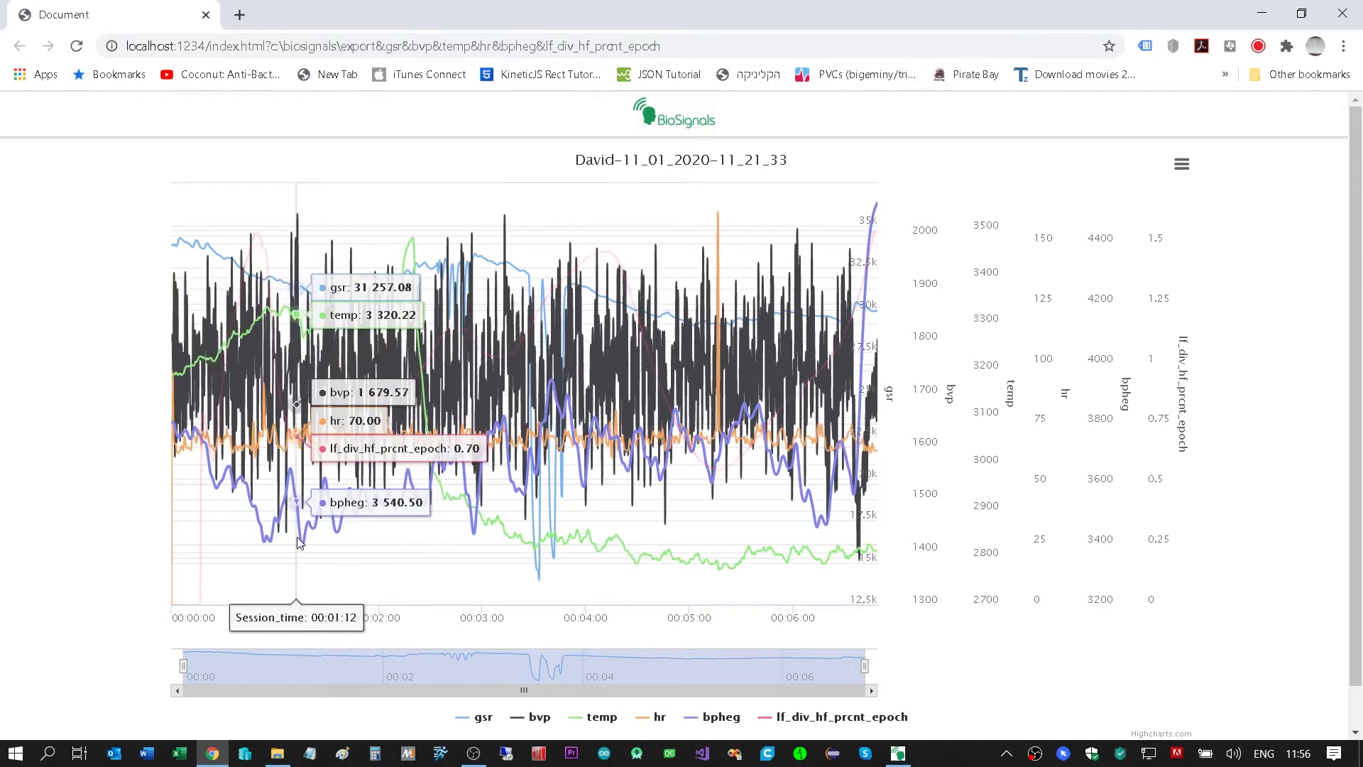
Hide the gsr, bvp, temp, hr, bpheg and lf_div_hf_prcnt_epoch series in the session report chart
{"action": "left_click", "coordinate": [486, 719]}
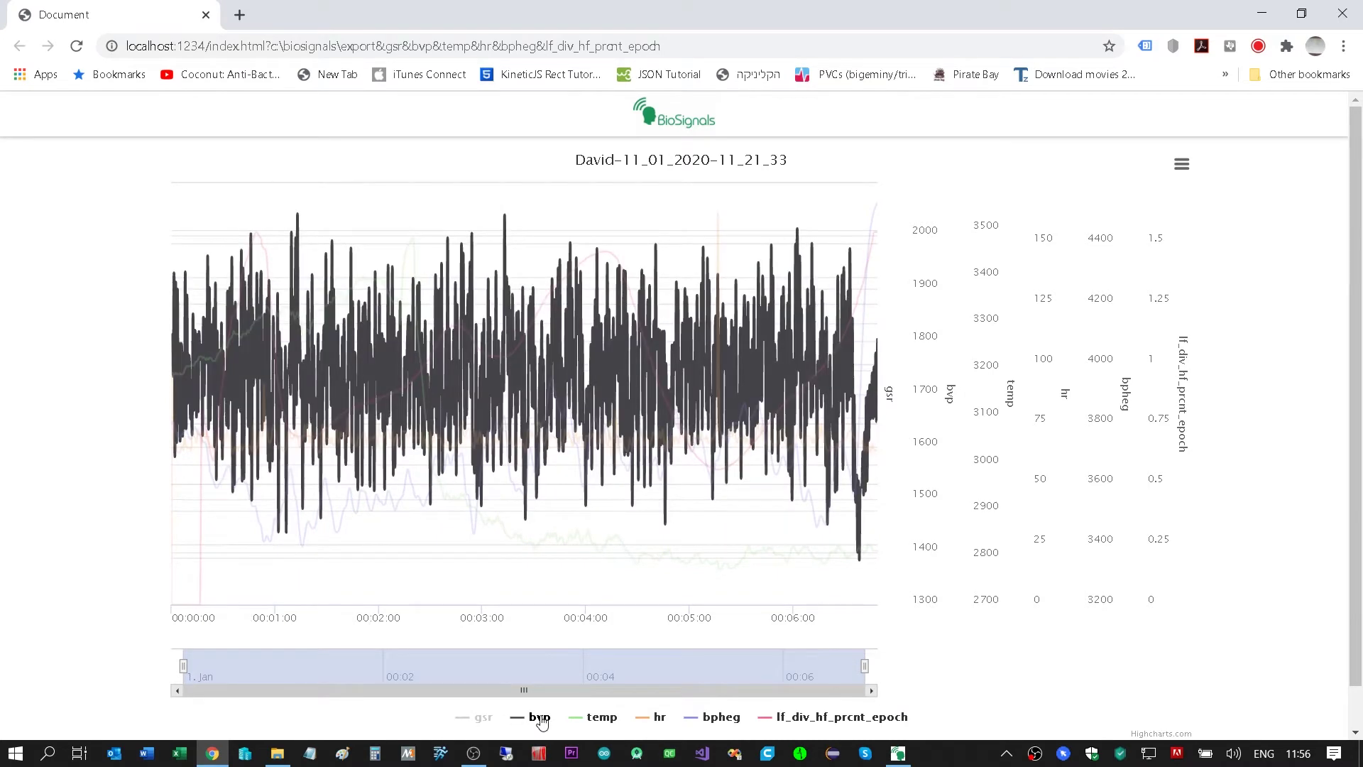
{"action": "left_click", "coordinate": [540, 718]}
{"action": "left_click", "coordinate": [603, 717]}
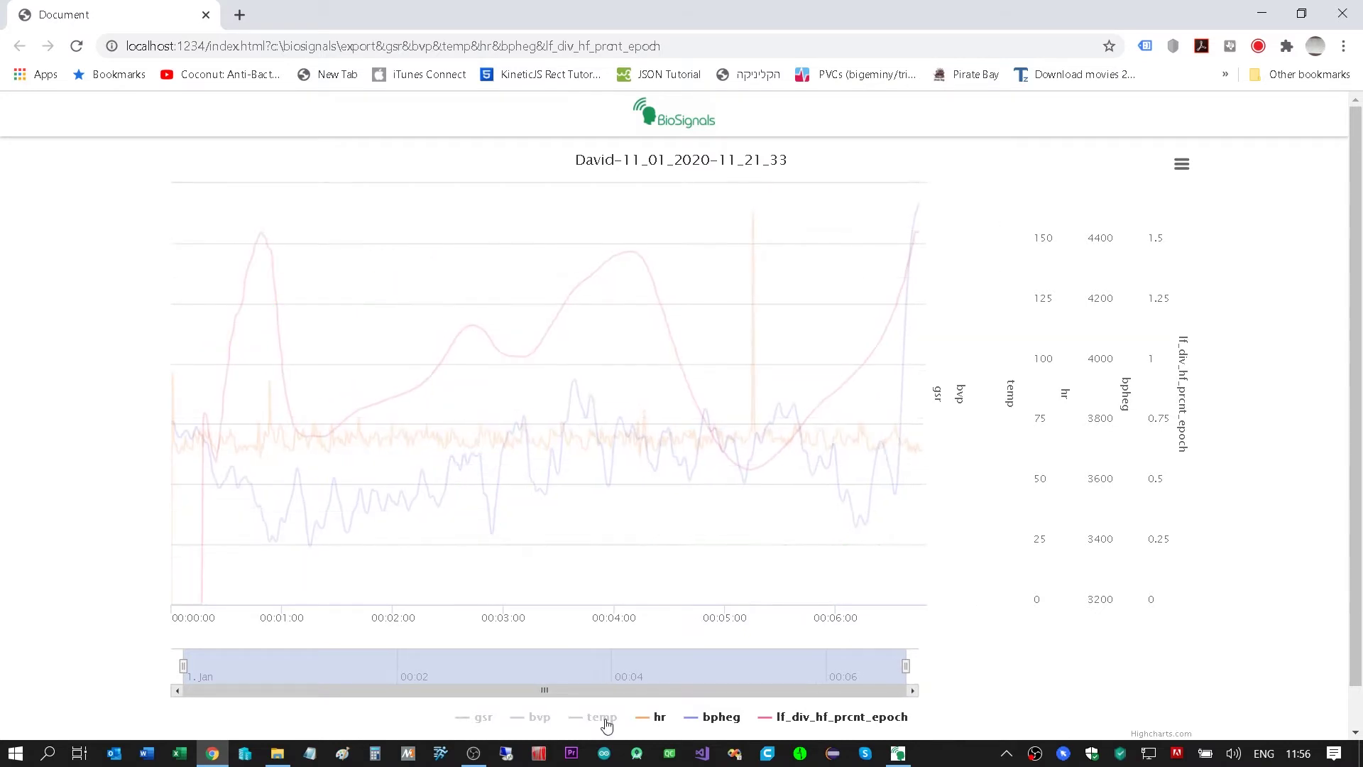
{"action": "left_click", "coordinate": [659, 718]}
{"action": "left_click", "coordinate": [732, 720]}
{"action": "left_click", "coordinate": [814, 718]}
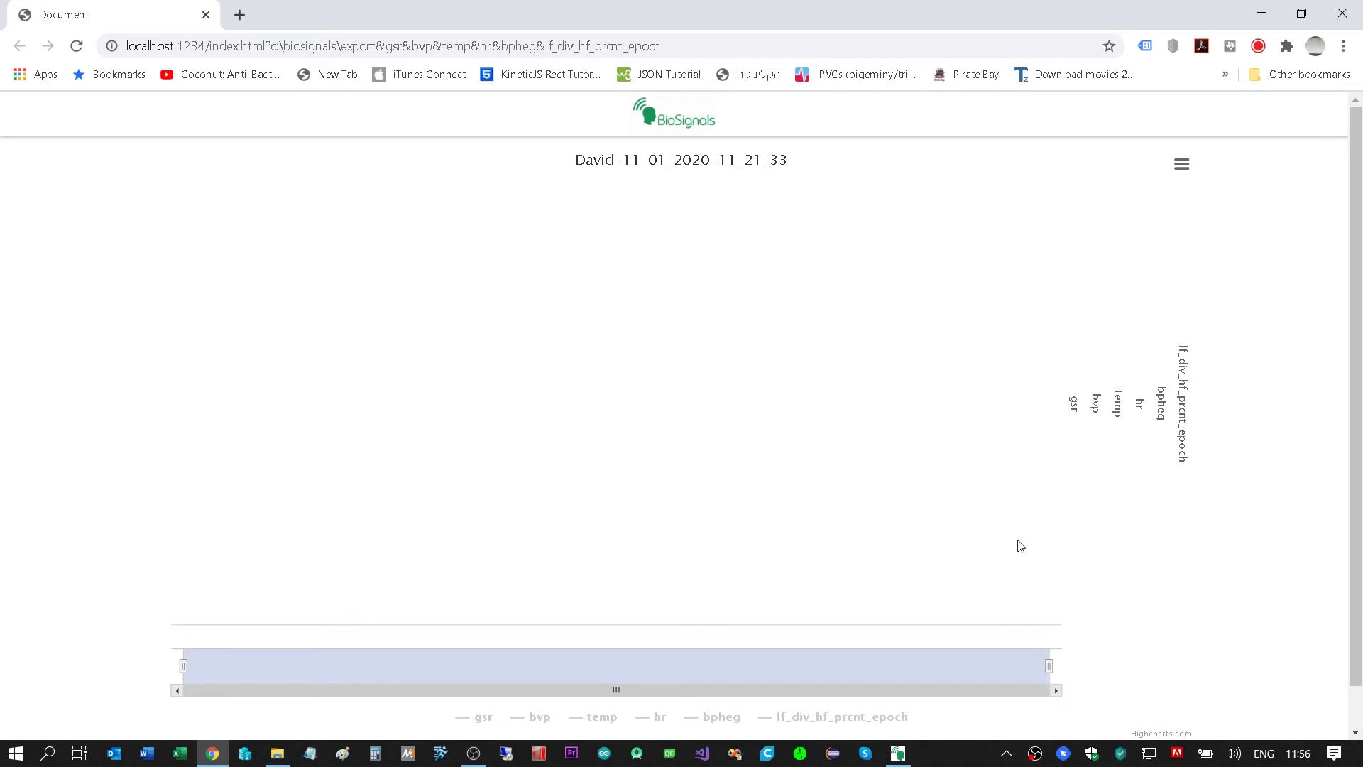
Show the gsr and bvp series together in the report chart, and hide gsr to leave bvp alone
{"action": "left_click", "coordinate": [483, 719]}
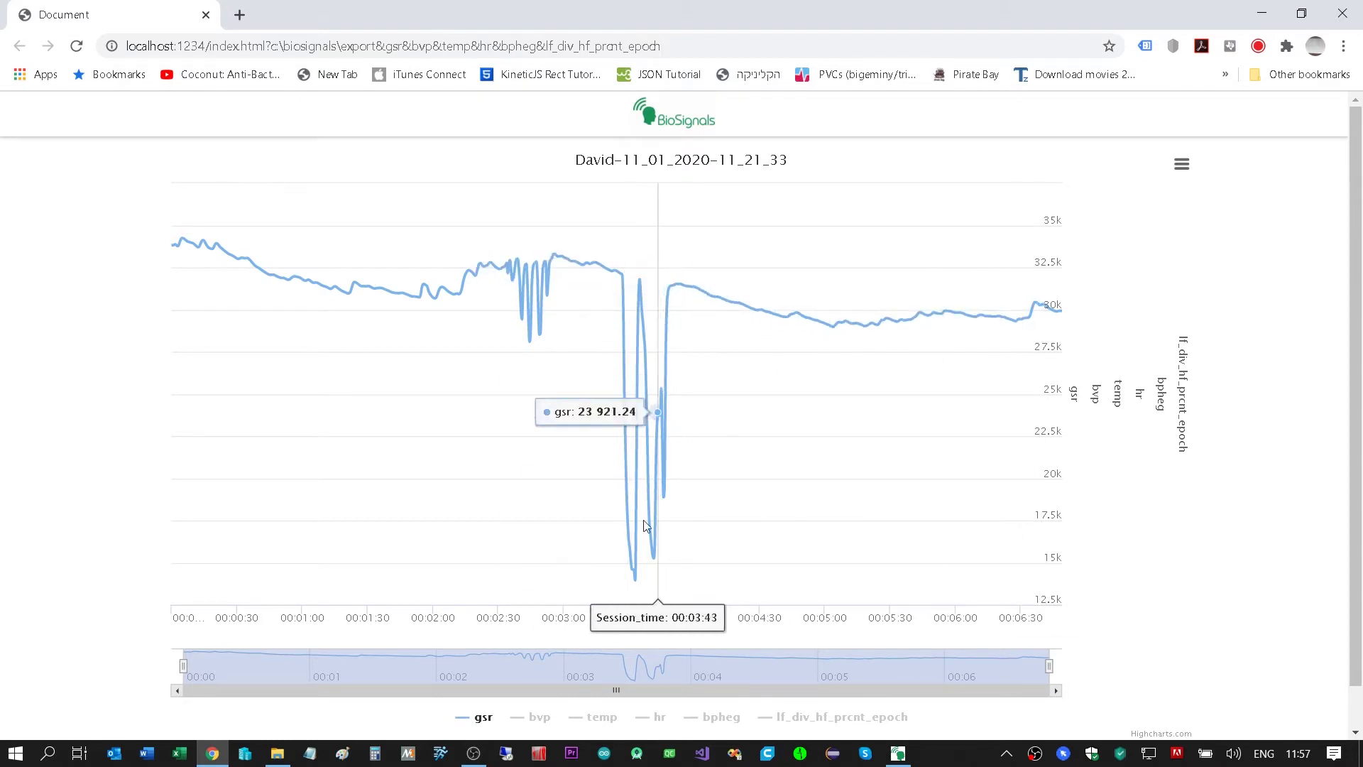
{"action": "left_click", "coordinate": [539, 717]}
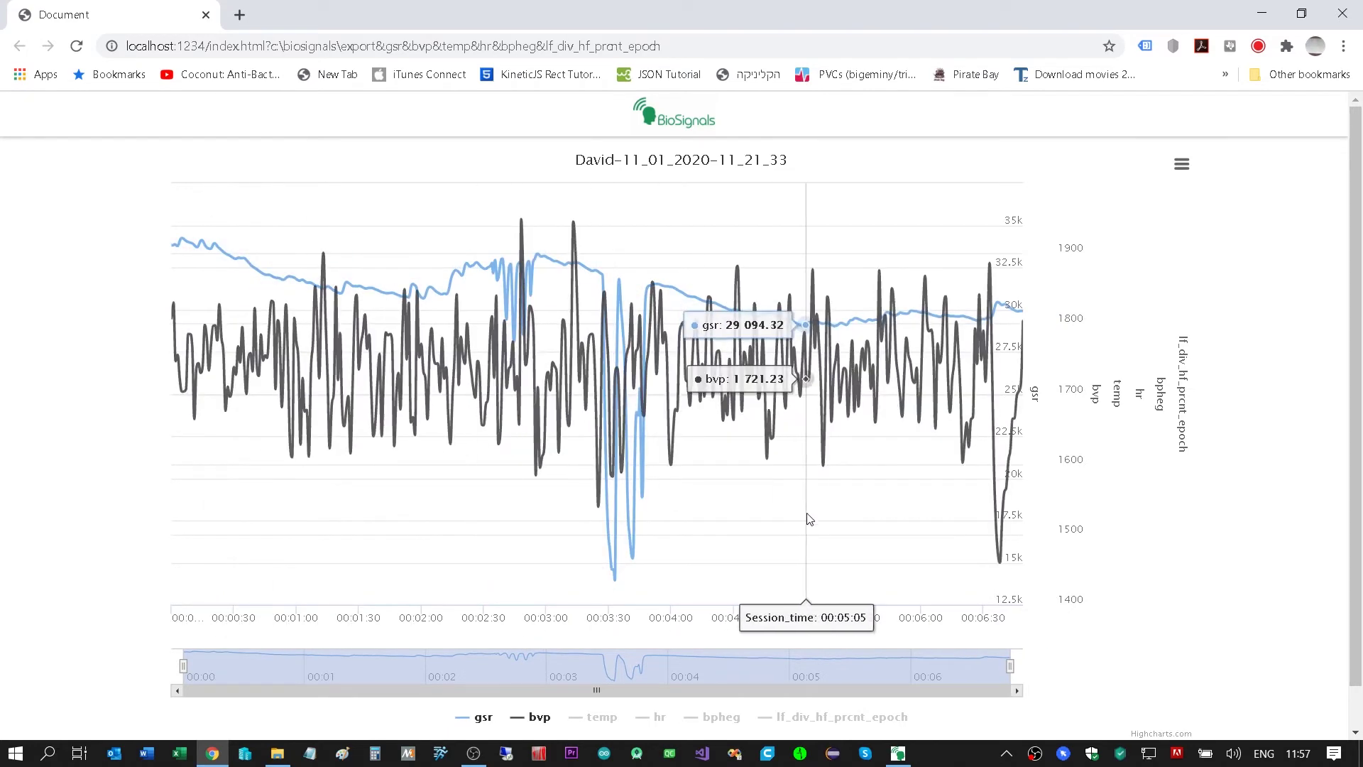
{"action": "left_click", "coordinate": [484, 718]}
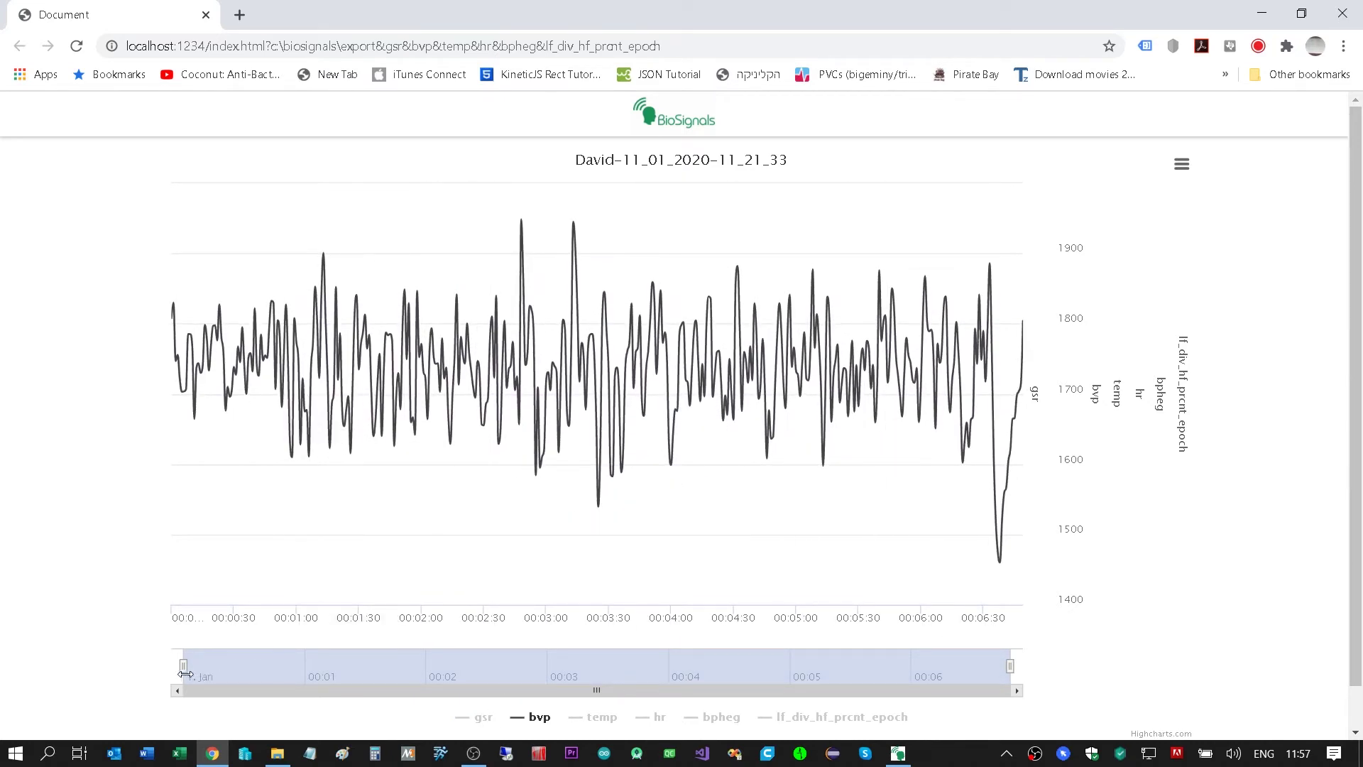
Examine bvp over a narrower time range, restore the end of the range, and hide the series
{"action": "left_click_drag", "start_coordinate": [182, 670], "coordinate": [279, 672]}
{"action": "left_click_drag", "start_coordinate": [682, 669], "coordinate": [1049, 664]}
{"action": "left_click", "coordinate": [538, 718]}
Plot temp and hr one at a time, trimming the start of the time range for hr, and hide each after viewing
{"action": "left_click", "coordinate": [600, 717]}
{"action": "left_click", "coordinate": [609, 719]}
{"action": "left_click", "coordinate": [660, 718]}
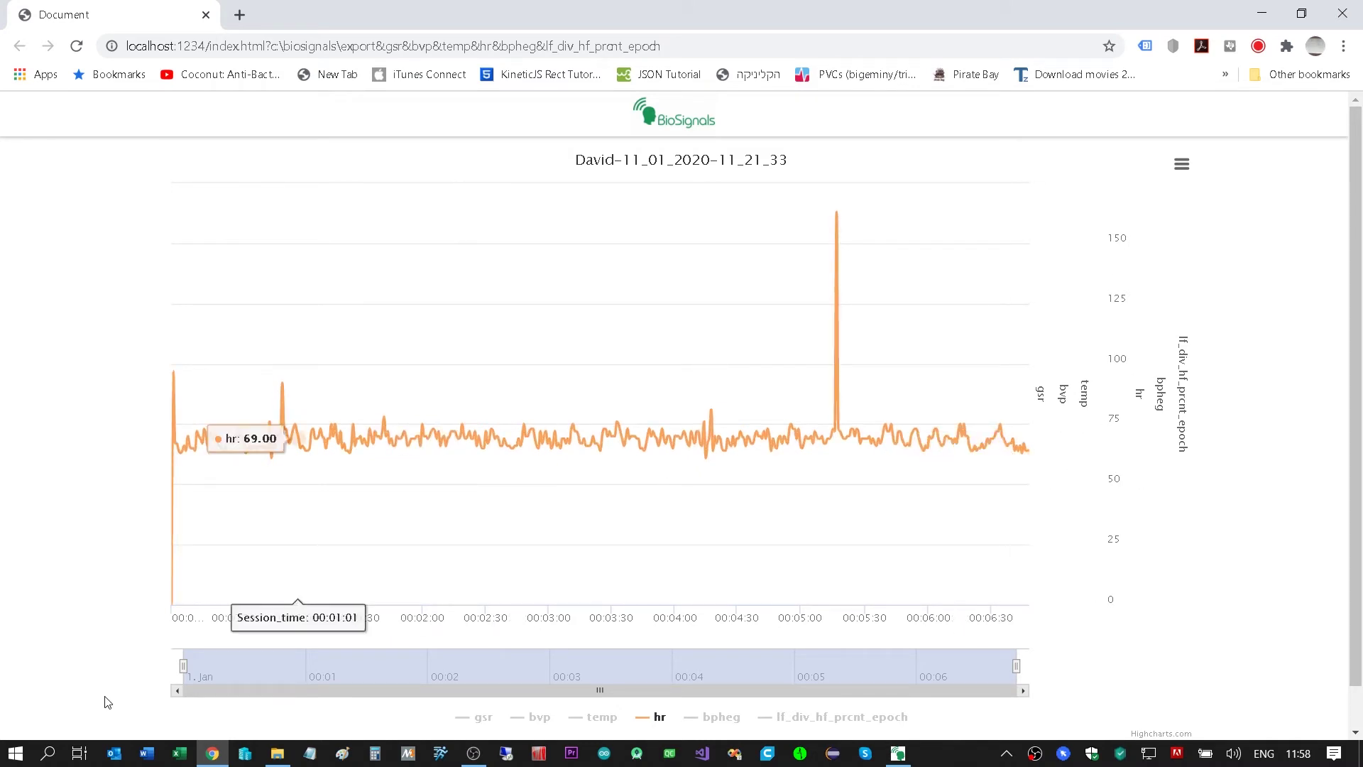
{"action": "left_click_drag", "start_coordinate": [181, 666], "coordinate": [194, 665]}
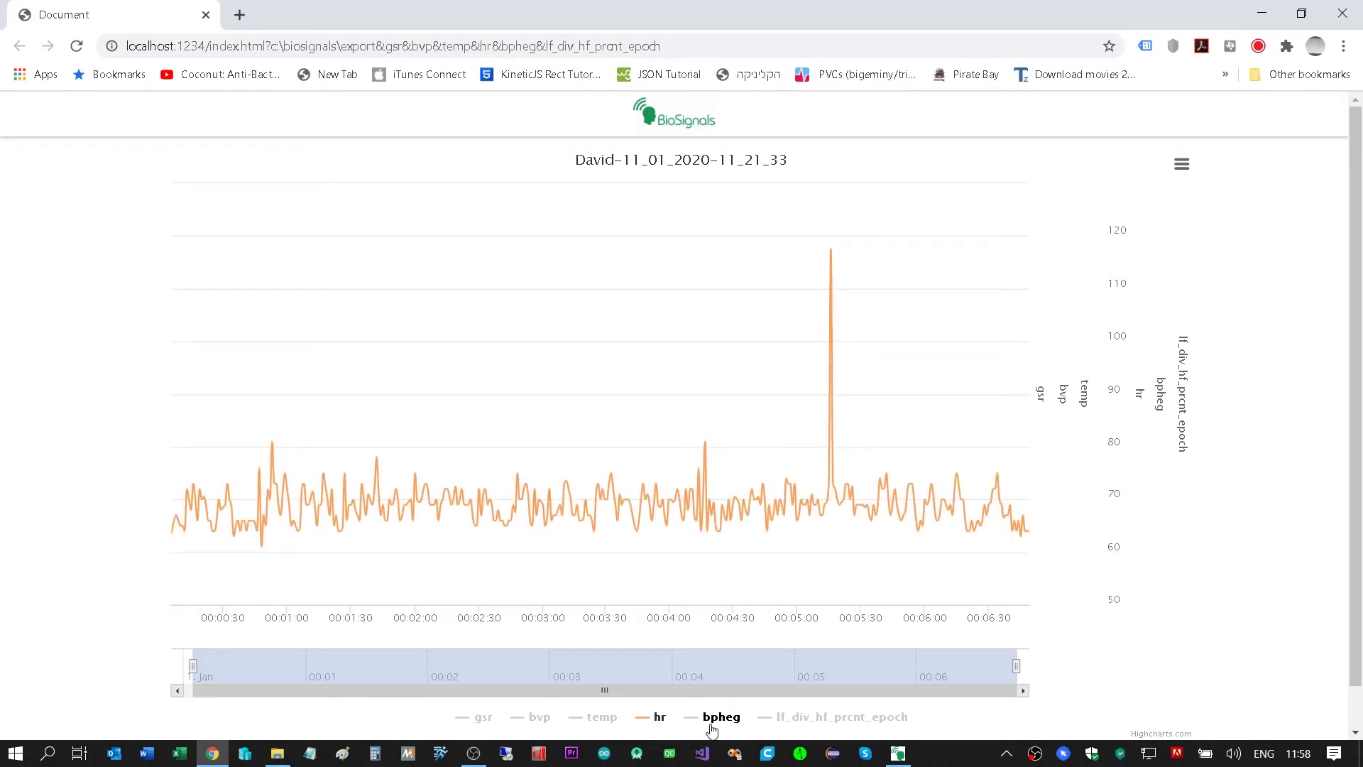
{"action": "left_click", "coordinate": [660, 718]}
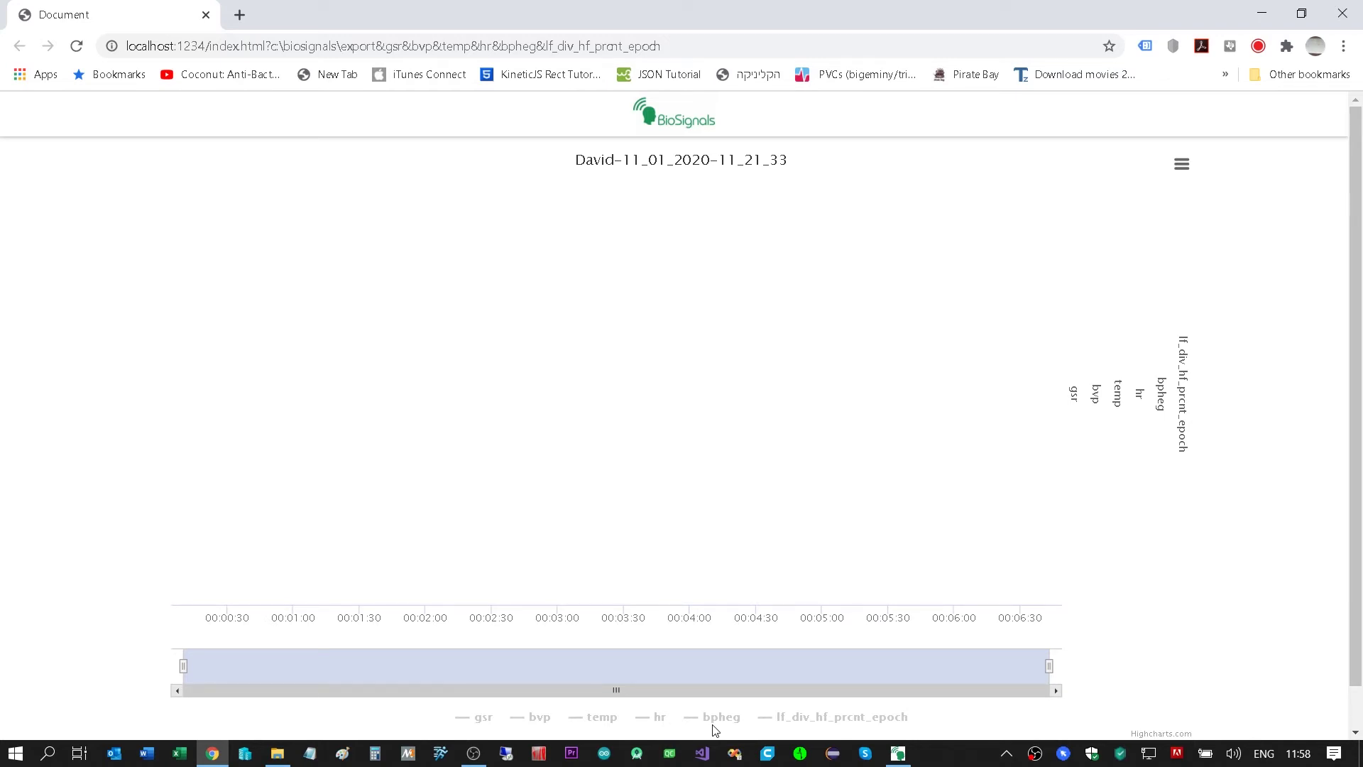
Plot bpheg and lf_div_hf_prcnt_epoch separately and then together in the report chart, and close the report window
{"action": "left_click", "coordinate": [717, 719]}
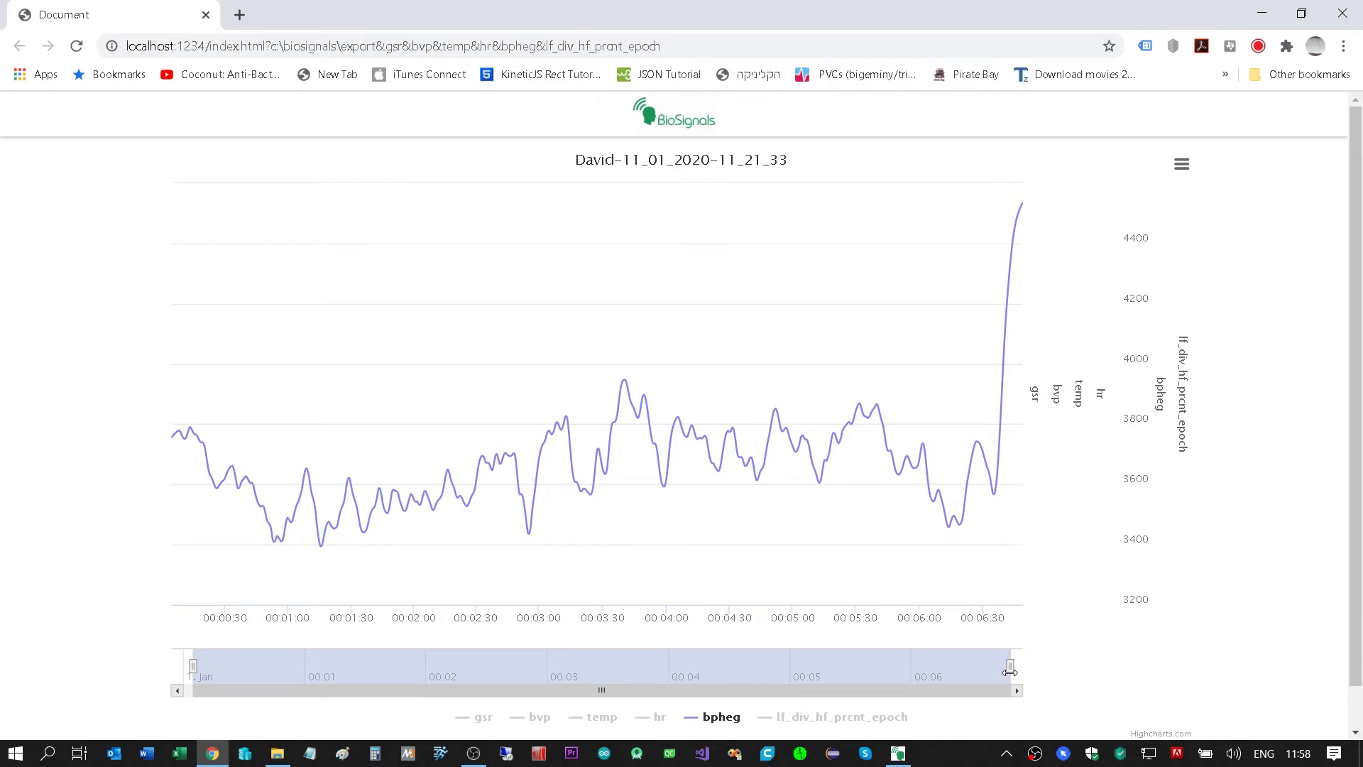
{"action": "left_click", "coordinate": [719, 717]}
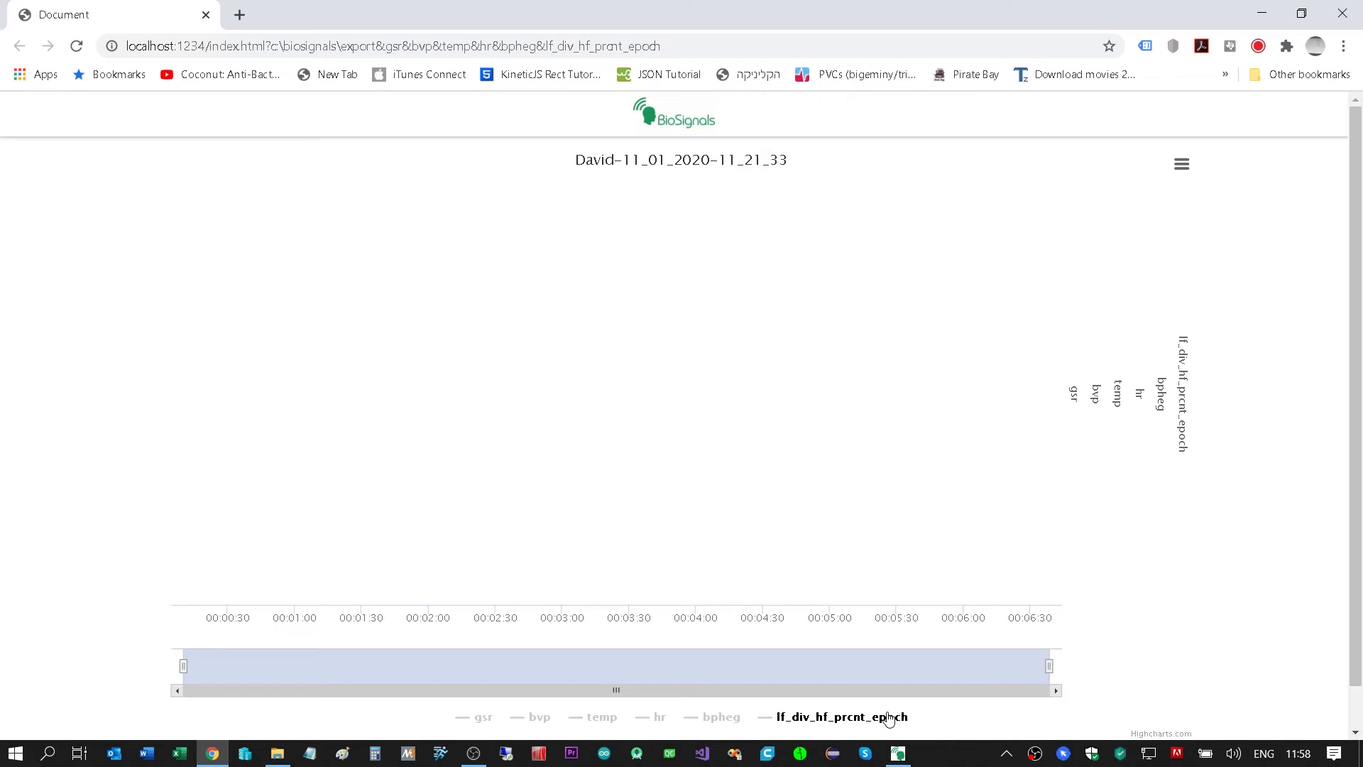
{"action": "left_click", "coordinate": [850, 719]}
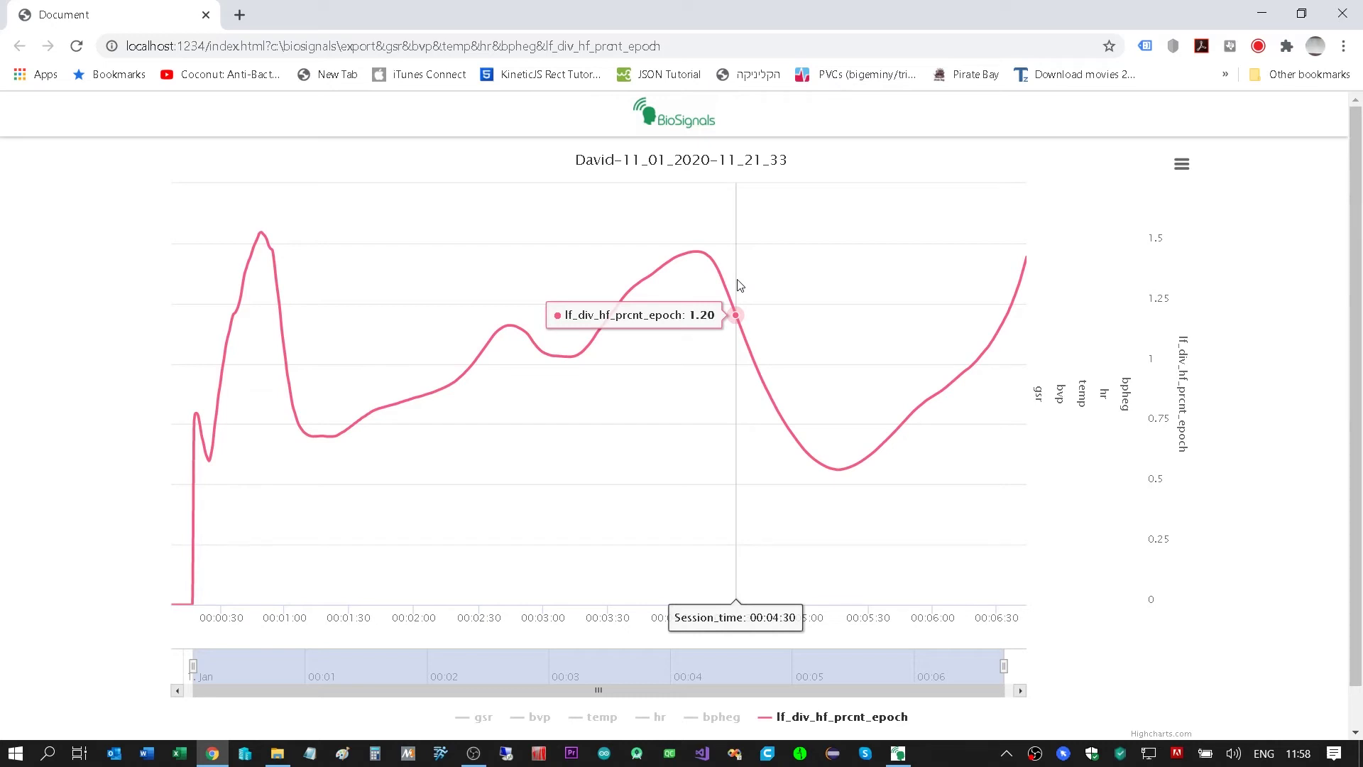
{"action": "left_click", "coordinate": [710, 718]}
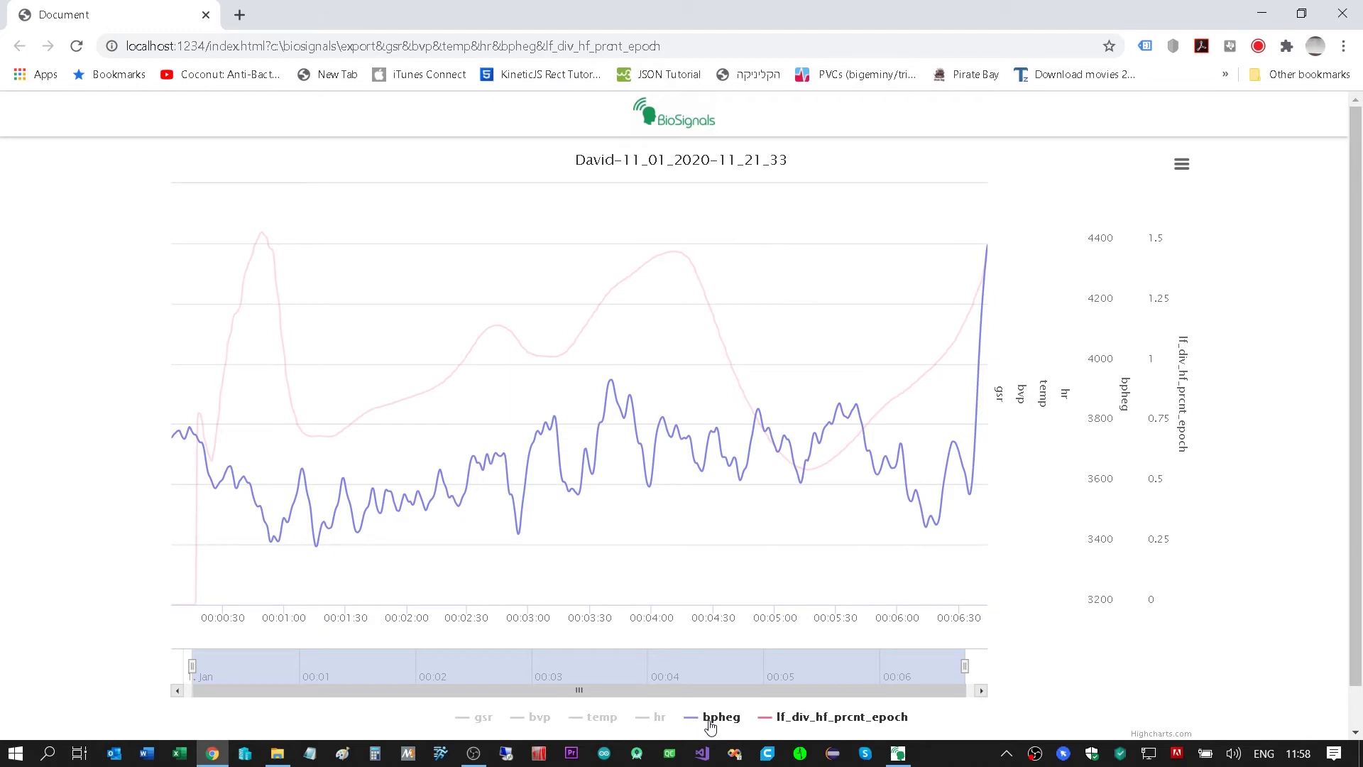
{"action": "left_click", "coordinate": [1346, 15]}
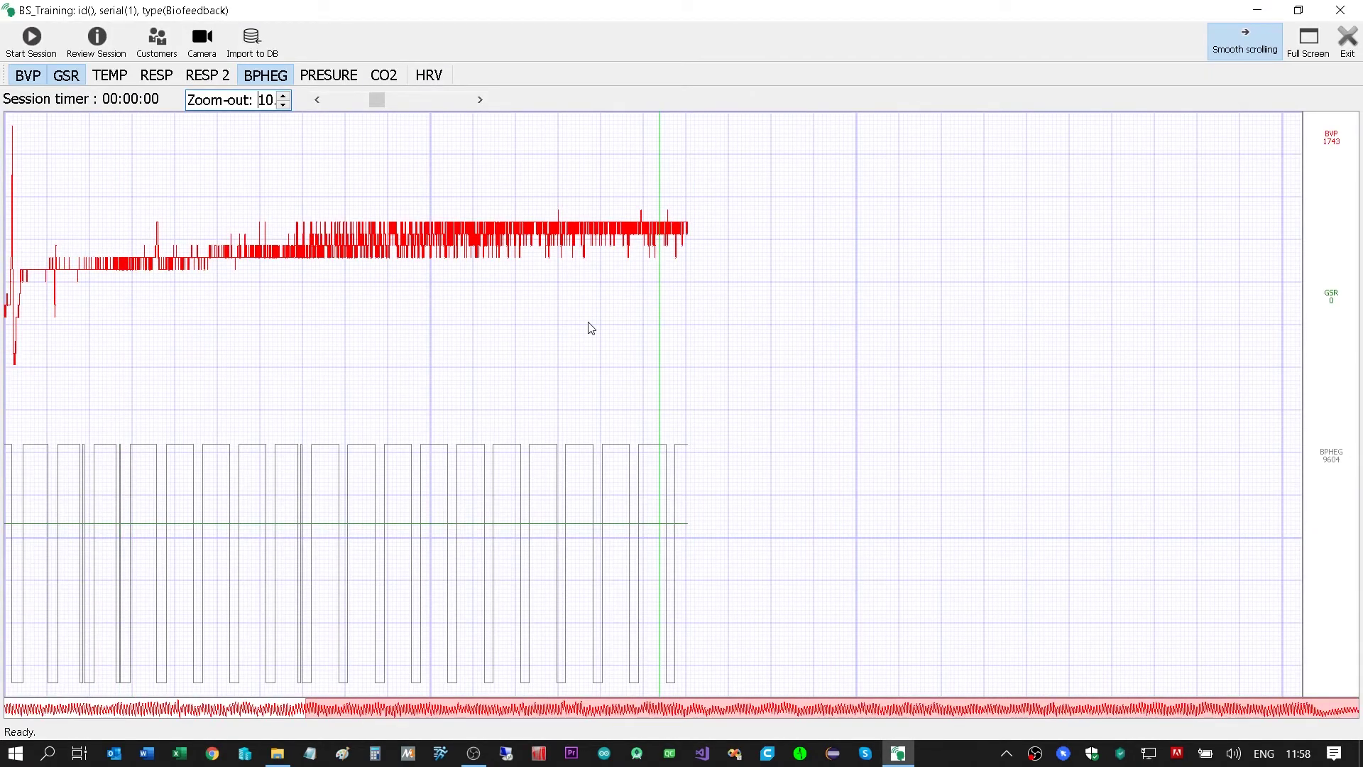
Open the recorded session with length 00:06:49 for review
{"action": "left_click", "coordinate": [100, 41]}
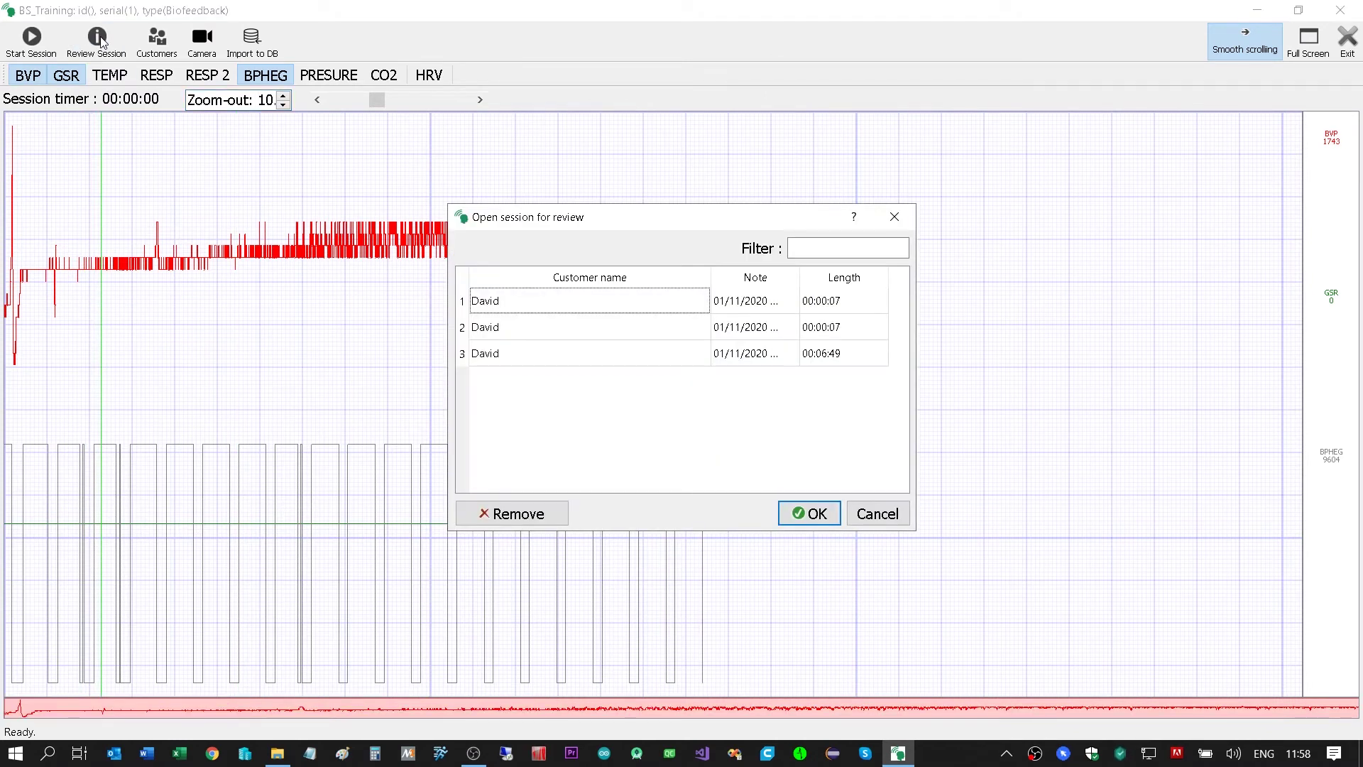
{"action": "left_click", "coordinate": [759, 355]}
{"action": "left_click", "coordinate": [825, 521]}
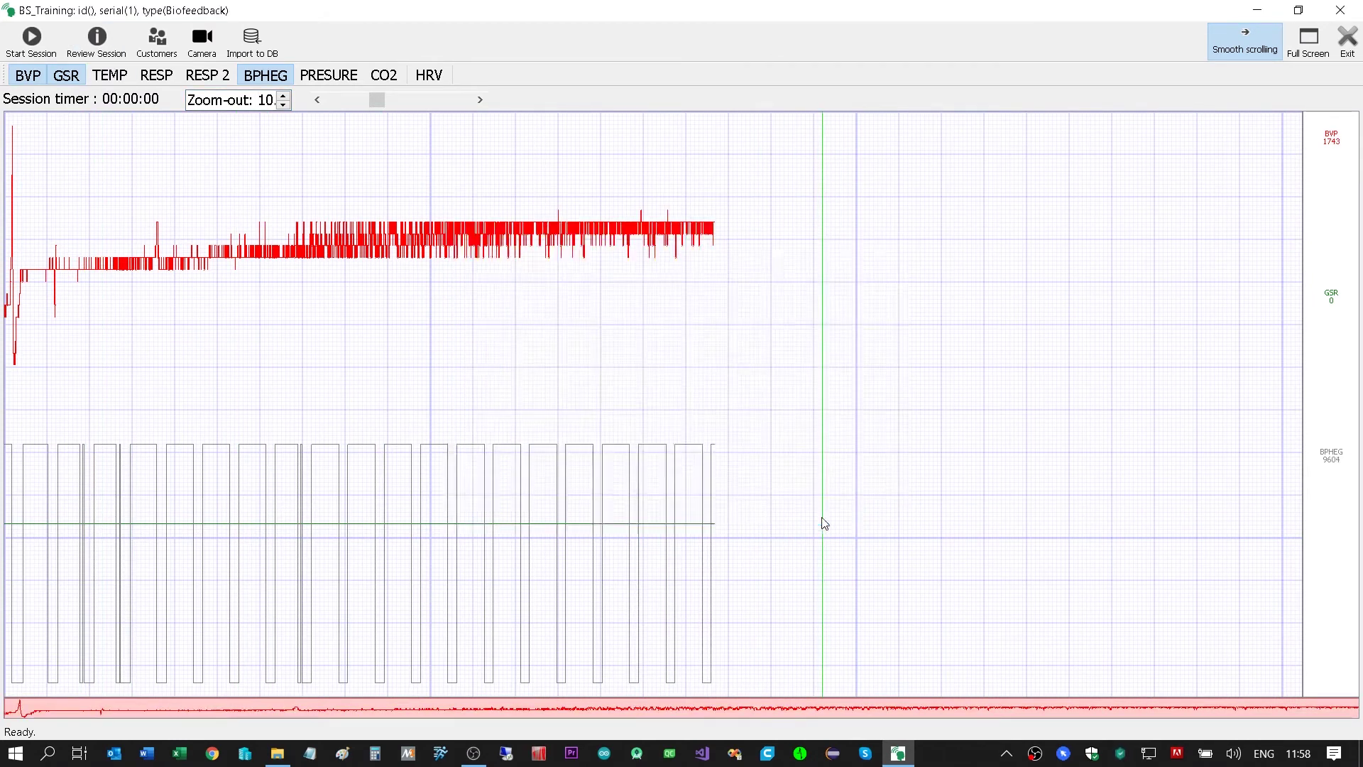
{"action": "left_click_drag", "start_coordinate": [828, 529], "coordinate": [124, 455]}
Show the HRV graph in the reviewed session and inspect the signals along the timeline
{"action": "left_click_drag", "start_coordinate": [692, 514], "coordinate": [422, 78]}
{"action": "left_click", "coordinate": [421, 78]}
{"action": "left_click_drag", "start_coordinate": [426, 355], "coordinate": [403, 289]}
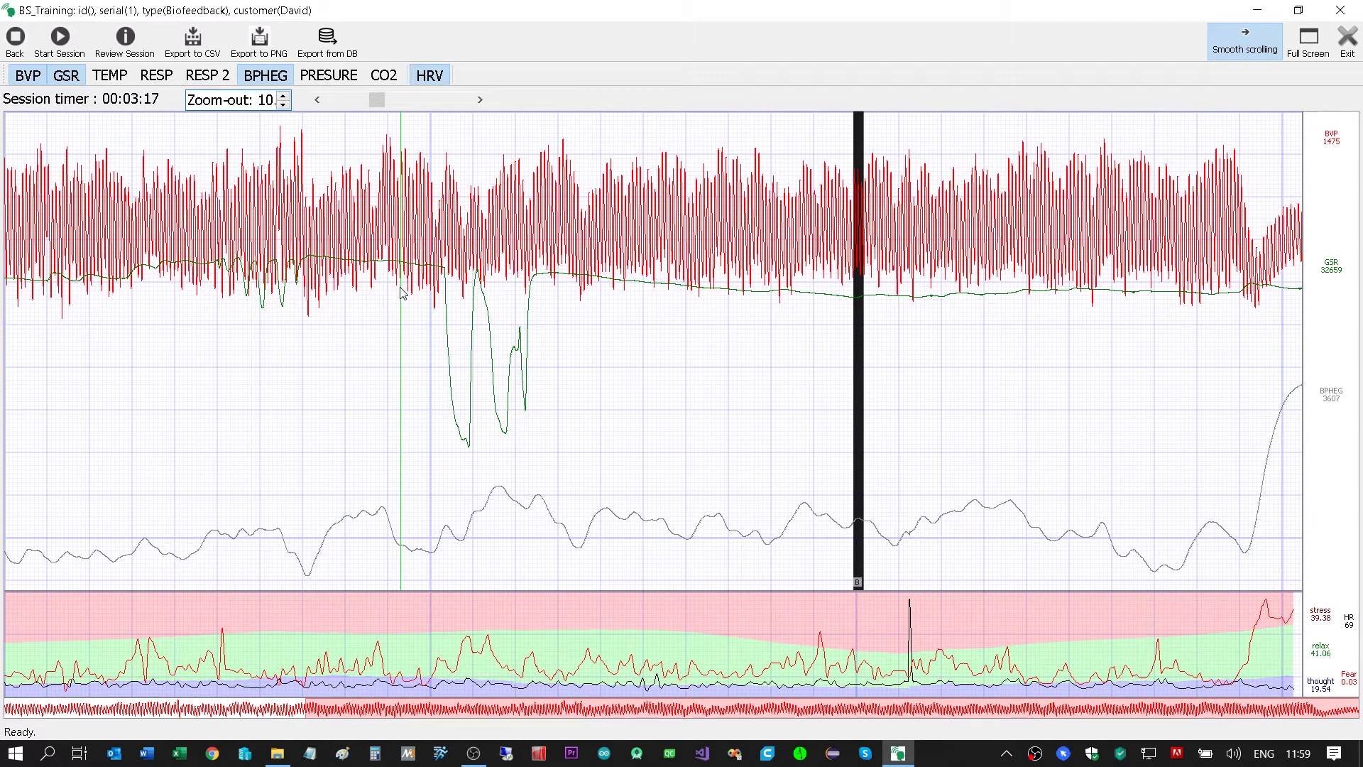
{"action": "left_click_drag", "start_coordinate": [402, 292], "coordinate": [294, 368]}
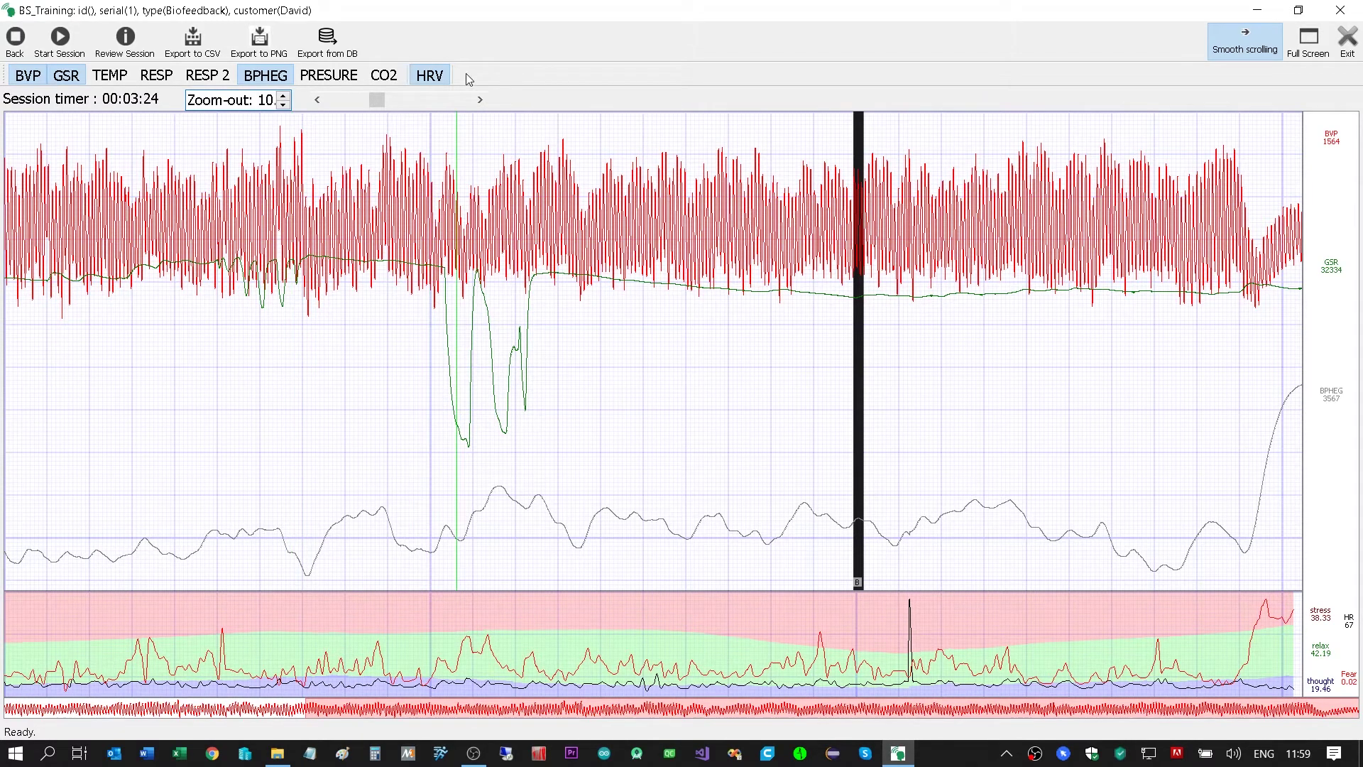
Add the TEMP and RESP signals to the reviewed session's graphs
{"action": "left_click", "coordinate": [109, 76]}
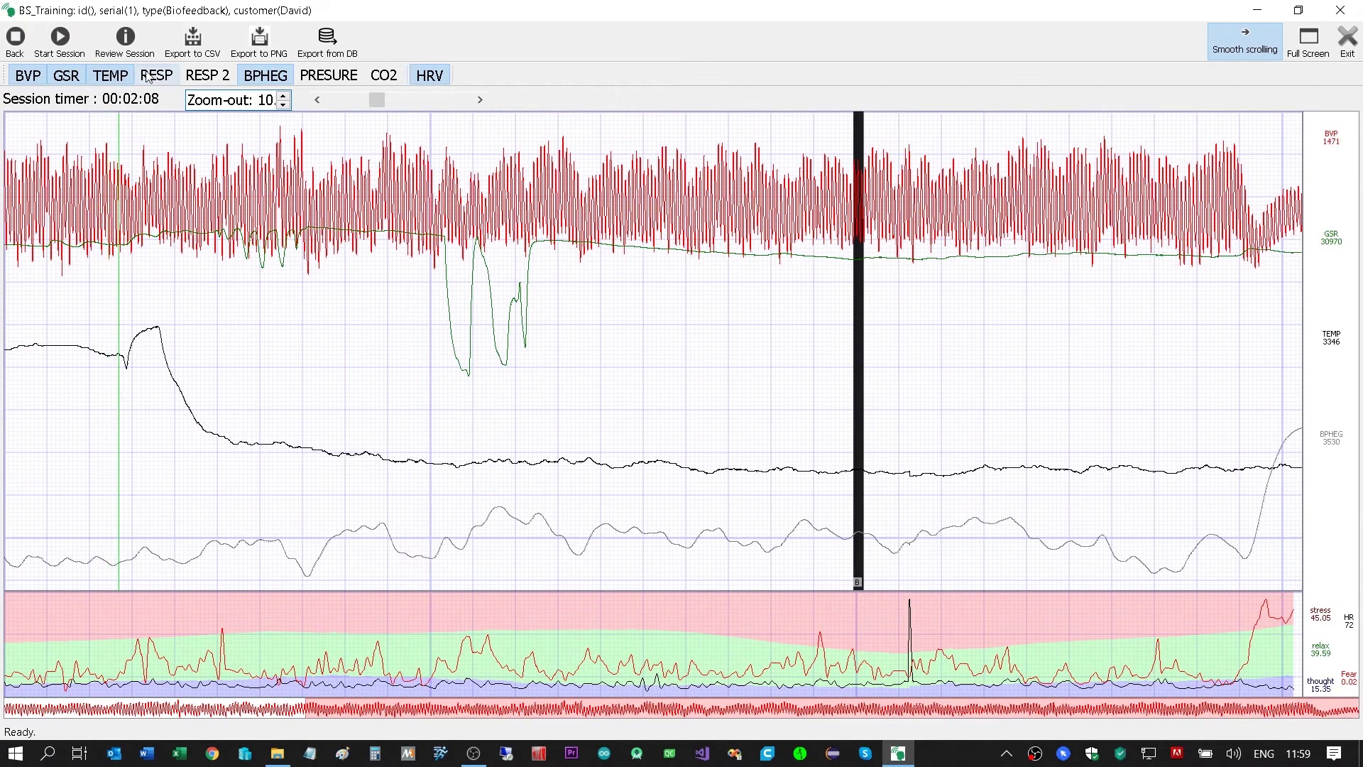
{"action": "left_click", "coordinate": [158, 74]}
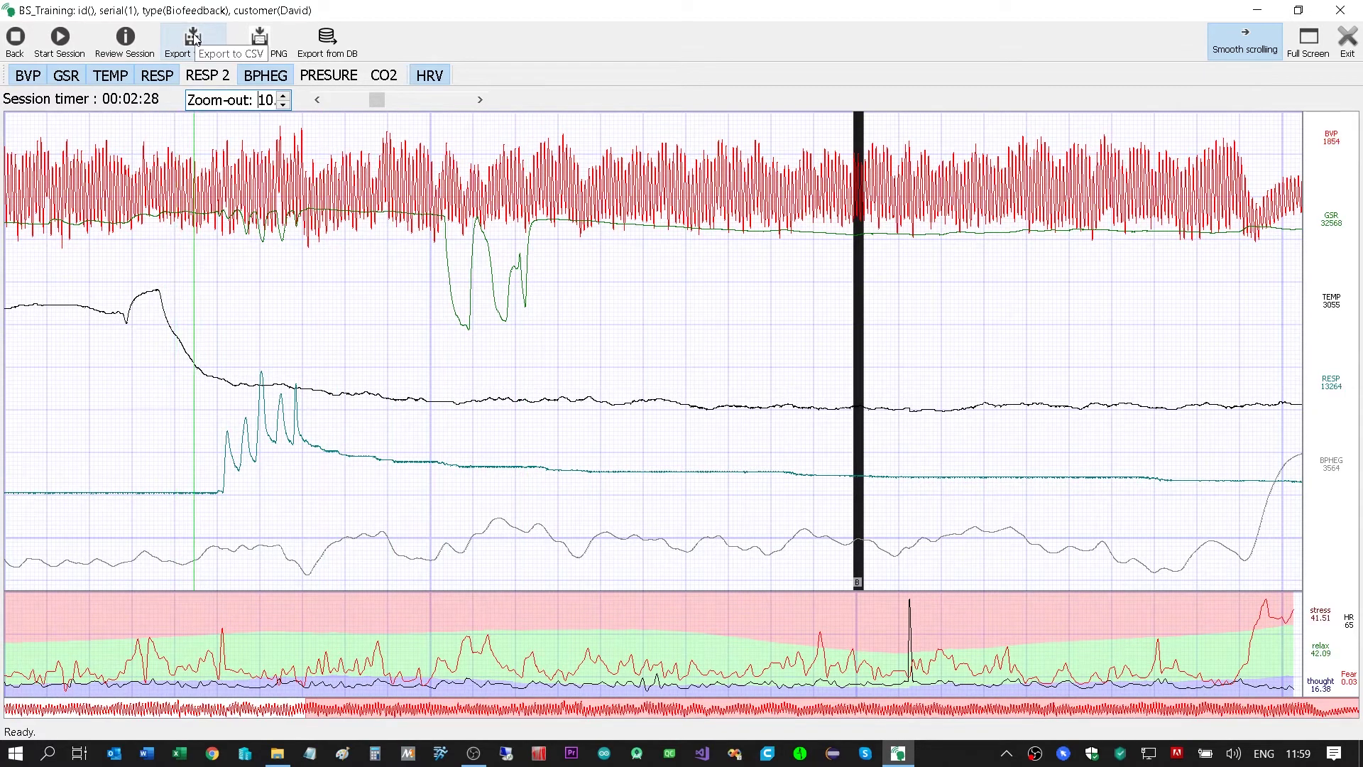
{"action": "left_click_drag", "start_coordinate": [375, 326], "coordinate": [331, 39]}
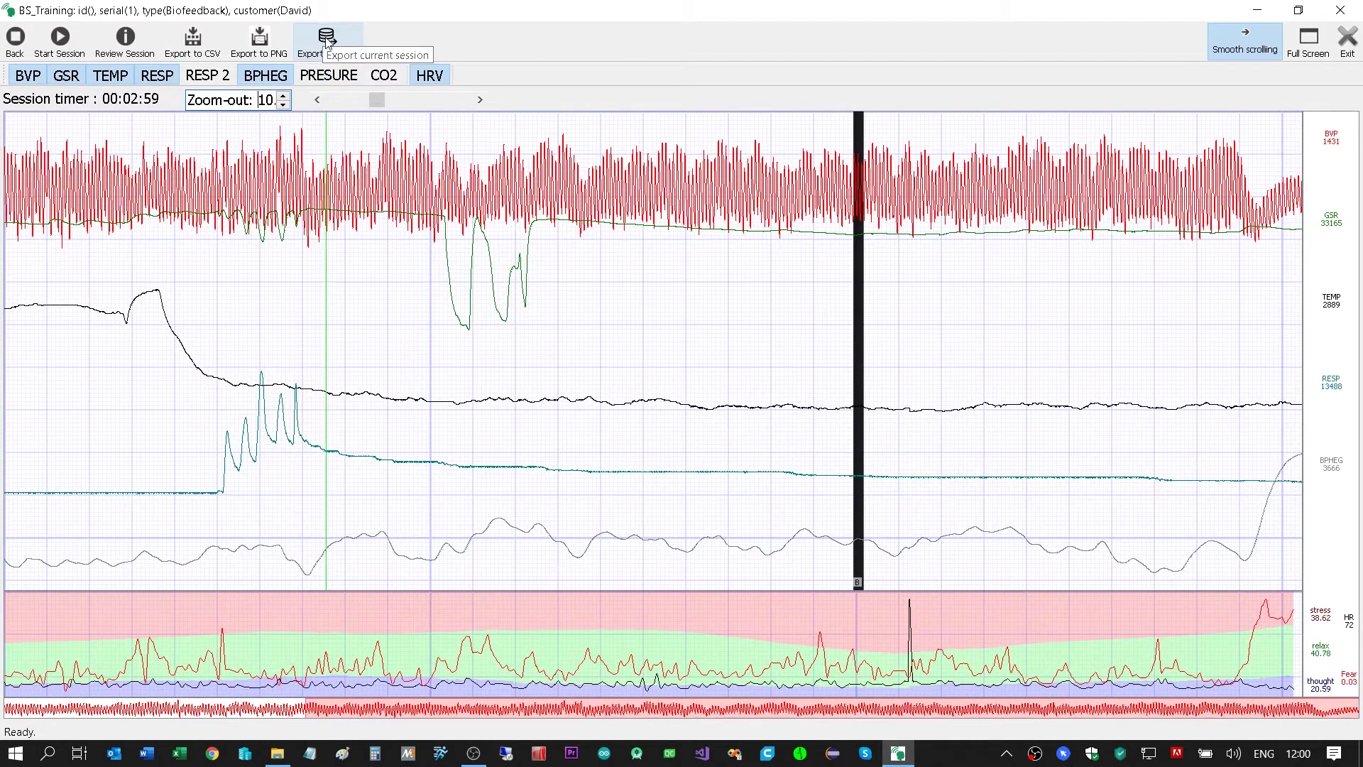
Open and cancel the current session's database export, leave the review, and open and cancel the database import
{"action": "left_click", "coordinate": [325, 40]}
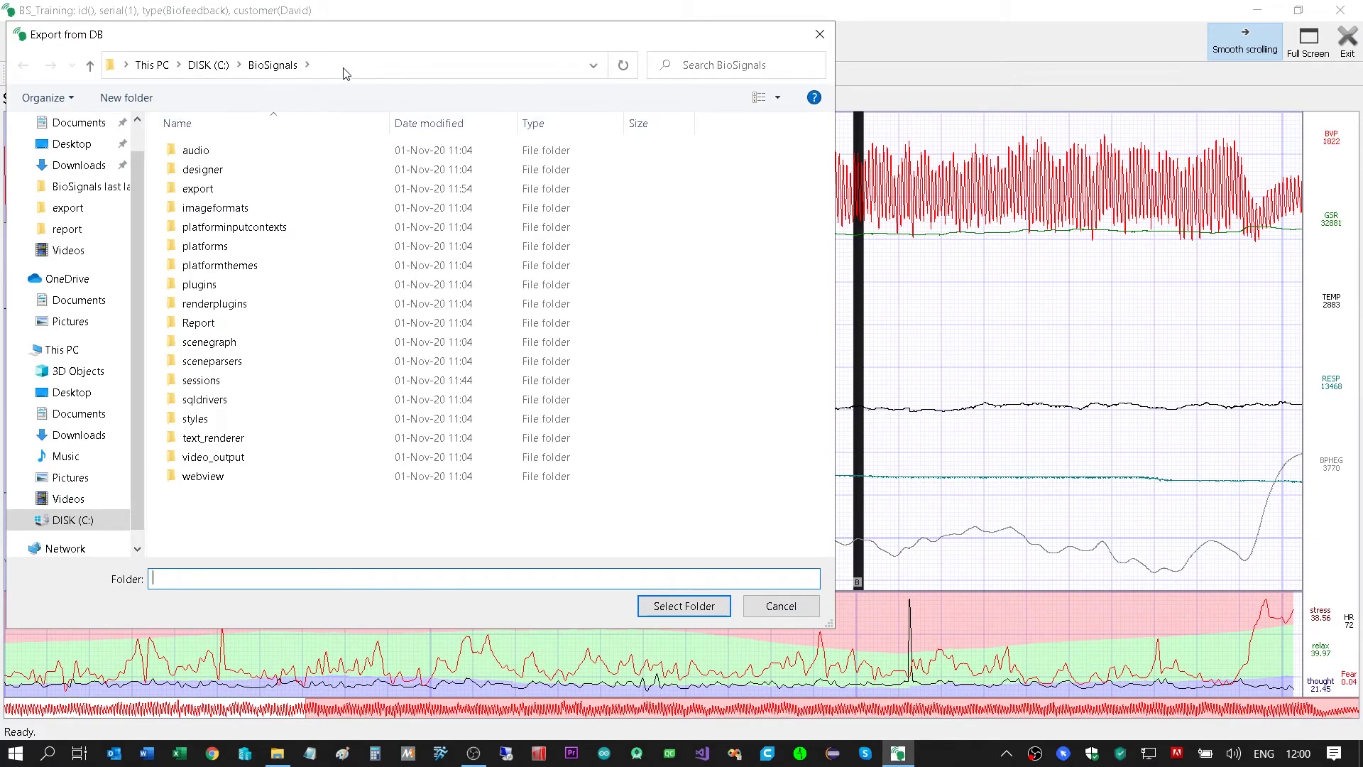
{"action": "left_click", "coordinate": [820, 35]}
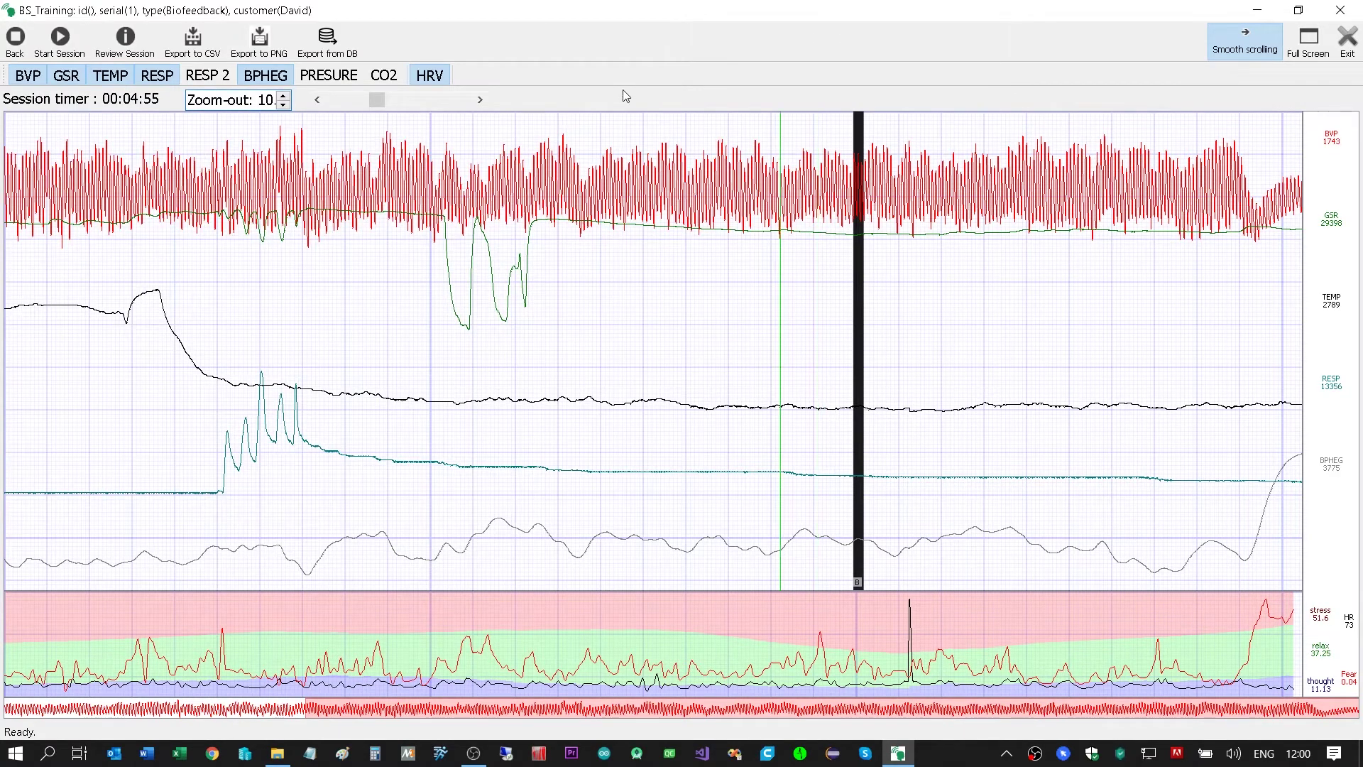
{"action": "left_click", "coordinate": [15, 40]}
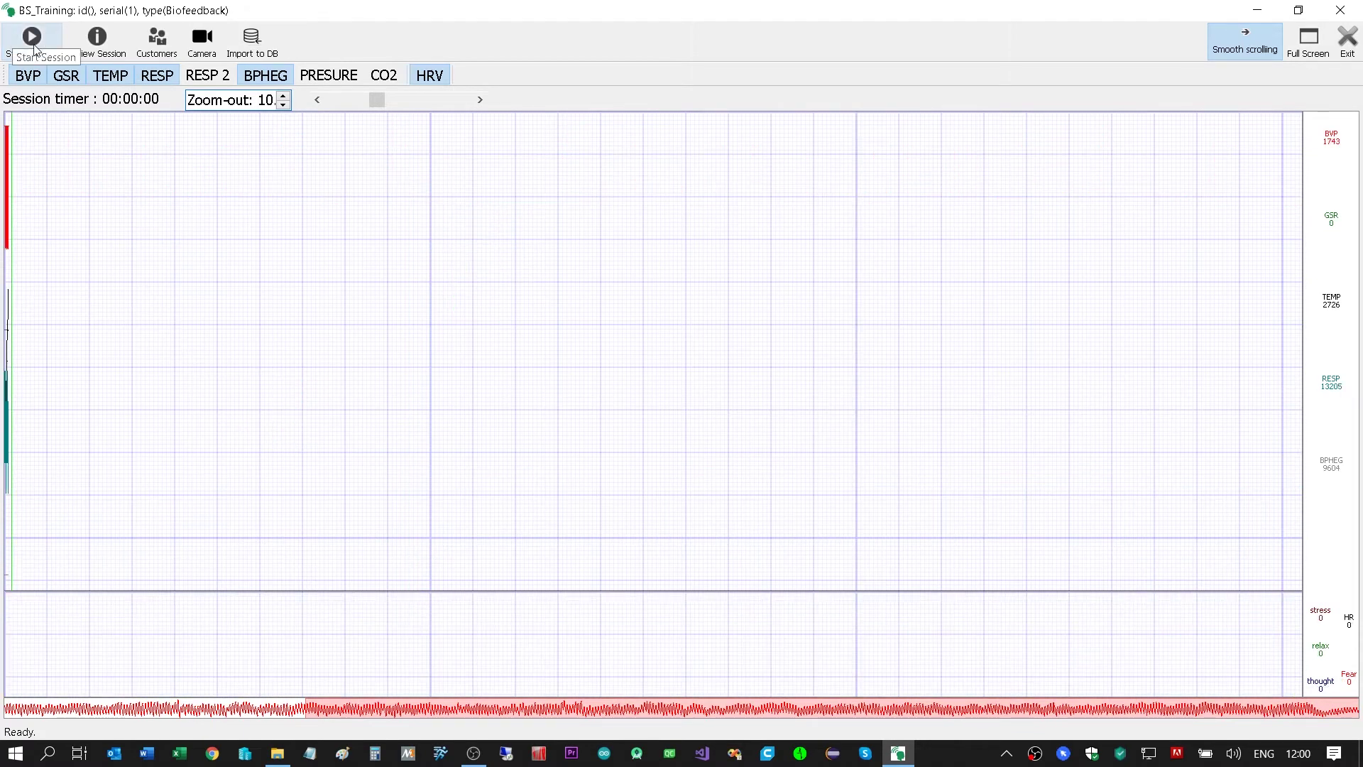
{"action": "left_click", "coordinate": [253, 46]}
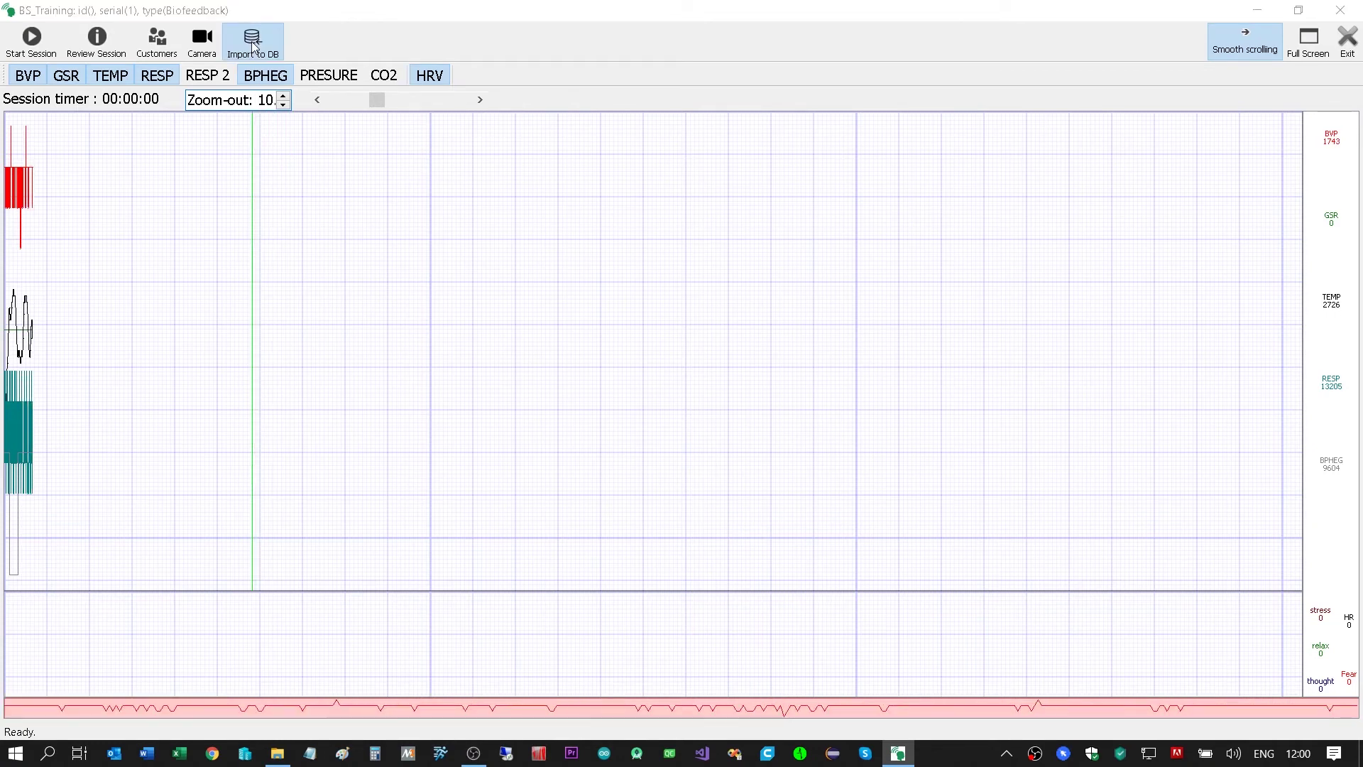
{"action": "left_click", "coordinate": [780, 605]}
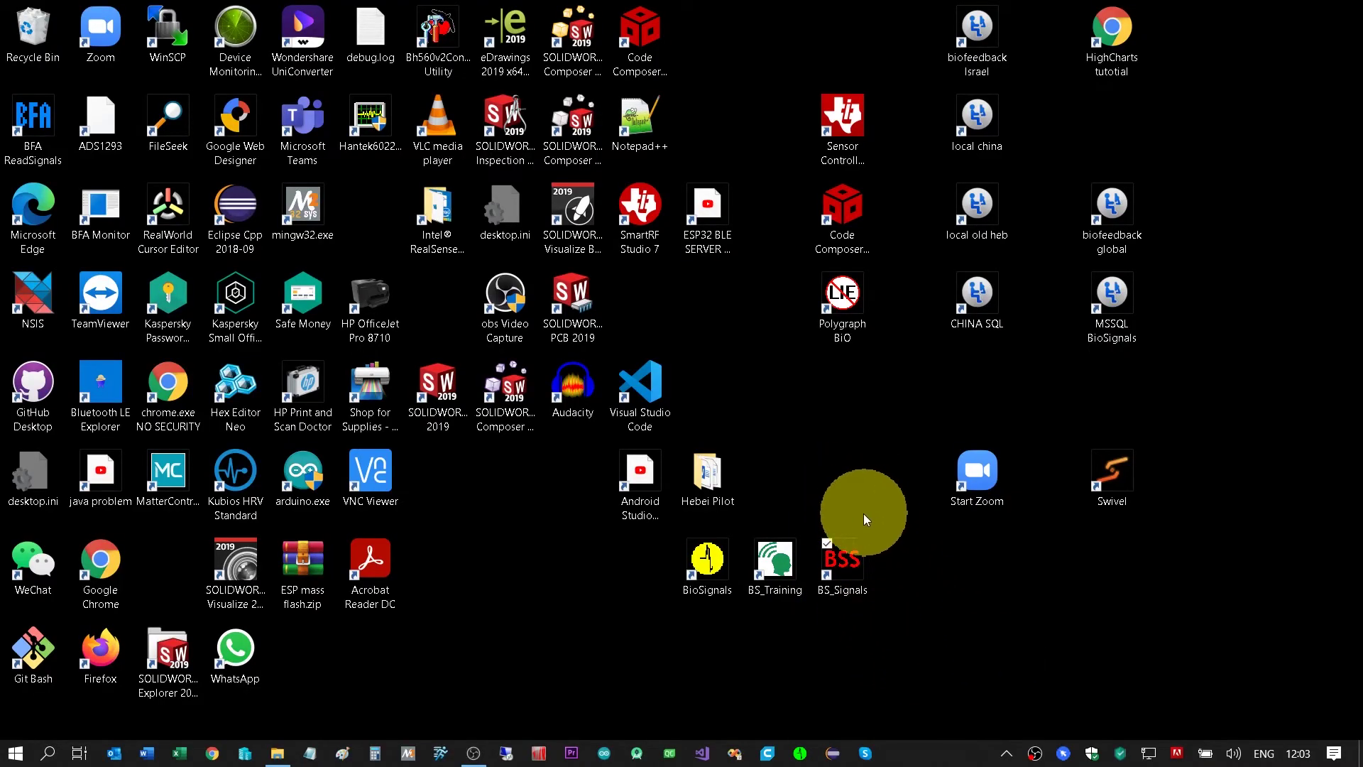
Launch BS_Signals from the desktop and start monitoring the connected device
{"action": "left_click", "coordinate": [844, 569]}
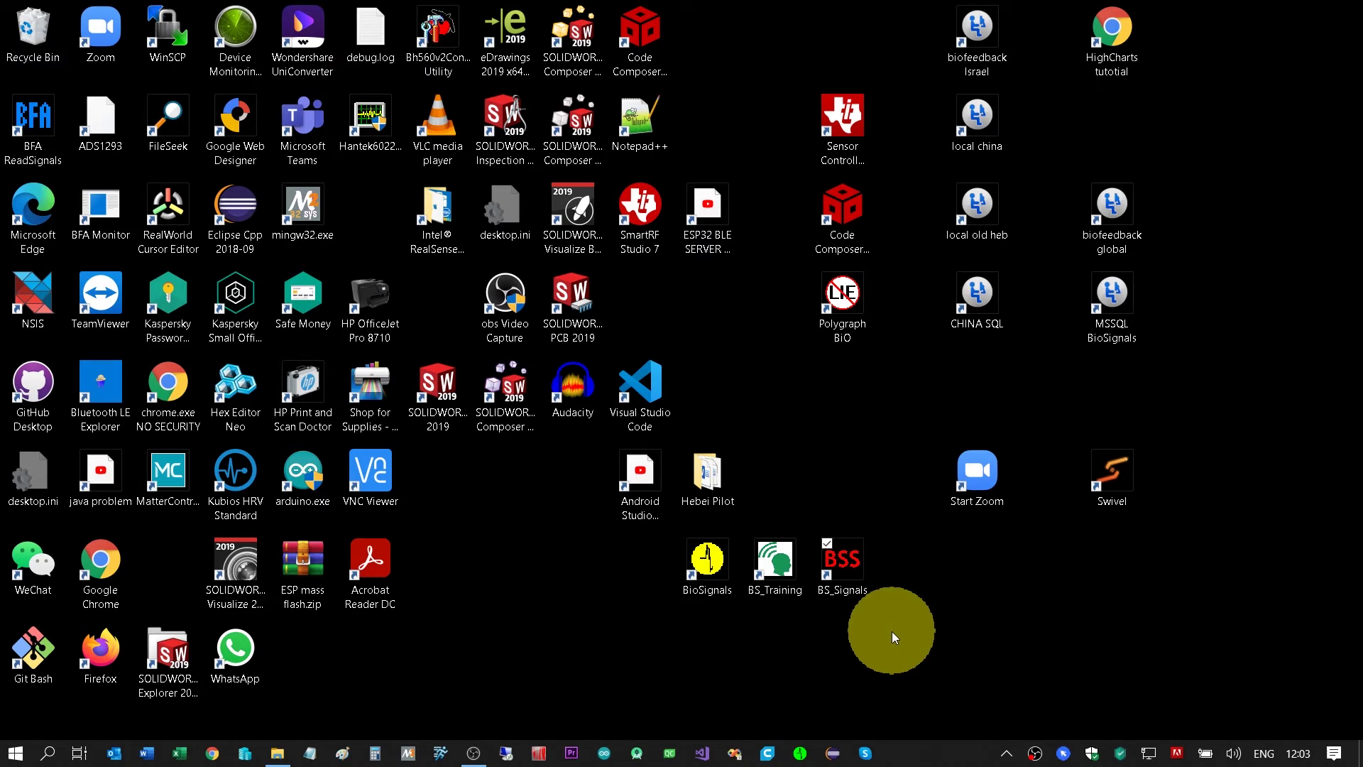
{"action": "double_click", "coordinate": [843, 563]}
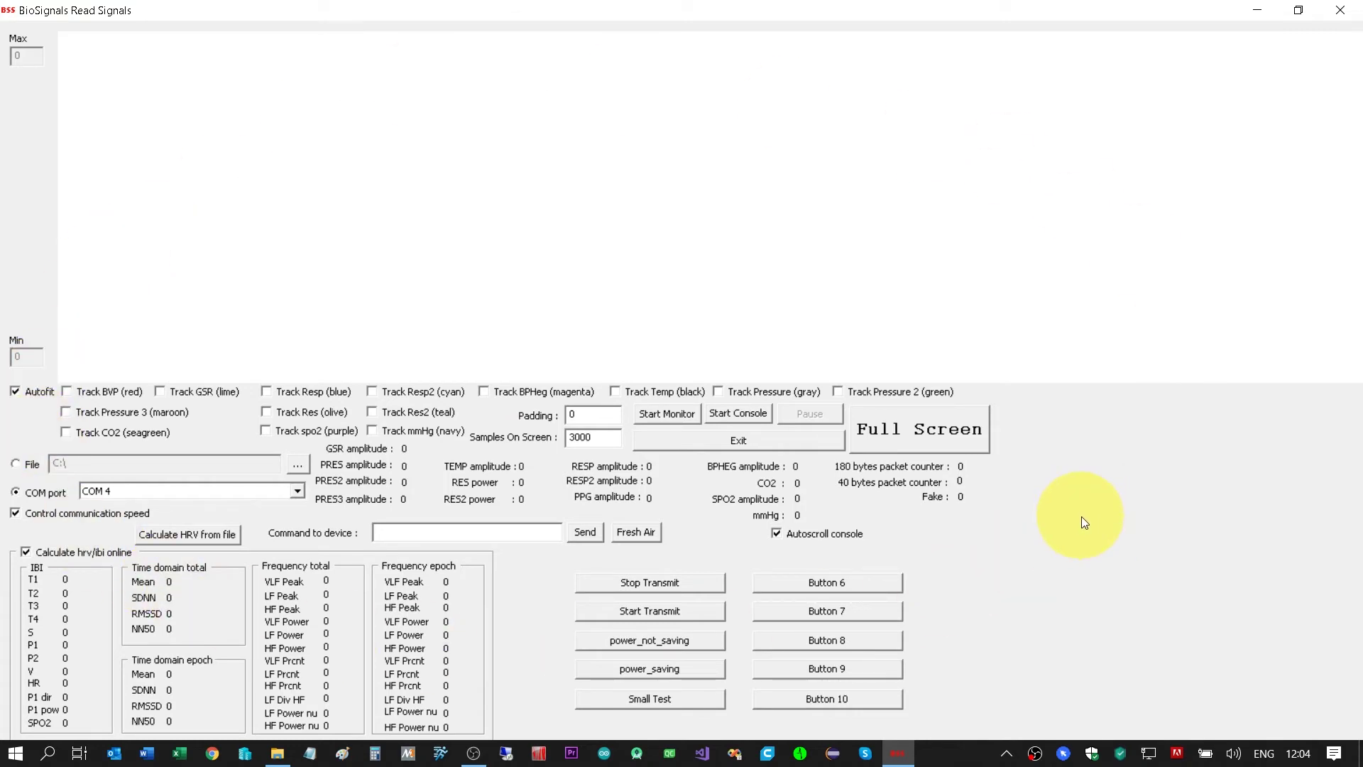
{"action": "left_click", "coordinate": [657, 418]}
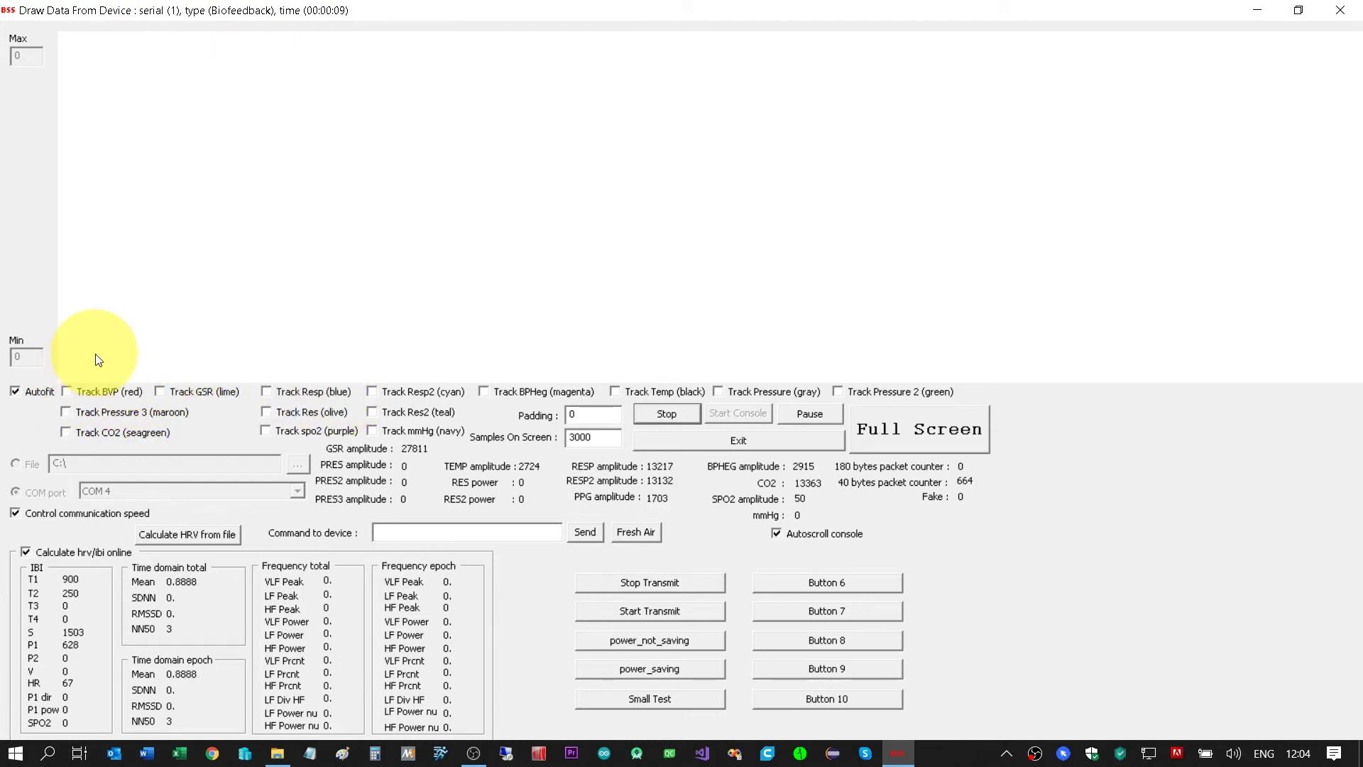
Track the live BVP signal alone, GSR alone, and both together, leaving only GSR displayed
{"action": "left_click", "coordinate": [67, 392]}
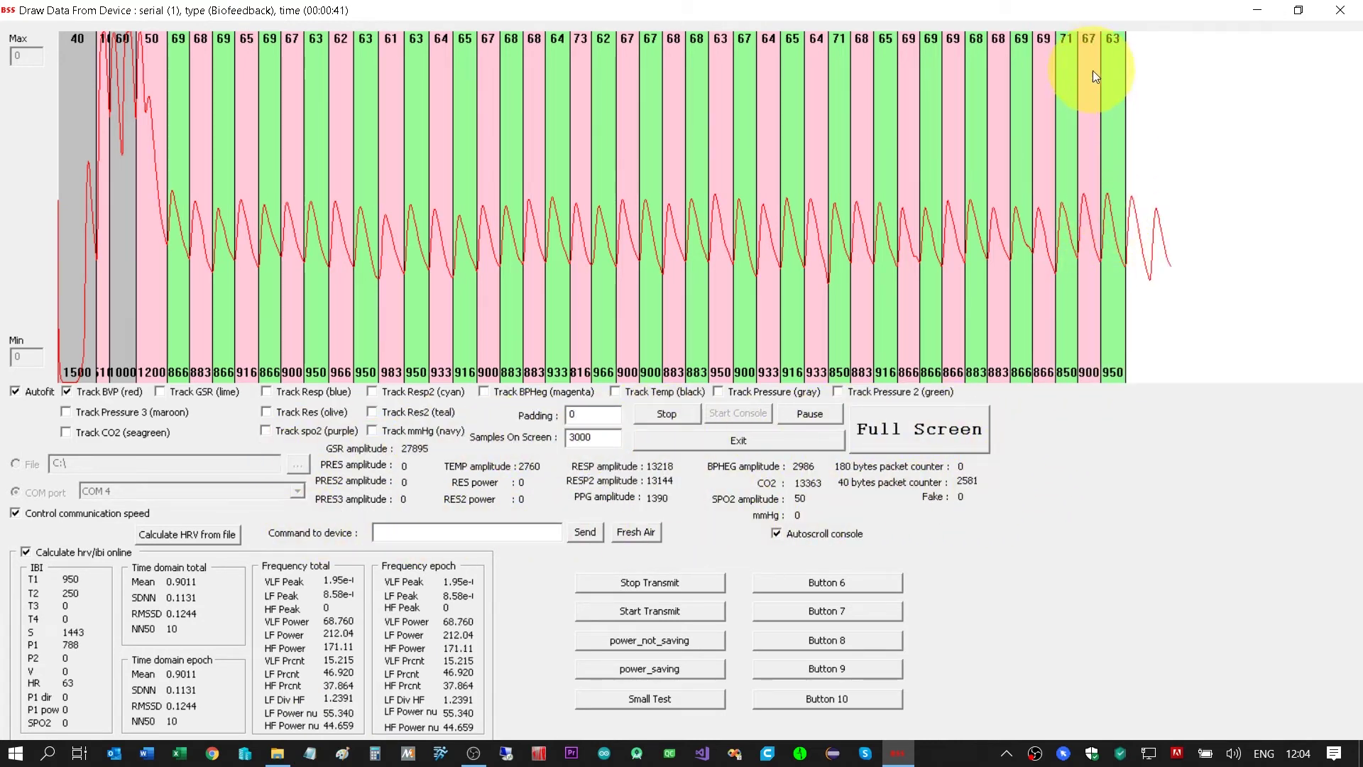
{"action": "left_click", "coordinate": [66, 391]}
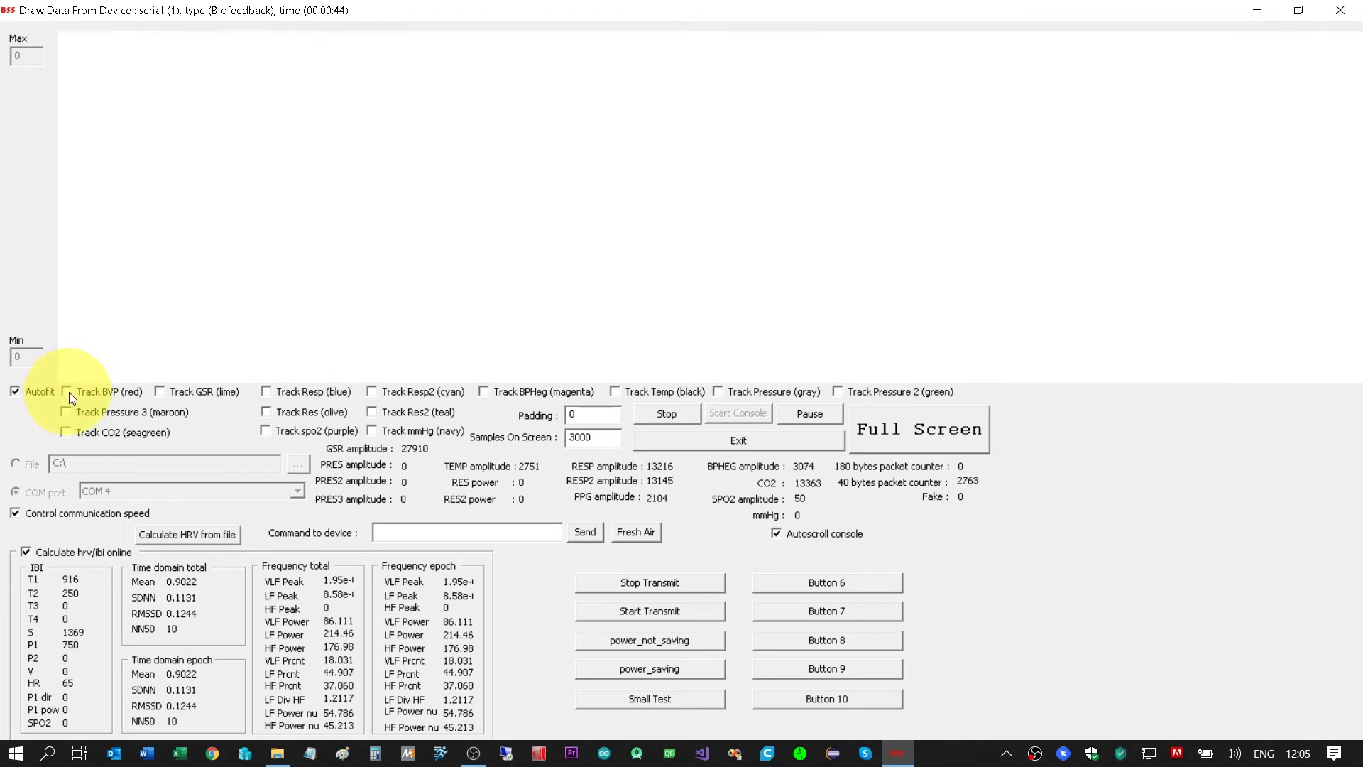
{"action": "left_click", "coordinate": [159, 391]}
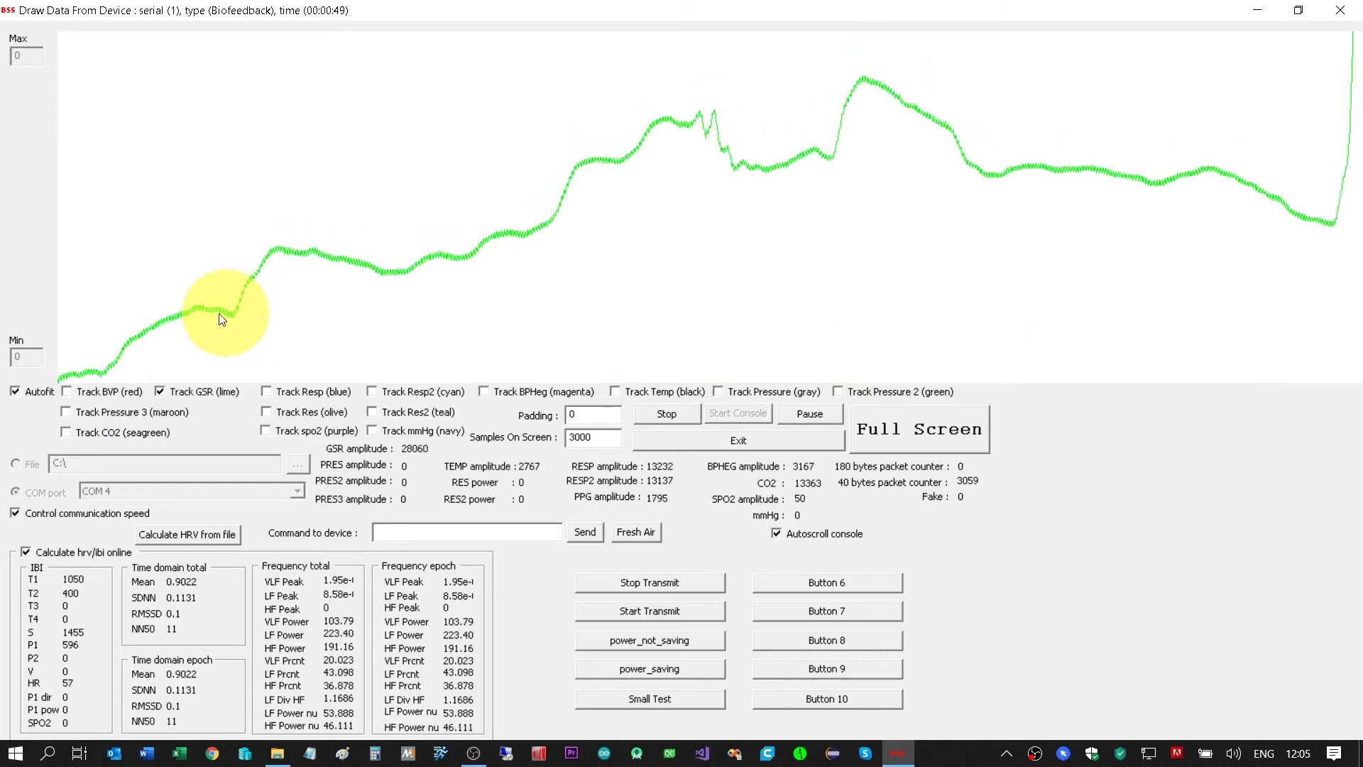
{"action": "left_click", "coordinate": [69, 393]}
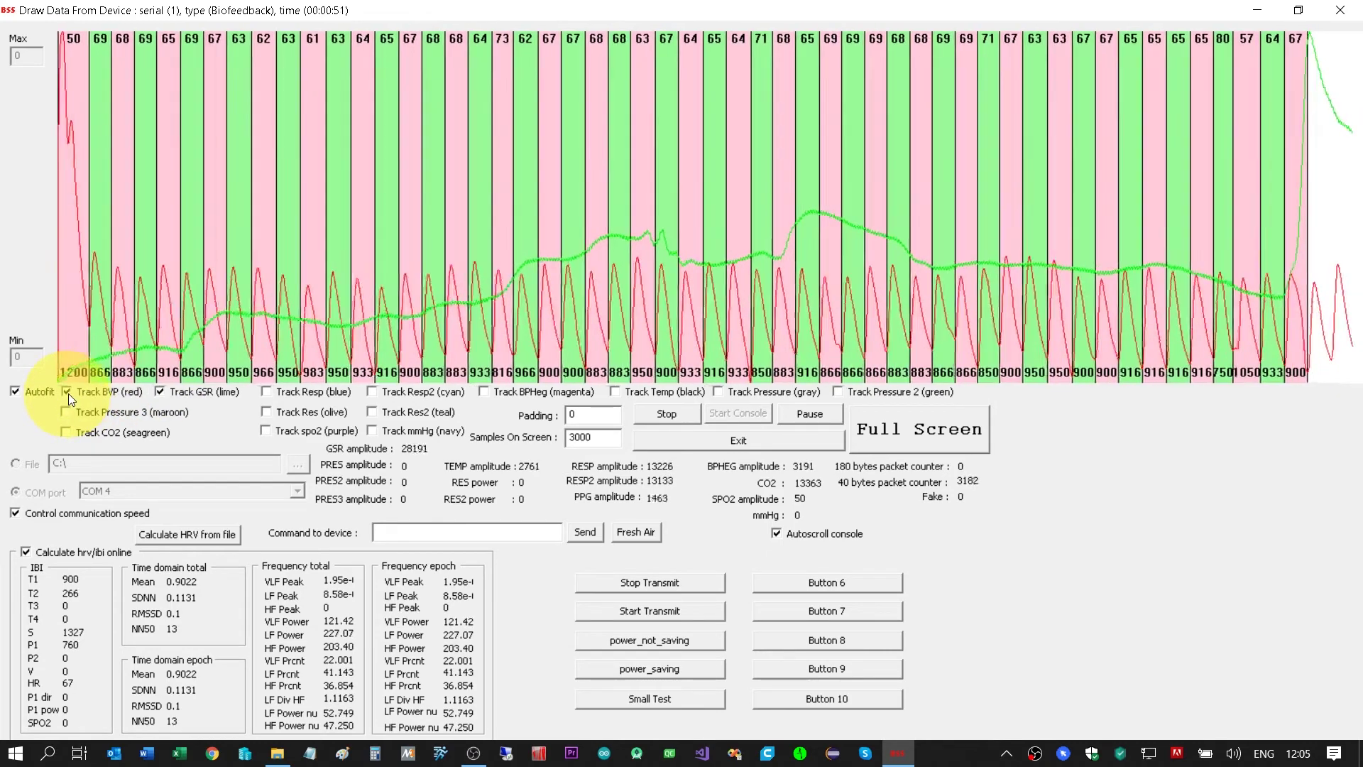
{"action": "left_click", "coordinate": [68, 393]}
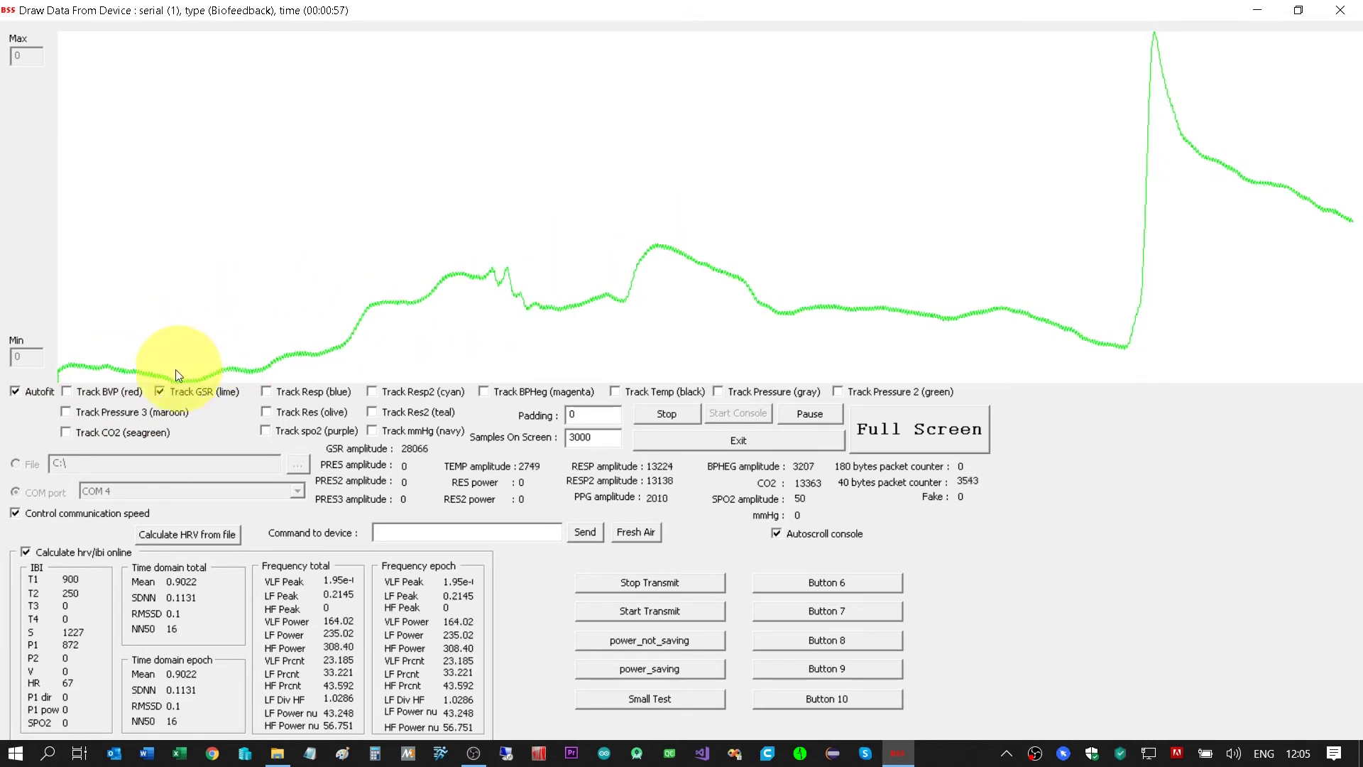
Hide GSR and view the live Resp and BPHeg signals one at a time, turning each off after viewing
{"action": "left_click", "coordinate": [160, 392]}
{"action": "left_click", "coordinate": [267, 391]}
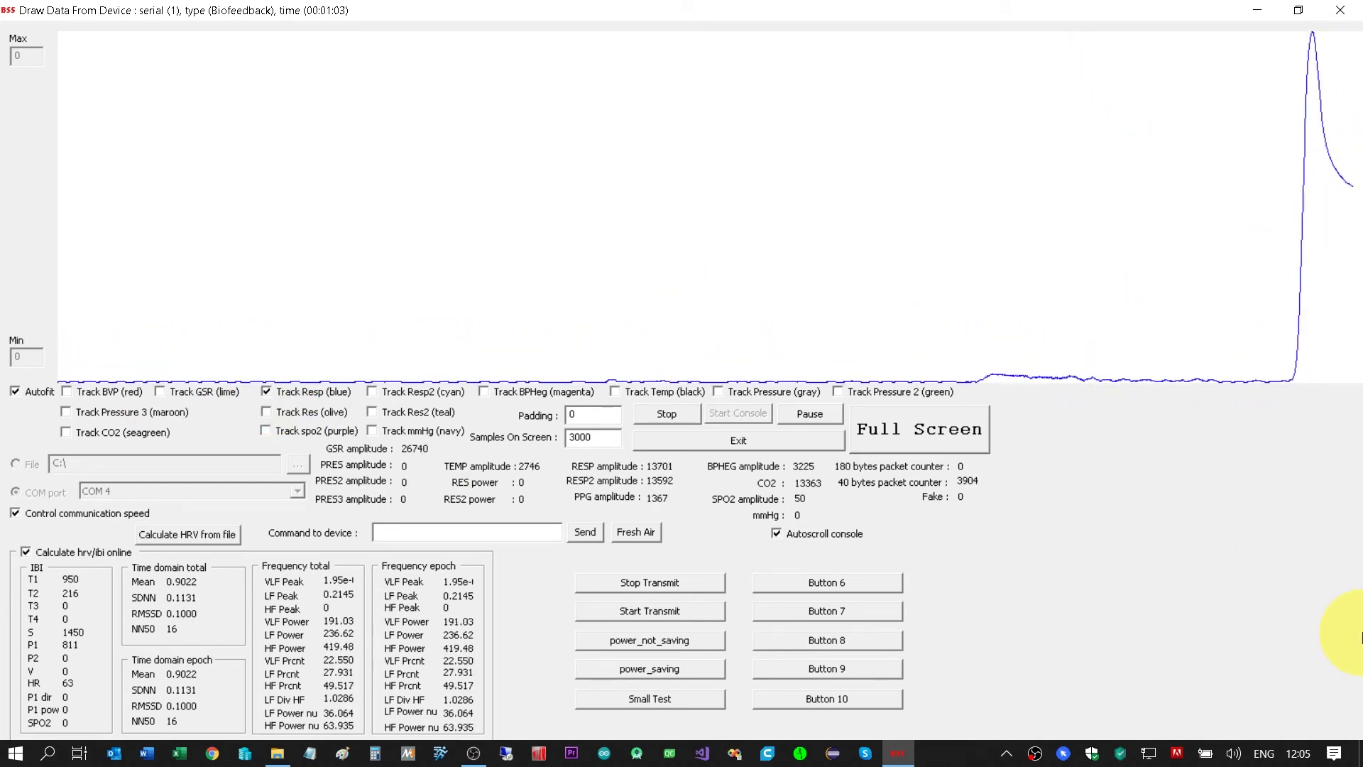
{"action": "left_click", "coordinate": [267, 391]}
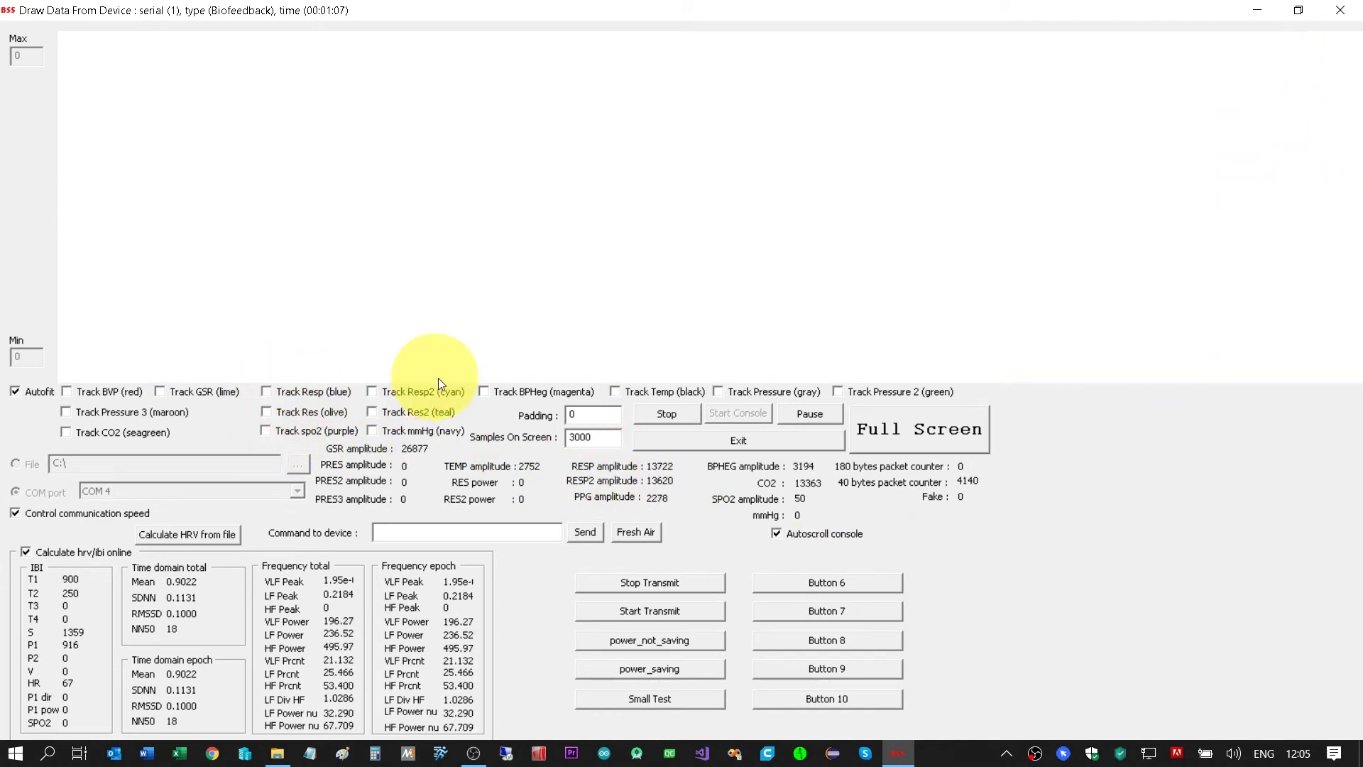
{"action": "left_click", "coordinate": [485, 391]}
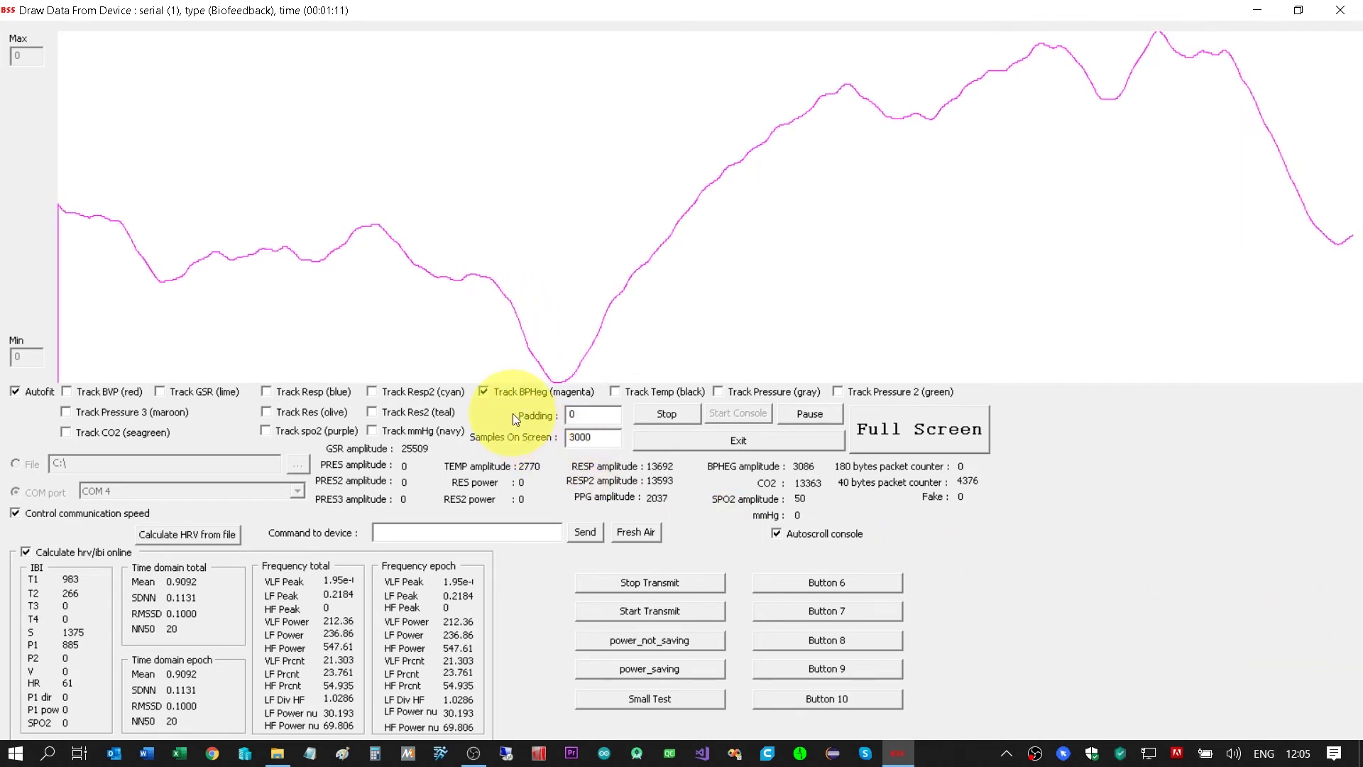
{"action": "left_click", "coordinate": [483, 391]}
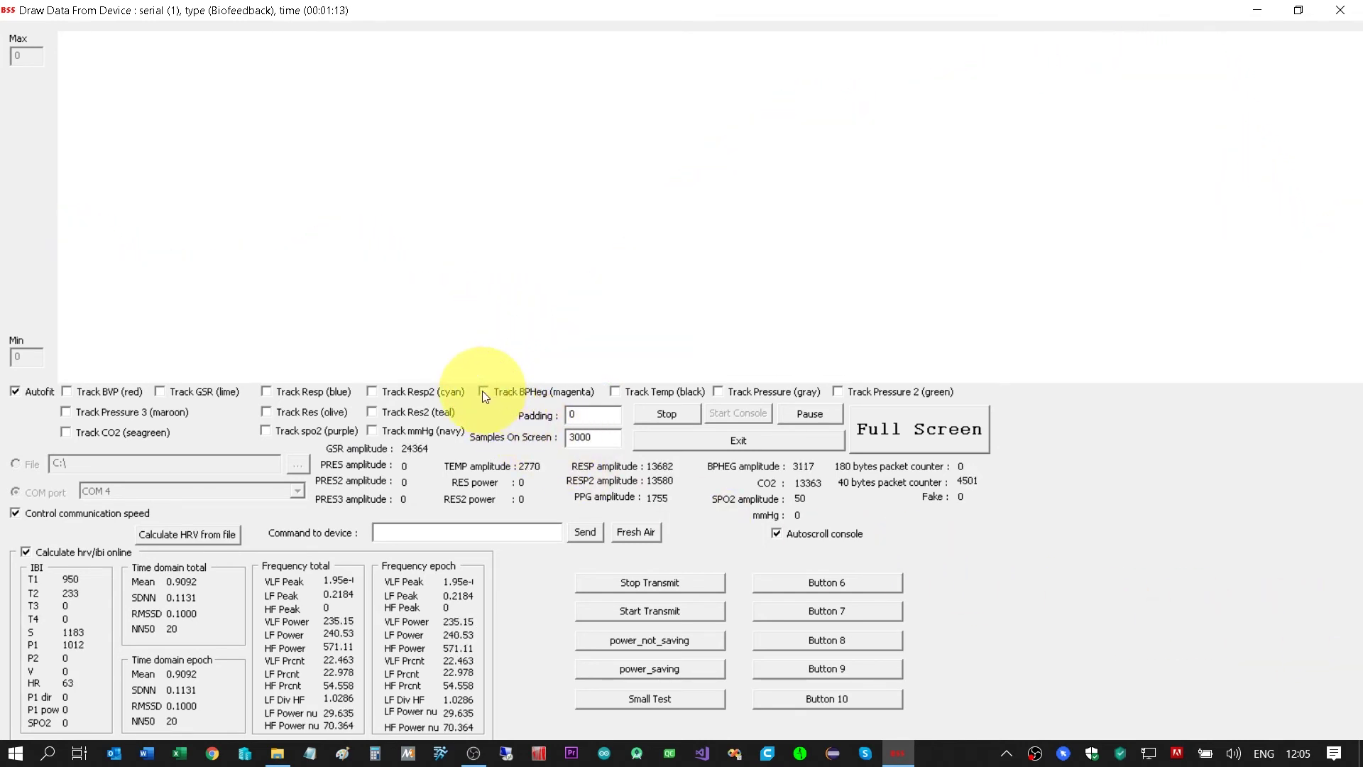
Track the live Temp signal, stop the monitor, and close the signal reader
{"action": "left_click", "coordinate": [615, 391]}
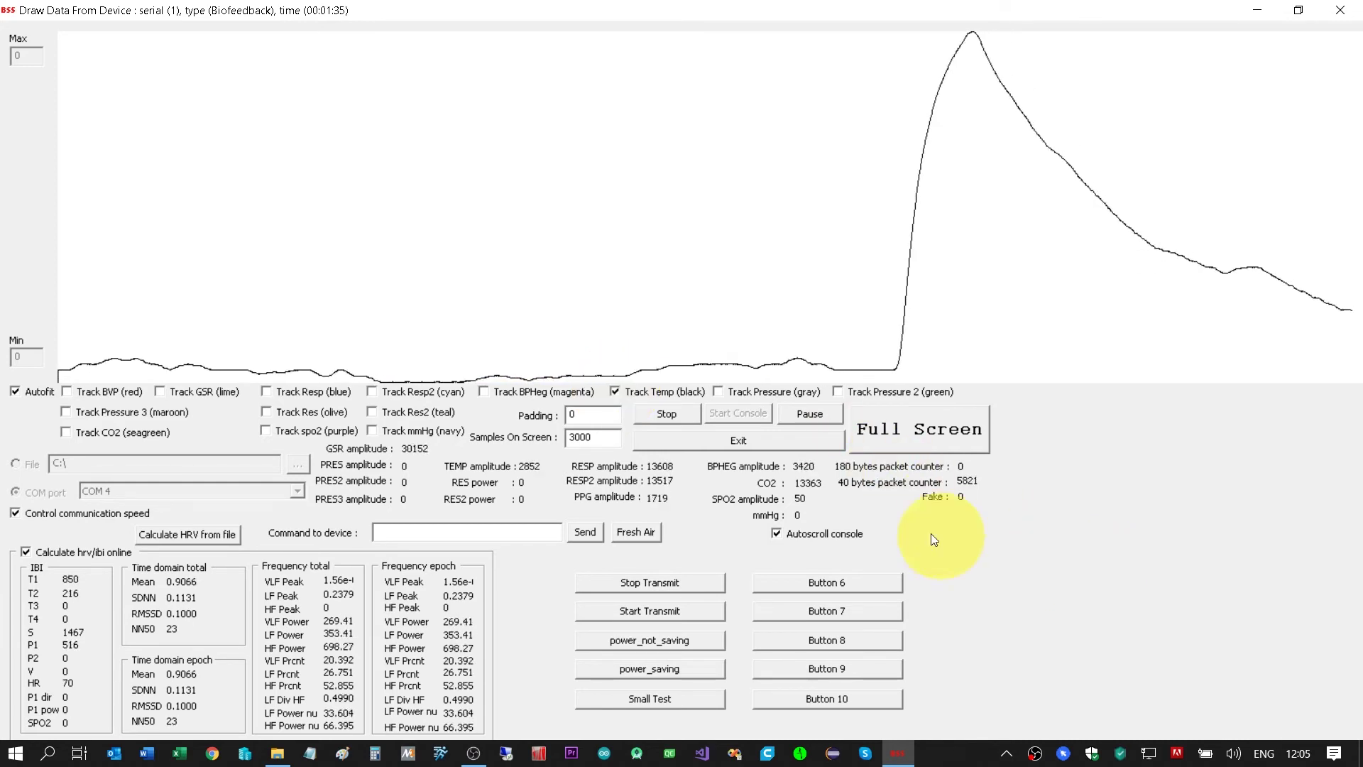
{"action": "left_click", "coordinate": [669, 413]}
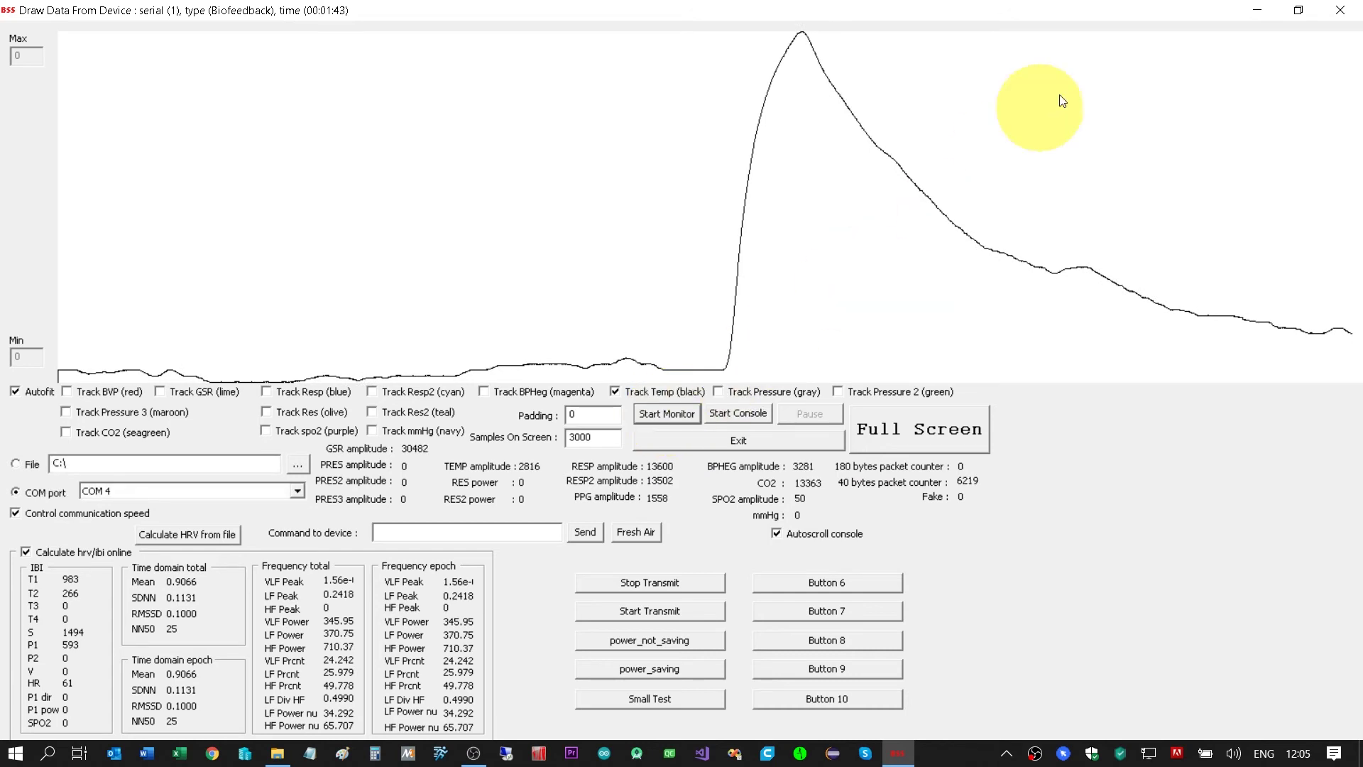
{"action": "left_click", "coordinate": [1341, 11]}
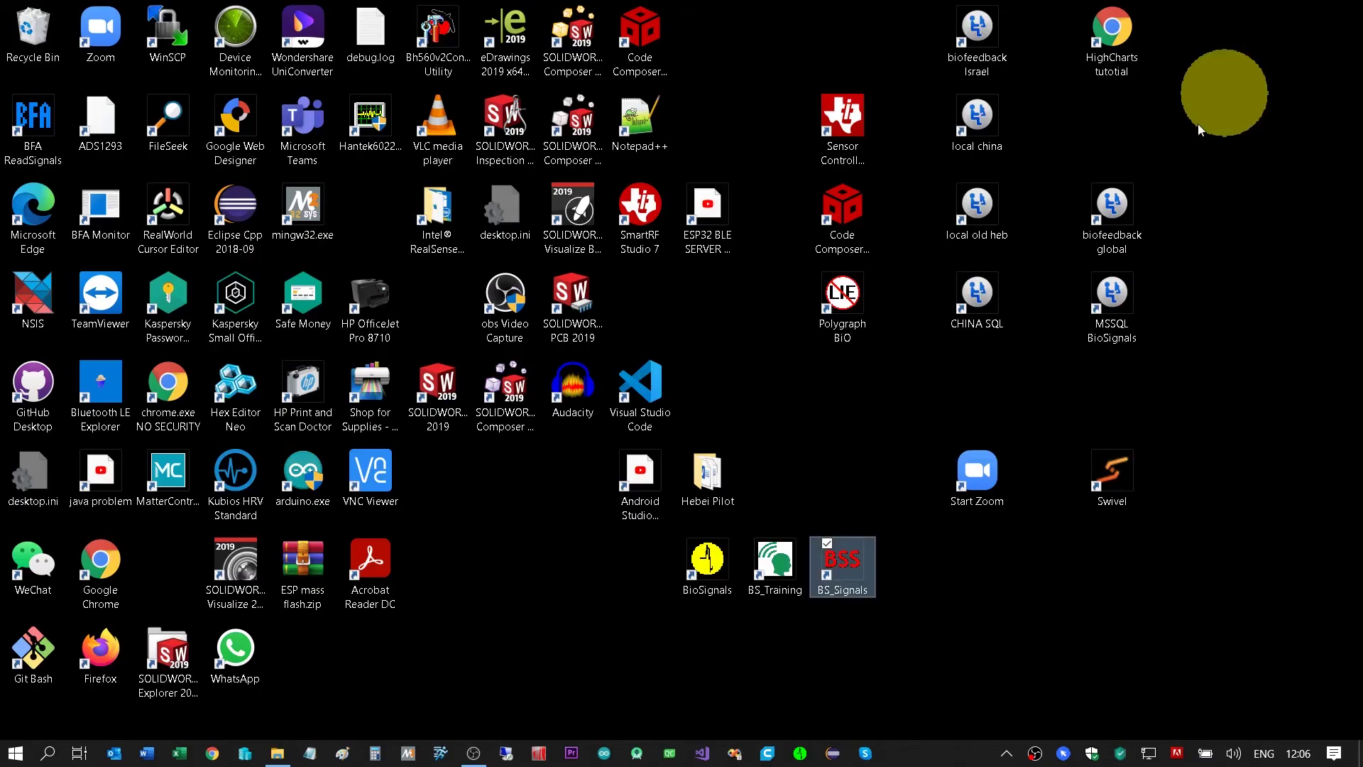
Open the BioSignals folder on disk C: in File Explorer
{"action": "left_click", "coordinate": [278, 754]}
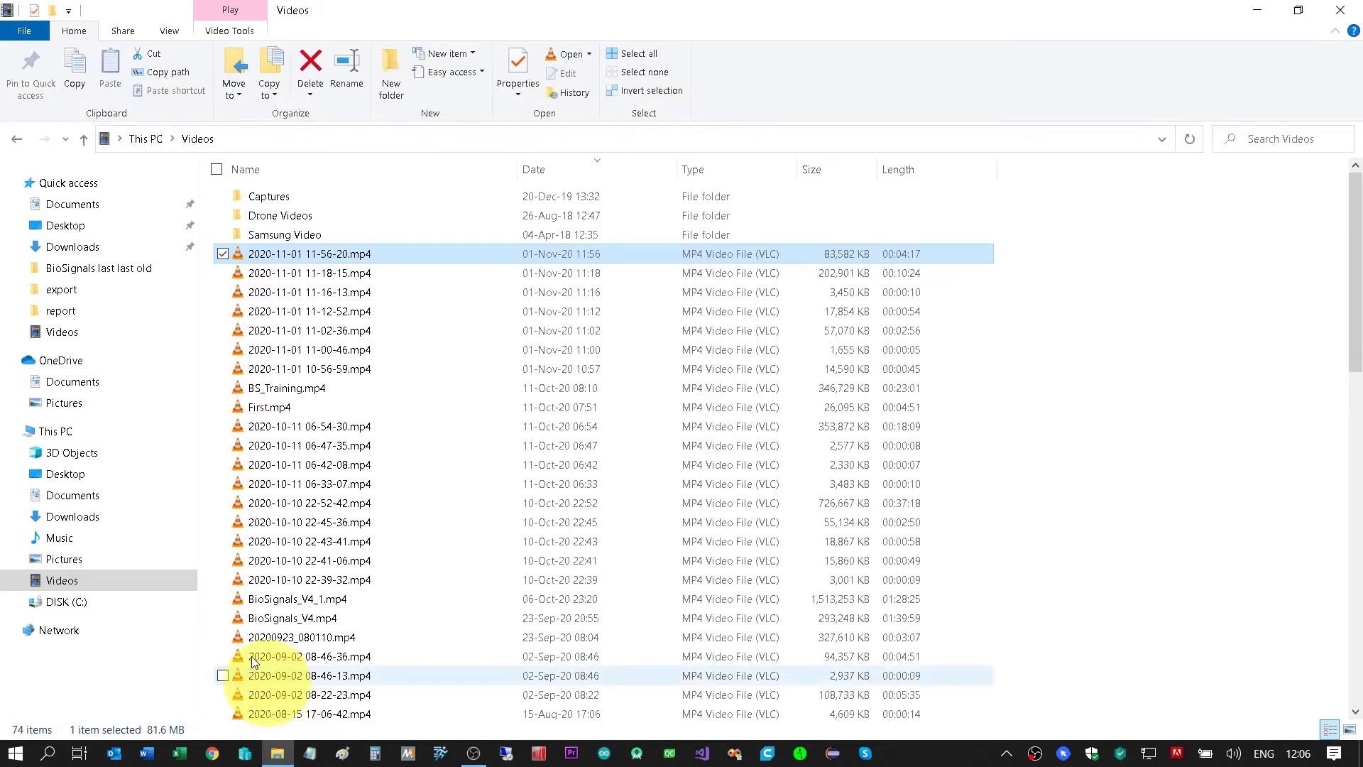
{"action": "left_click", "coordinate": [66, 603]}
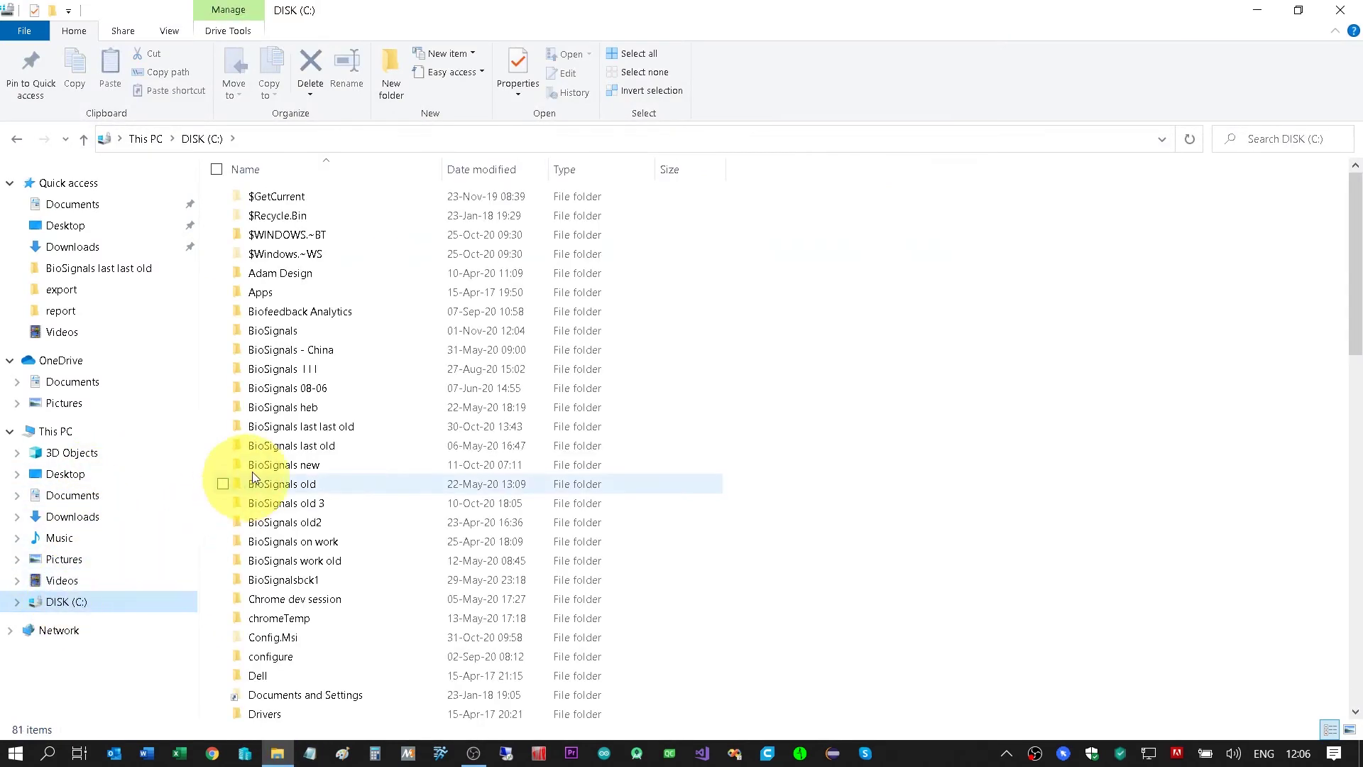
{"action": "double_click", "coordinate": [278, 330]}
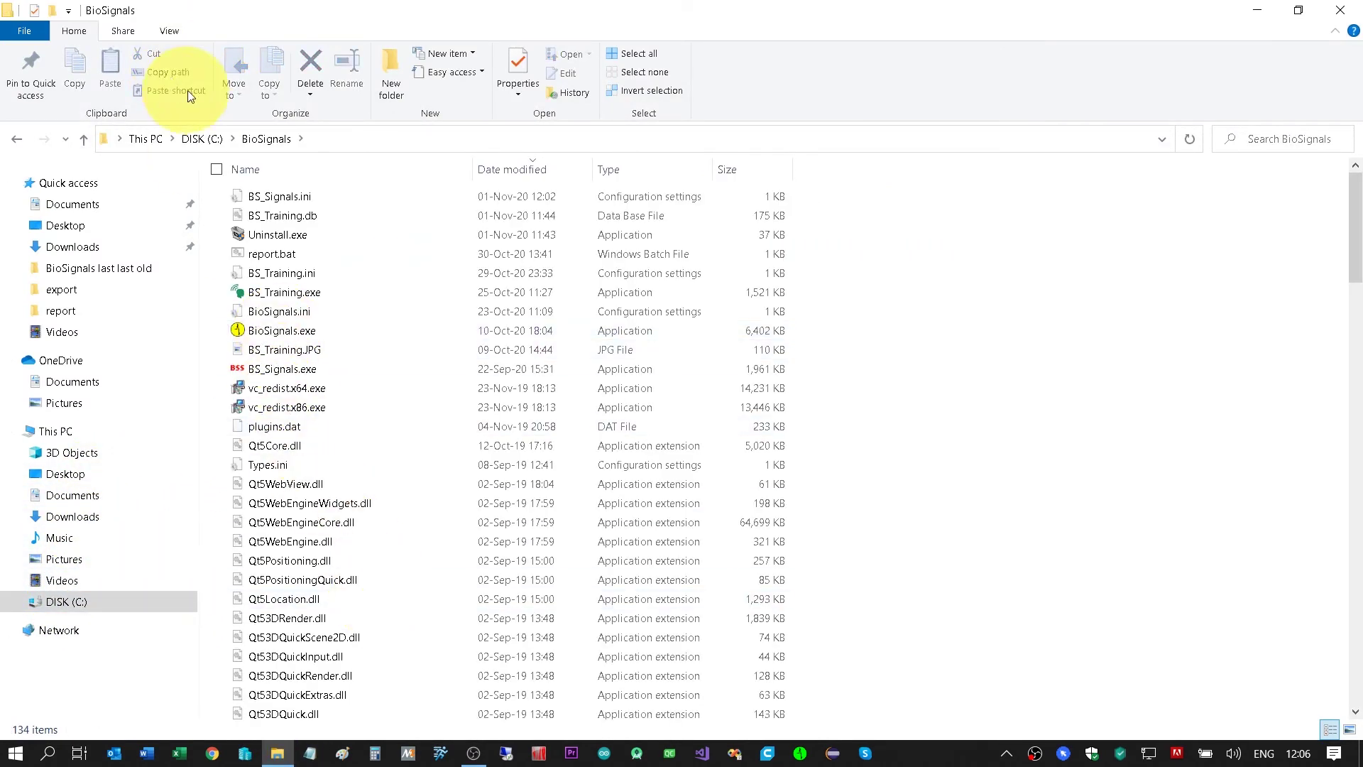
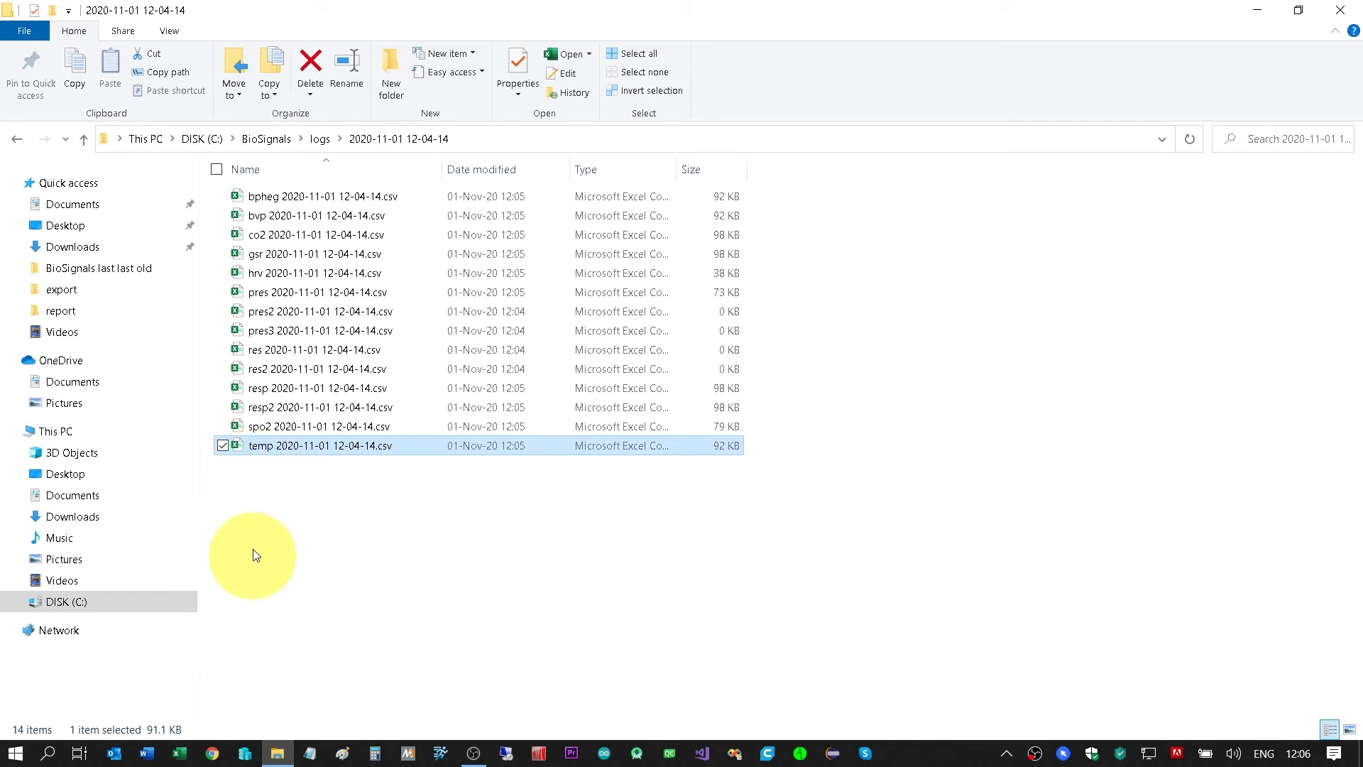
{"action": "left_click", "coordinate": [245, 388]}
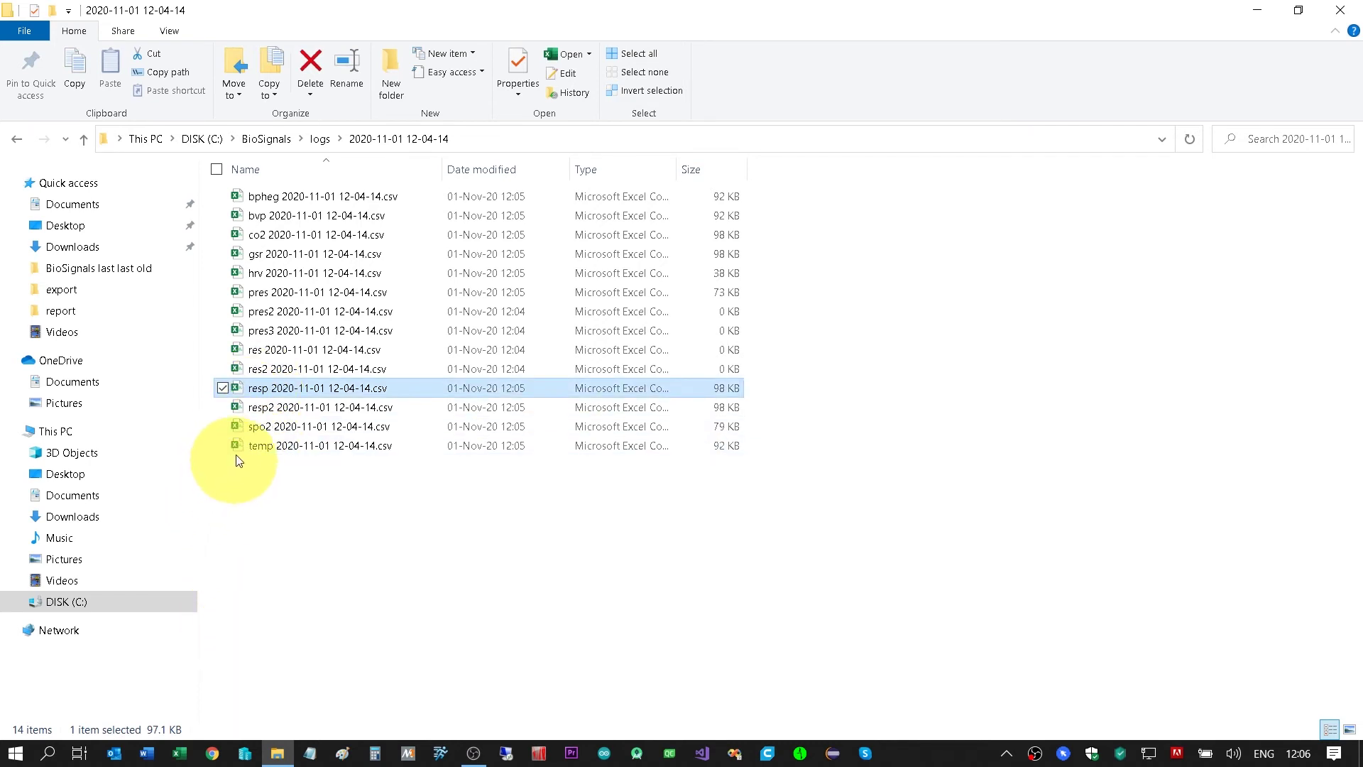
{"action": "left_click", "coordinate": [253, 274]}
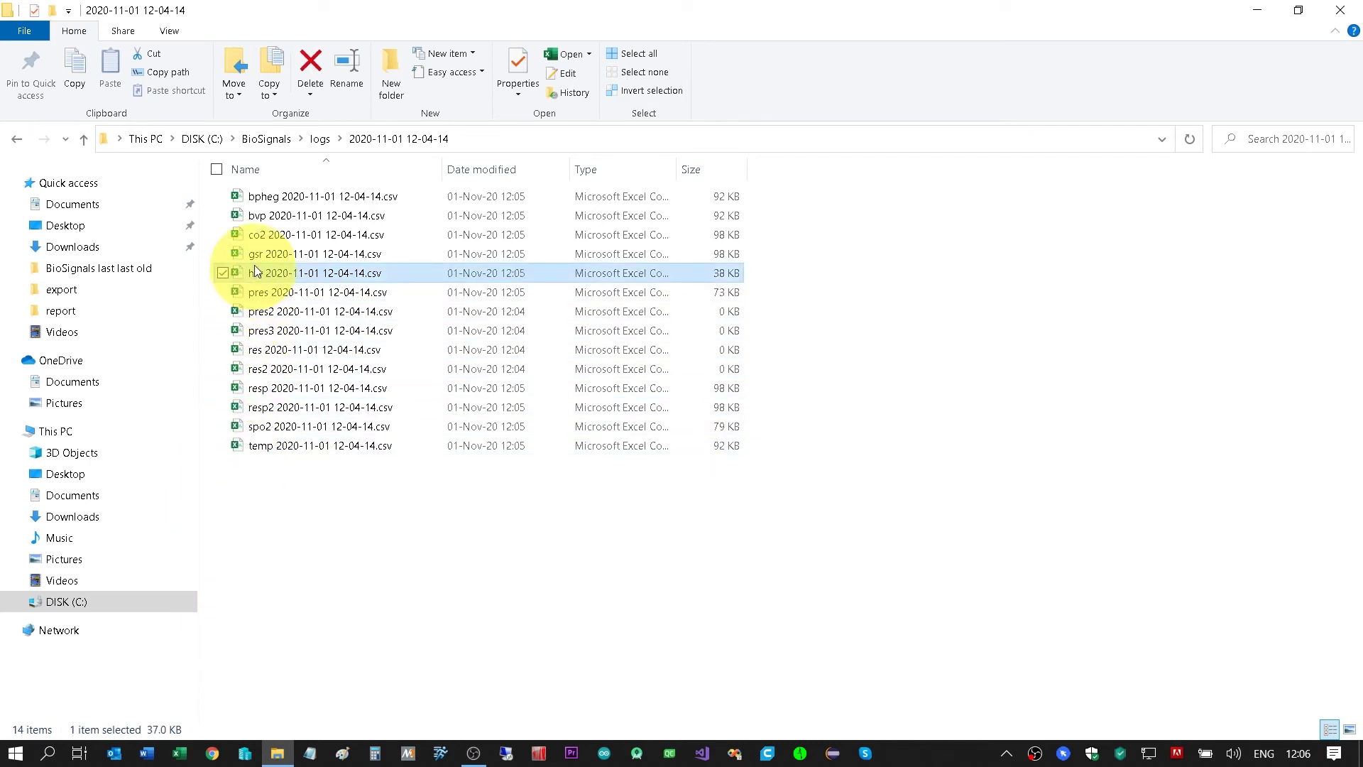
{"action": "left_click", "coordinate": [254, 255]}
{"action": "left_click", "coordinate": [259, 220]}
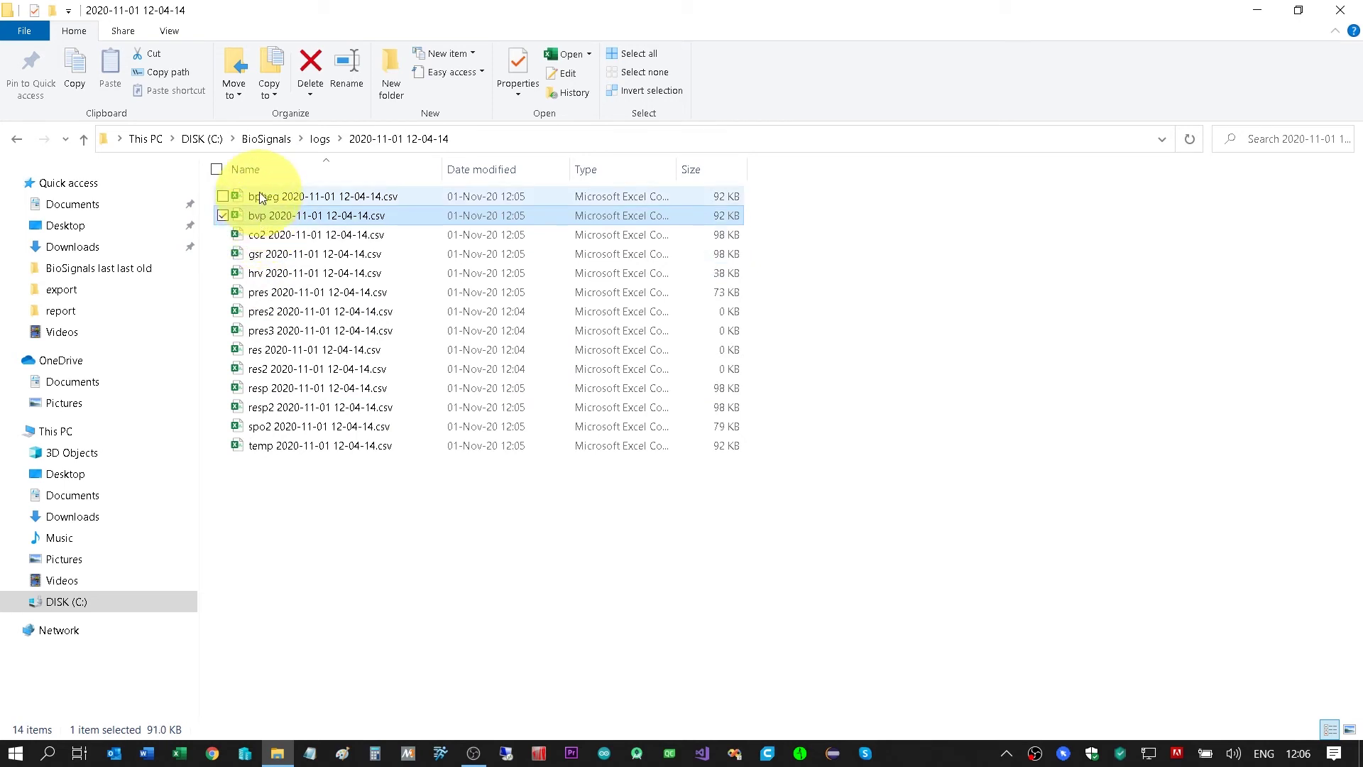
{"action": "left_click", "coordinate": [257, 197]}
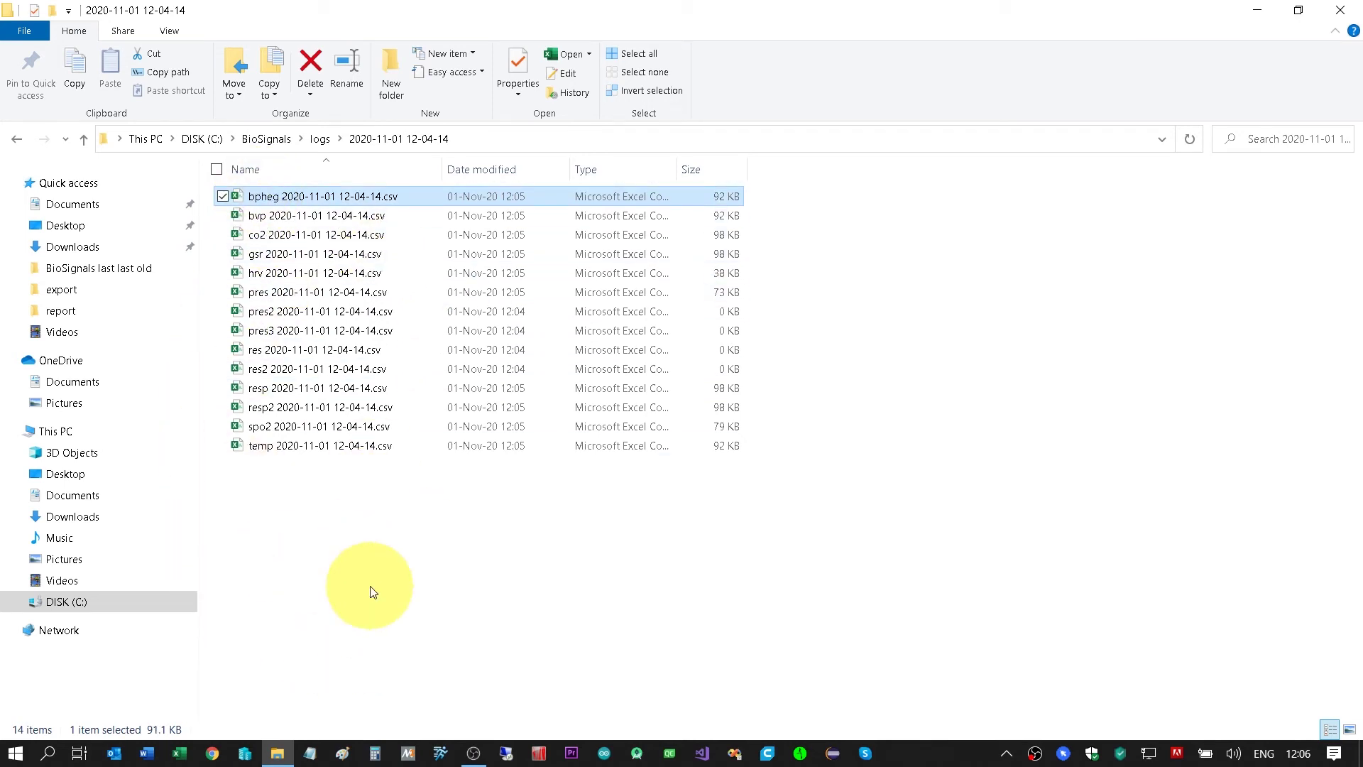
{"action": "left_click", "coordinate": [373, 592]}
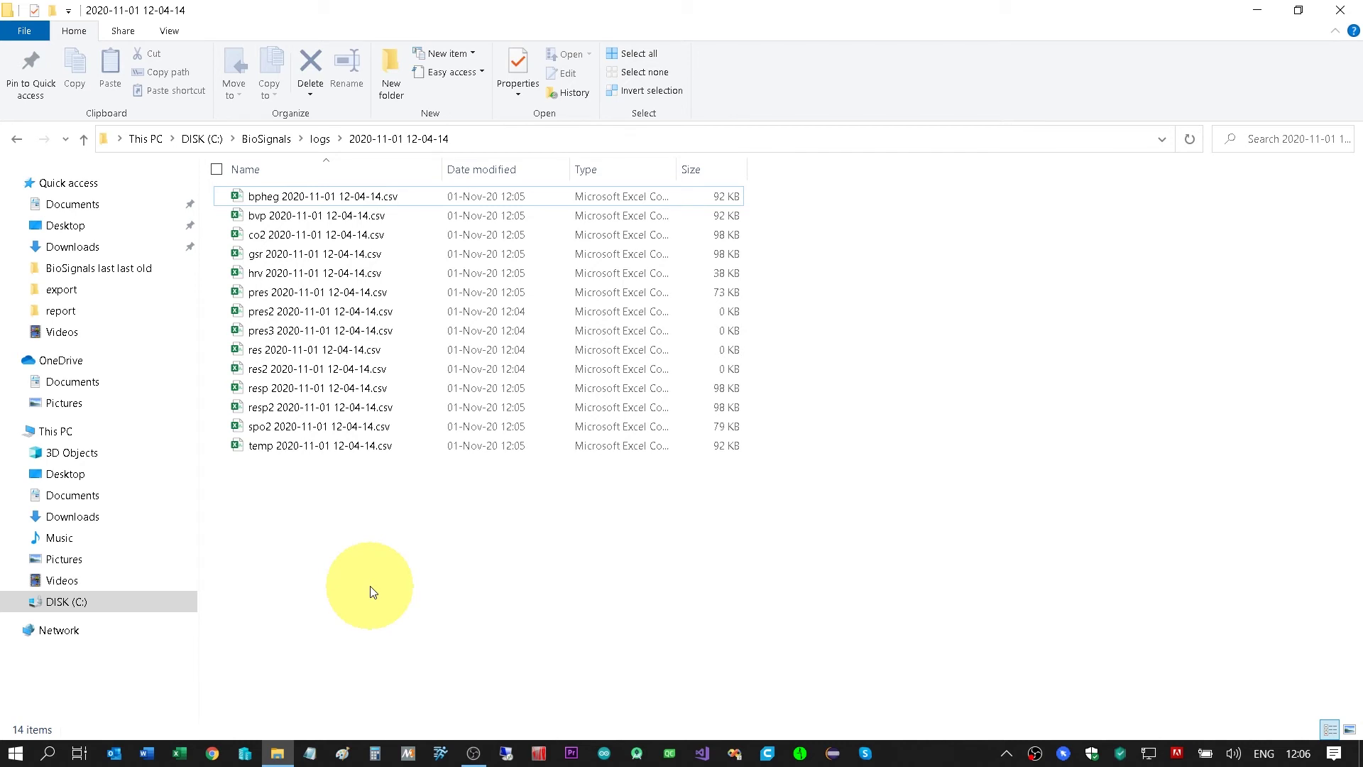
Open the gsr log CSV in Excel, maximize it, widen the session_time column and look through the recorded values
{"action": "double_click", "coordinate": [262, 255]}
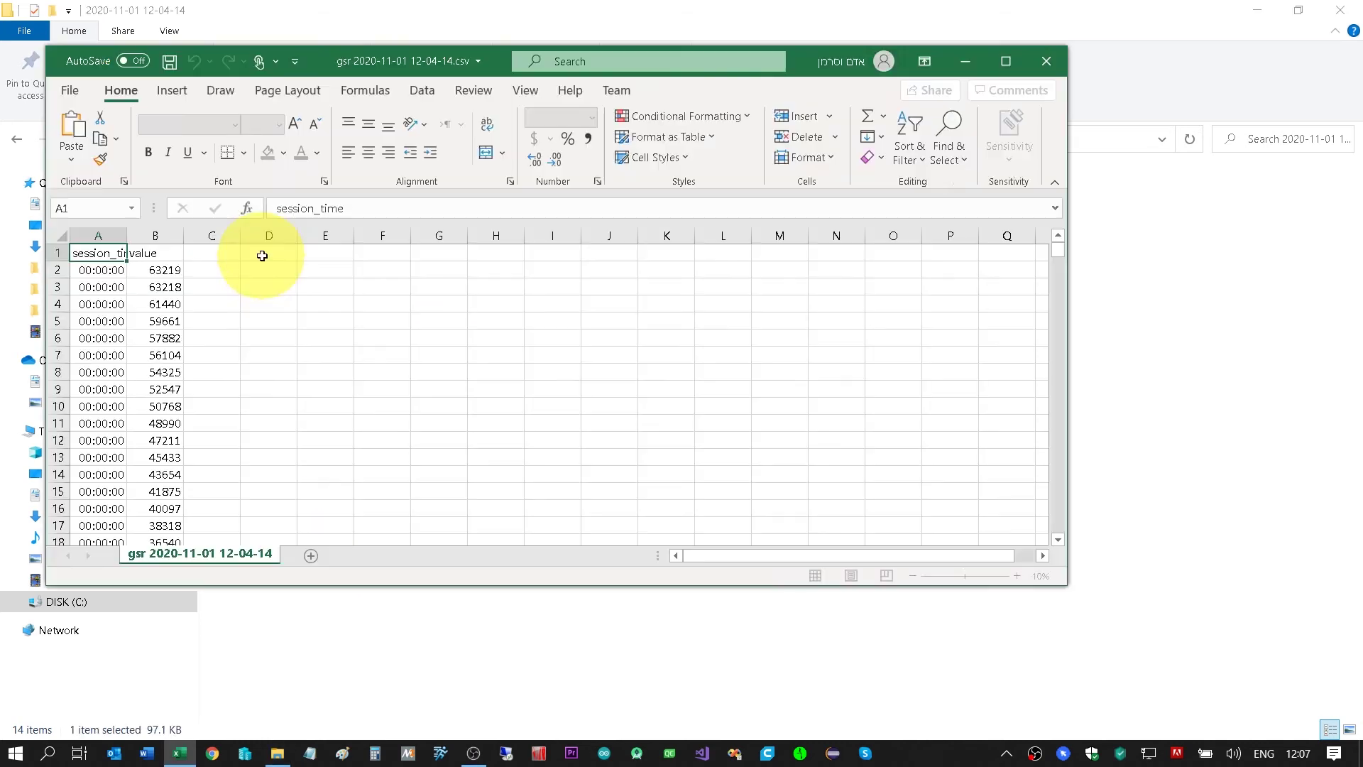
{"action": "left_click", "coordinate": [1006, 61]}
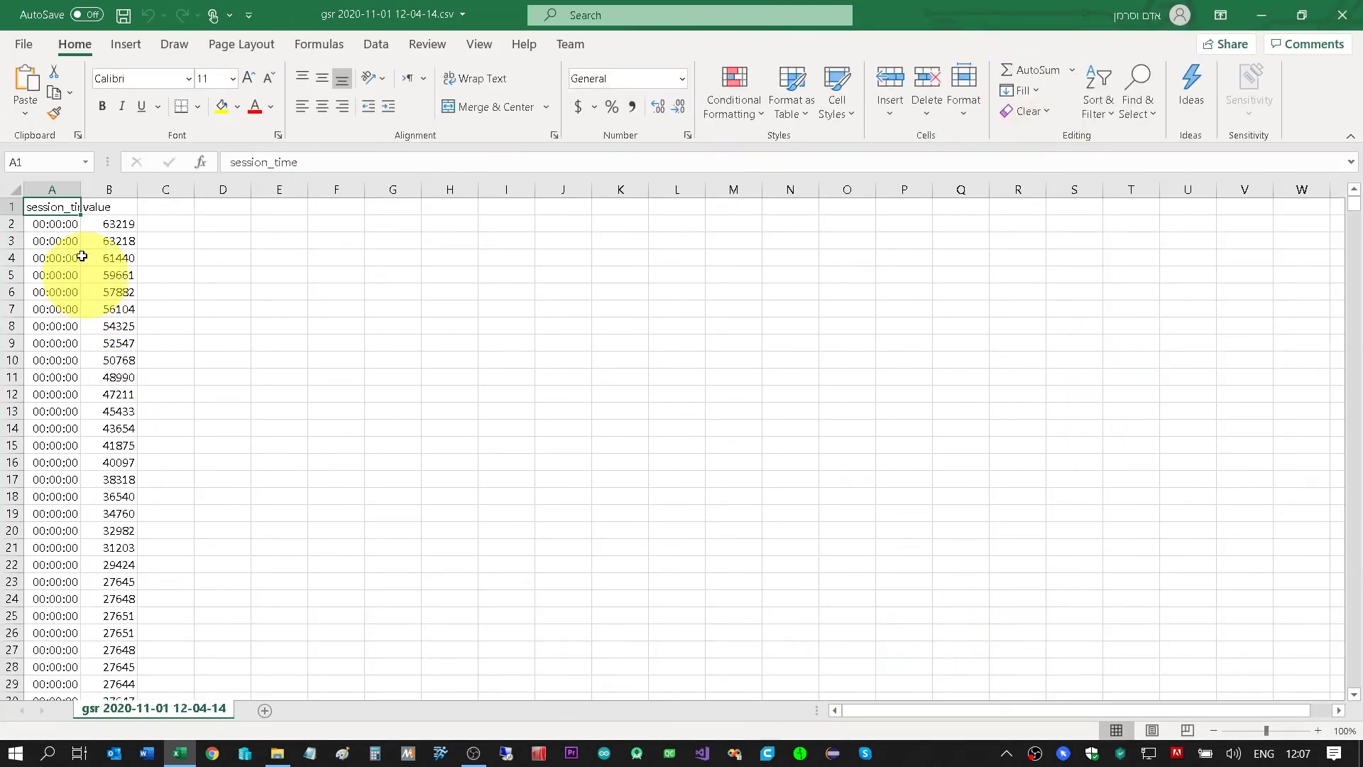
{"action": "left_click_drag", "start_coordinate": [80, 189], "coordinate": [164, 189]}
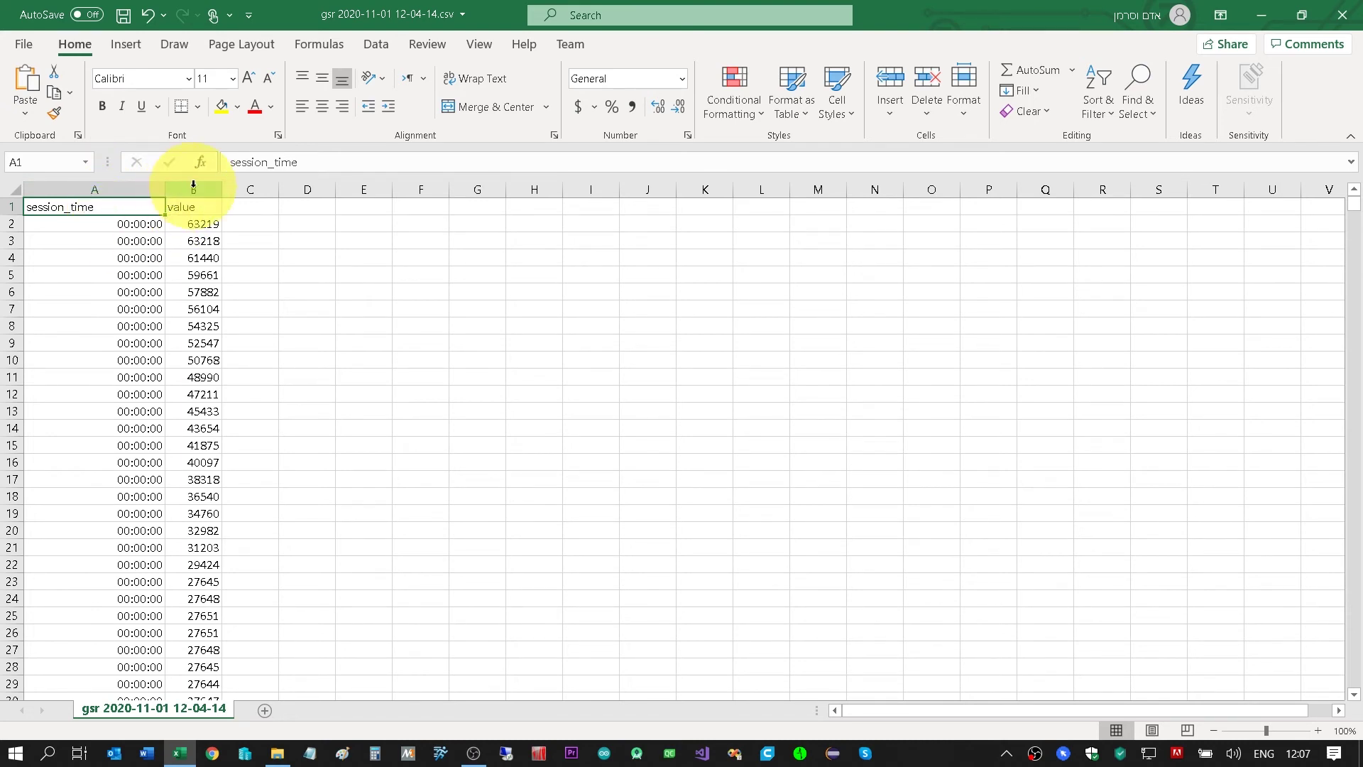
{"action": "scroll", "coordinate": [192, 395], "scroll_direction": "down", "scroll_amount": 20}
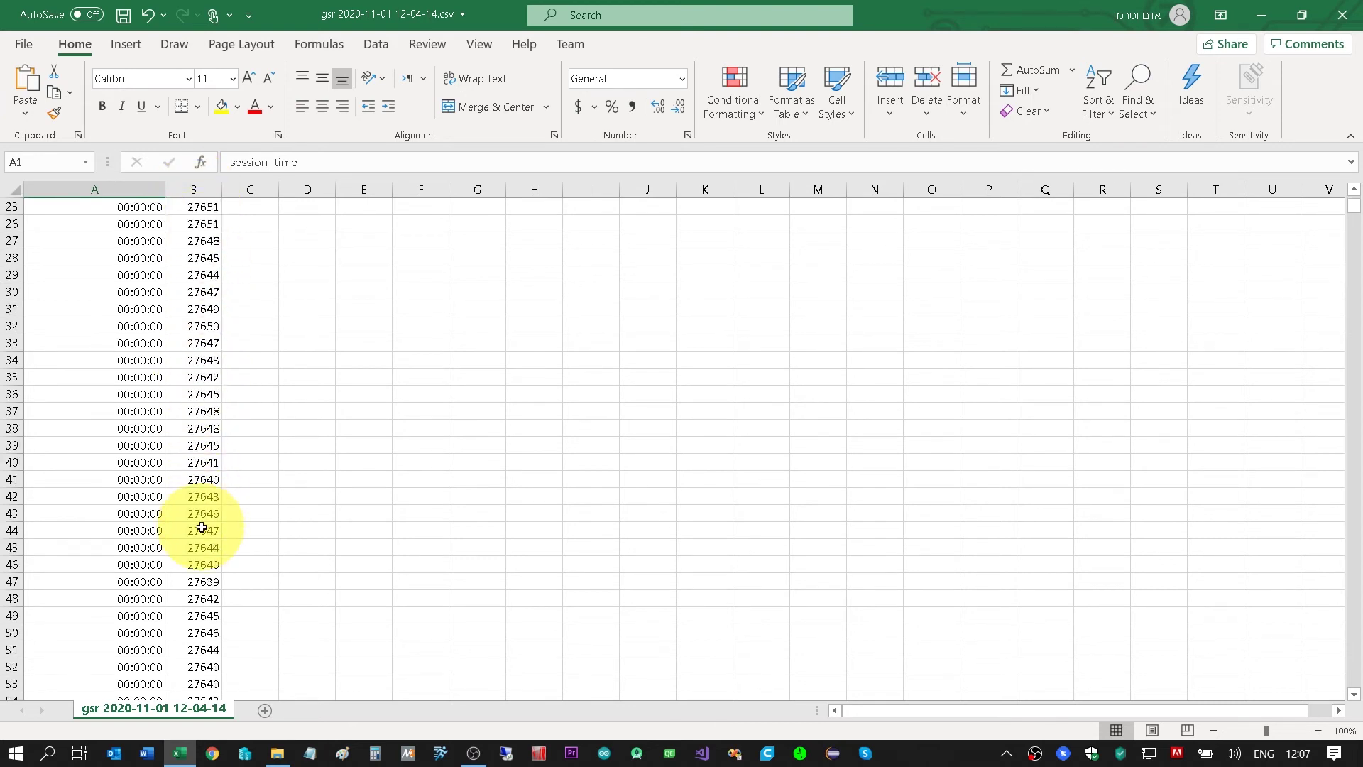
{"action": "scroll", "coordinate": [189, 565], "scroll_direction": "down", "scroll_amount": 20}
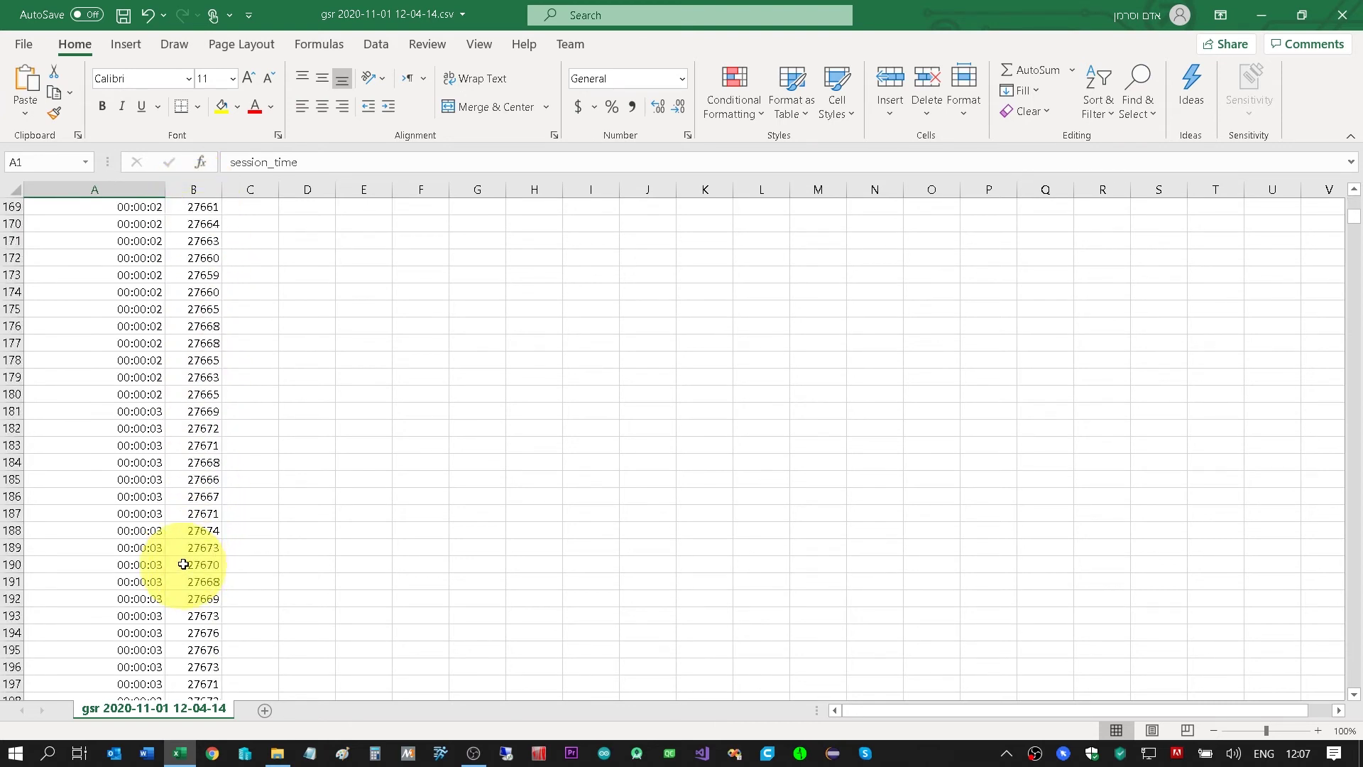
Plot the value column as a 100% stacked line chart and close the gsr workbook without saving
{"action": "left_click", "coordinate": [194, 190]}
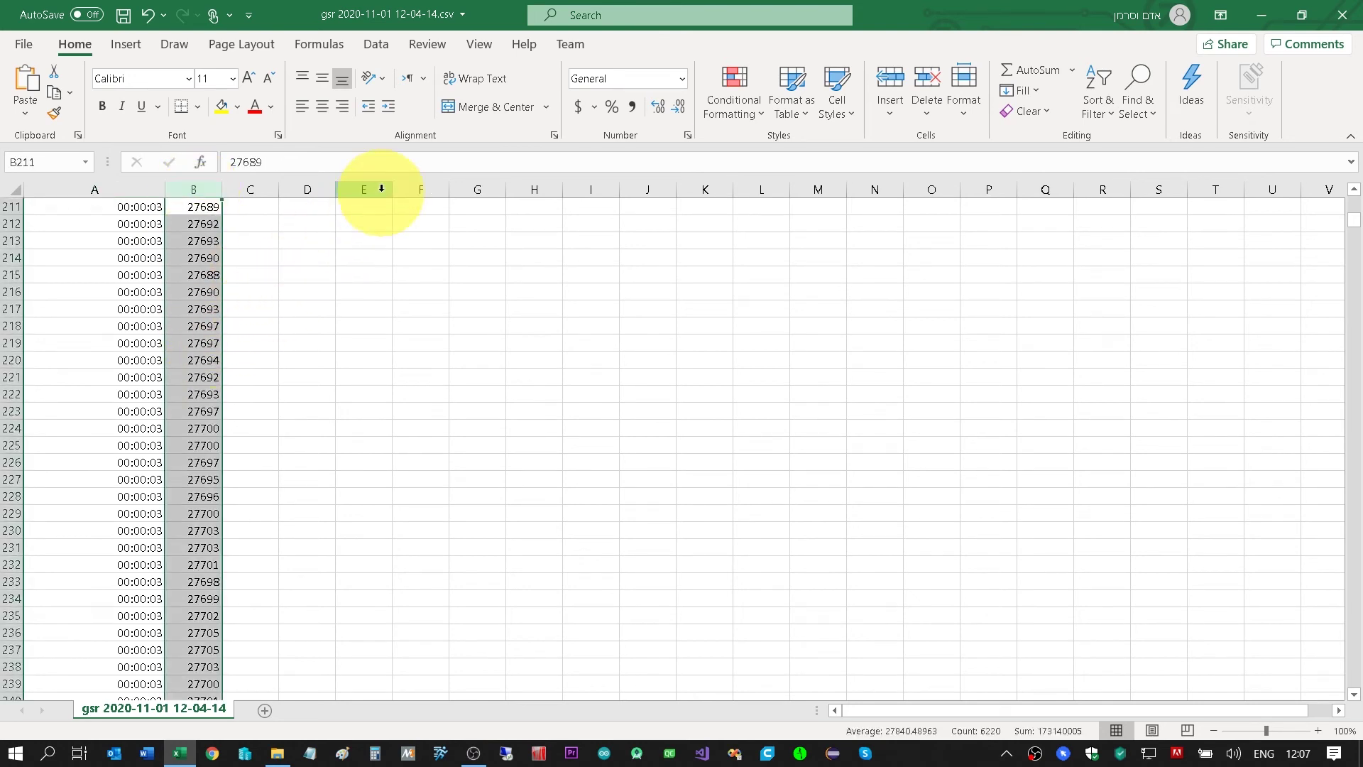
{"action": "left_click", "coordinate": [122, 44]}
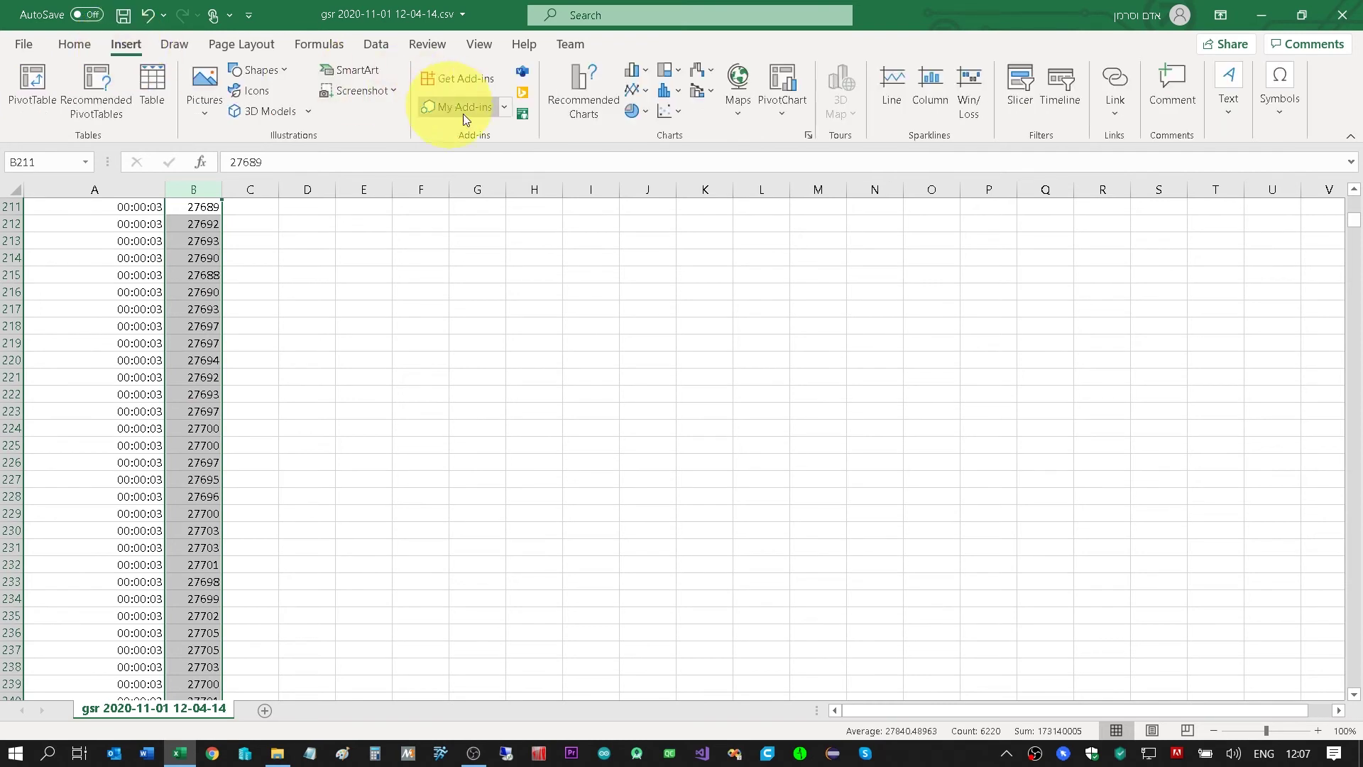
{"action": "left_click", "coordinate": [634, 91]}
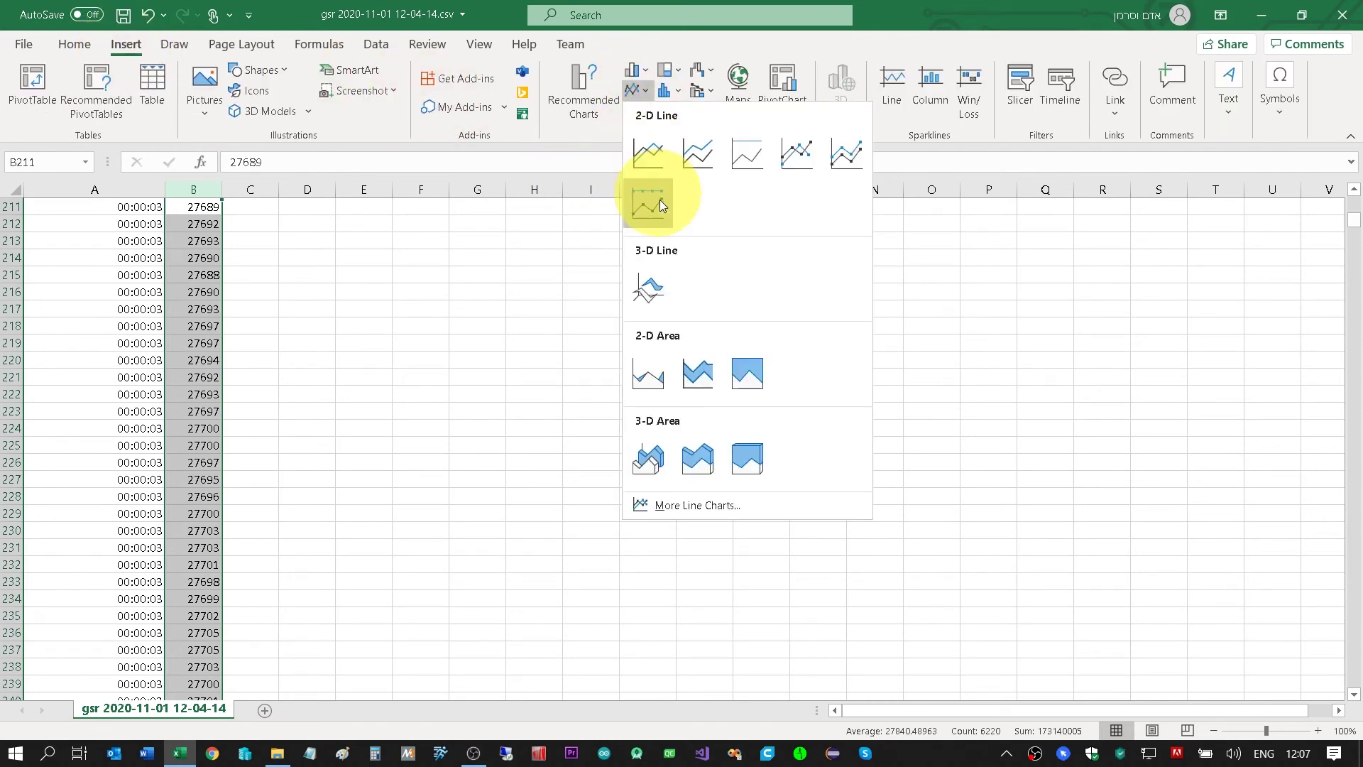
{"action": "left_click", "coordinate": [741, 162]}
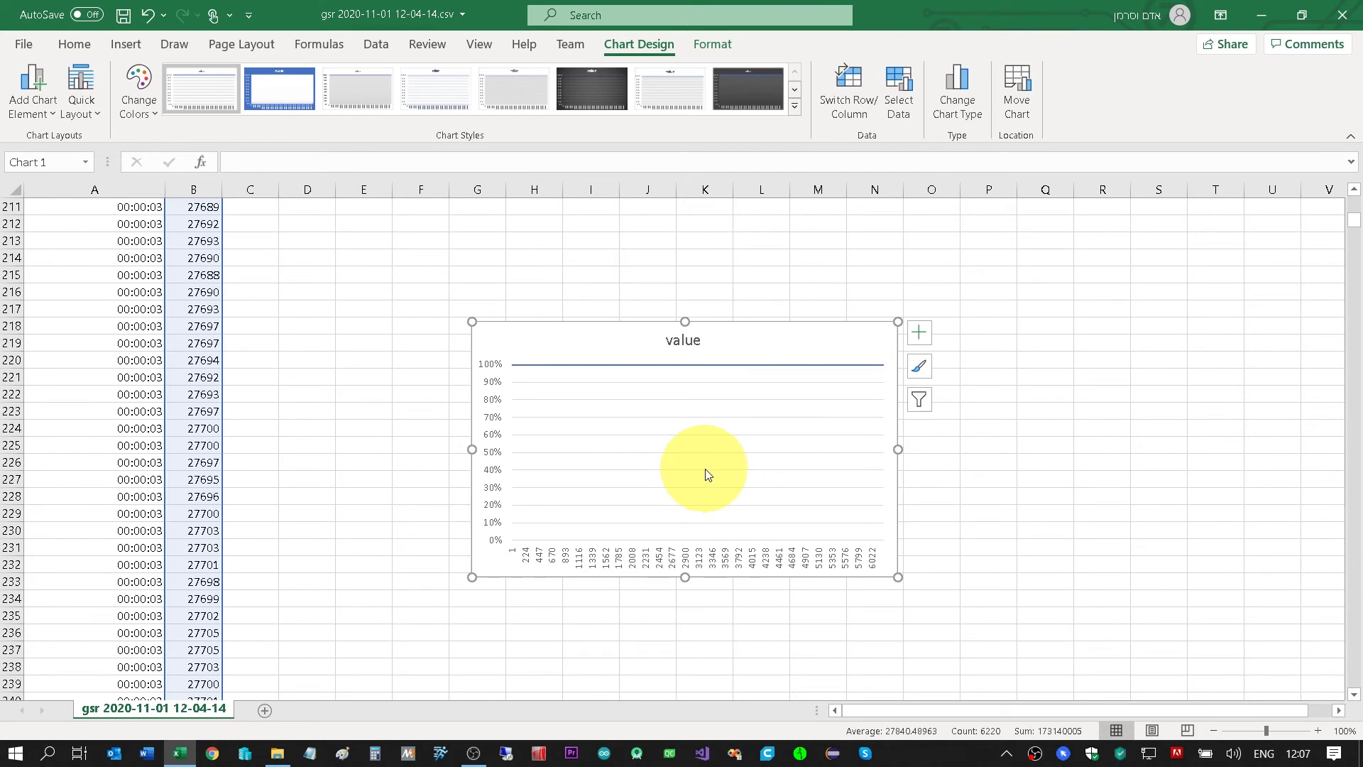
{"action": "left_click", "coordinate": [1344, 14]}
{"action": "left_click", "coordinate": [684, 407]}
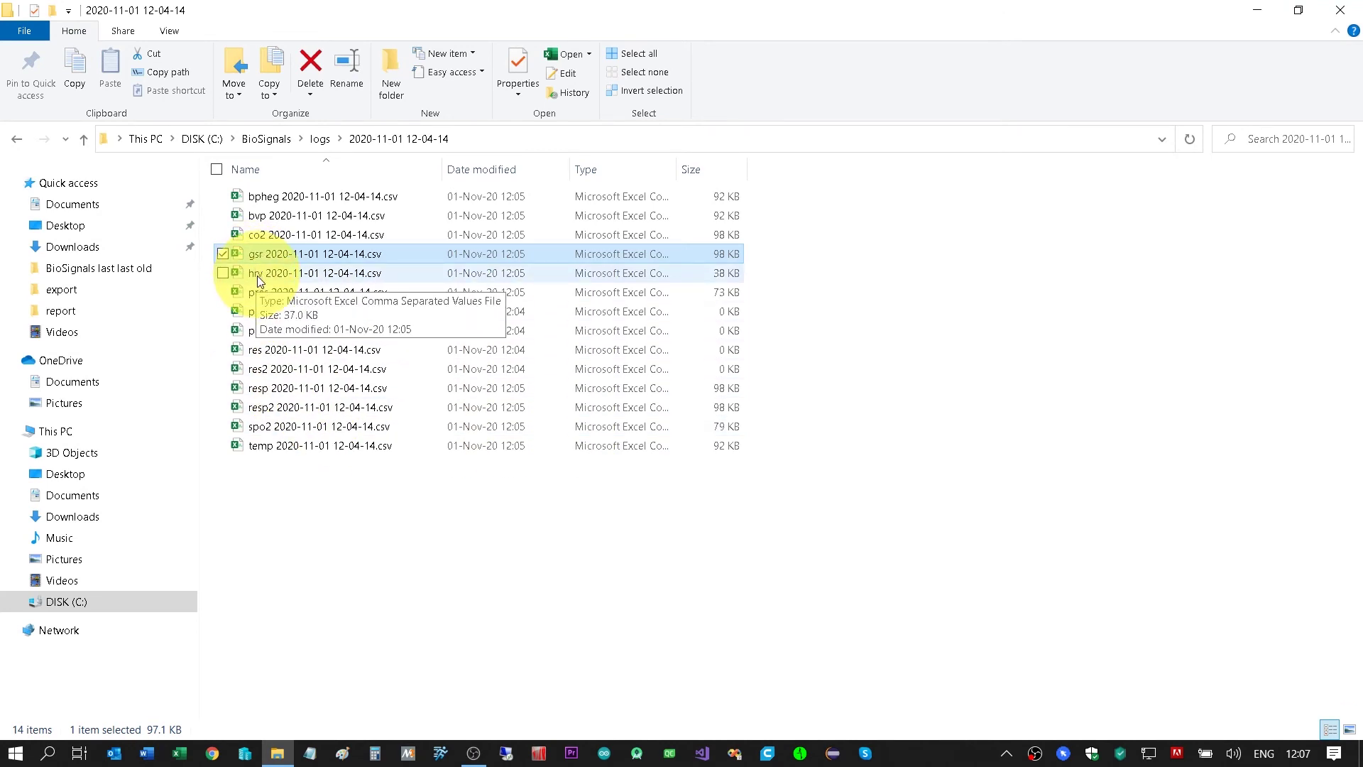
Open the hrv log CSV, look across its heart rate variability columns and close the workbook
{"action": "double_click", "coordinate": [257, 276]}
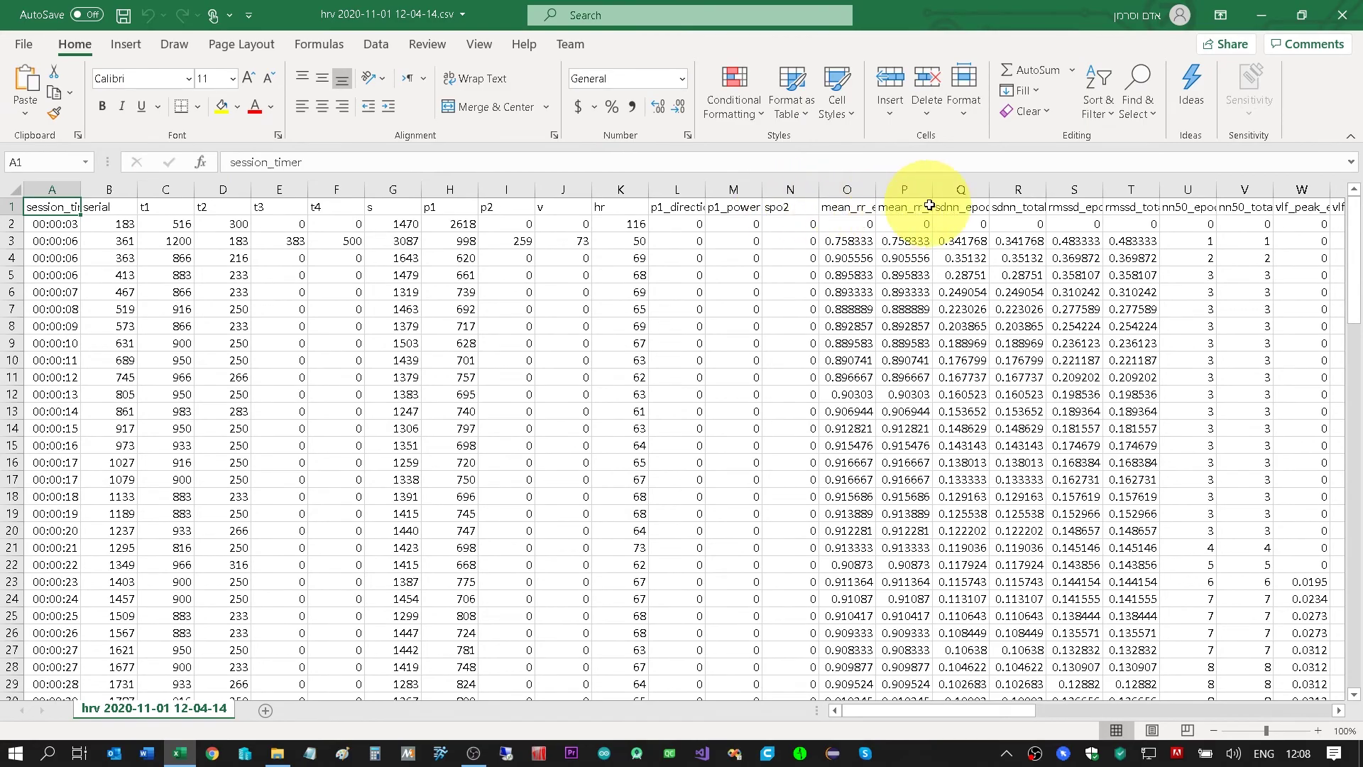
{"action": "left_click_drag", "start_coordinate": [866, 713], "coordinate": [1059, 712]}
{"action": "left_click_drag", "start_coordinate": [1160, 710], "coordinate": [958, 713]}
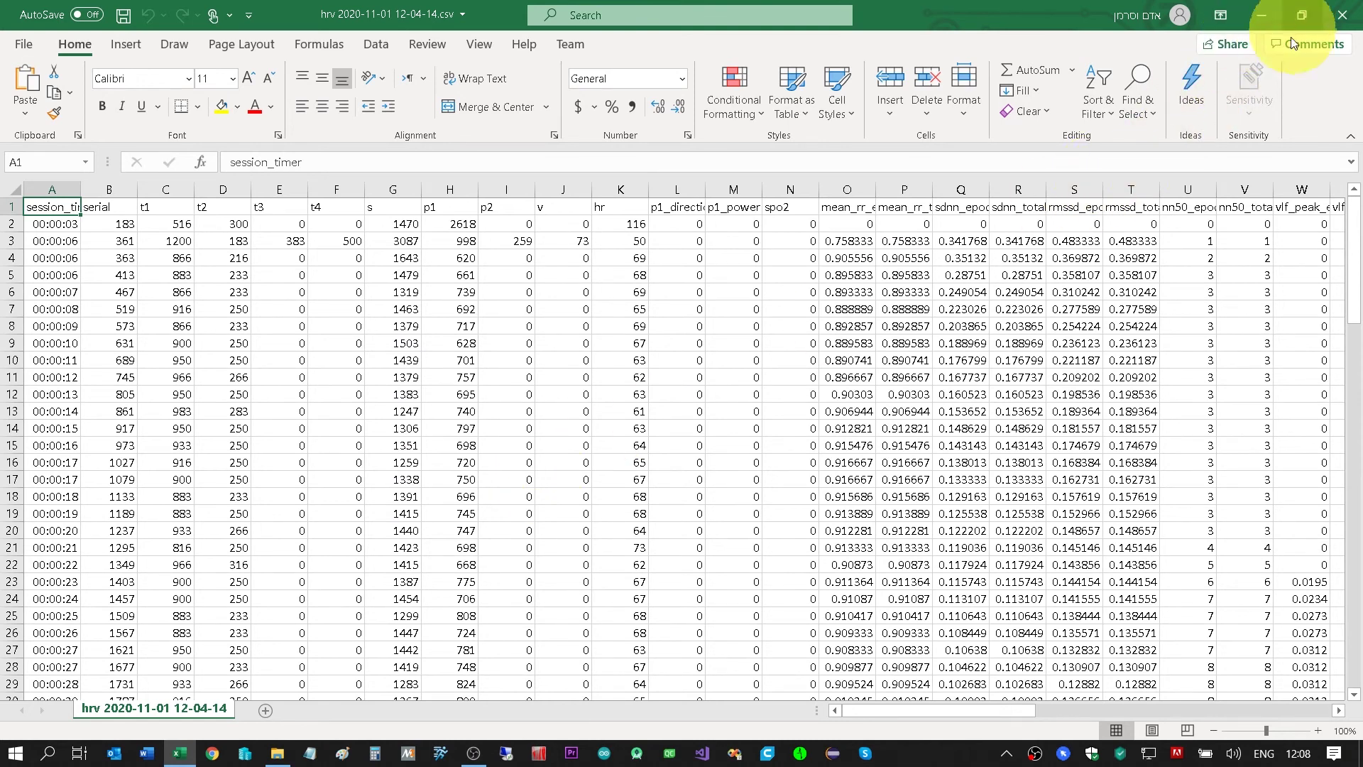
{"action": "left_click", "coordinate": [1344, 16]}
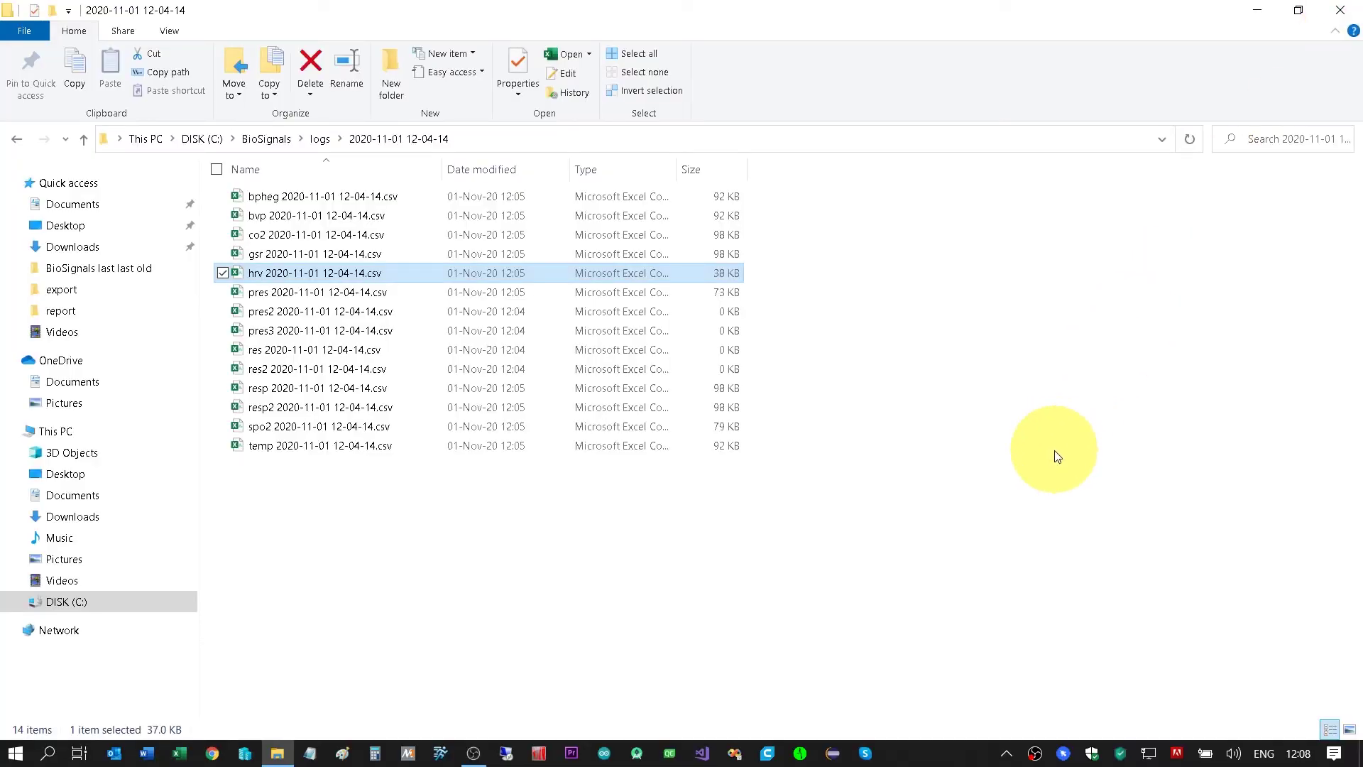
Launch the BioSignals monitor from the desktop and log in with the prefilled account on COM4
{"action": "key", "text": "super+d"}
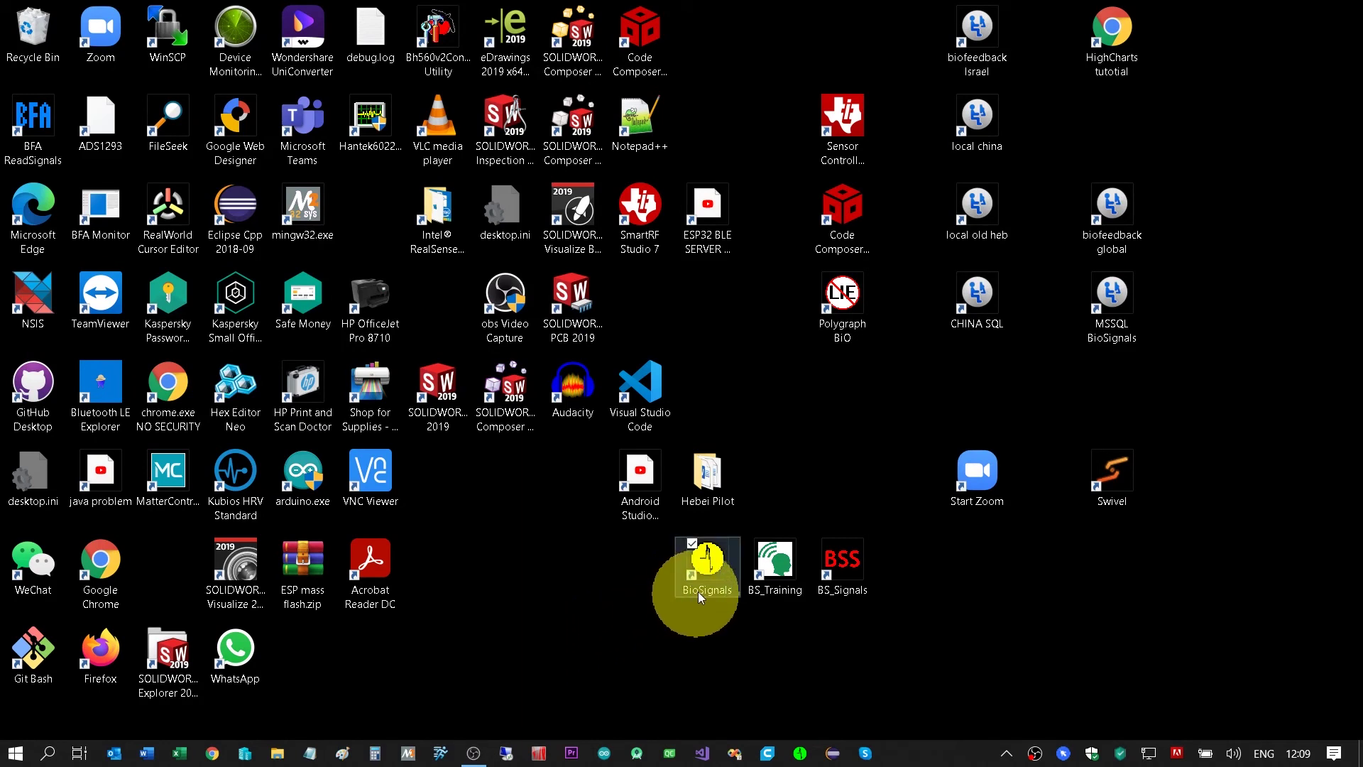
{"action": "left_click", "coordinate": [709, 557]}
{"action": "left_click", "coordinate": [694, 642]}
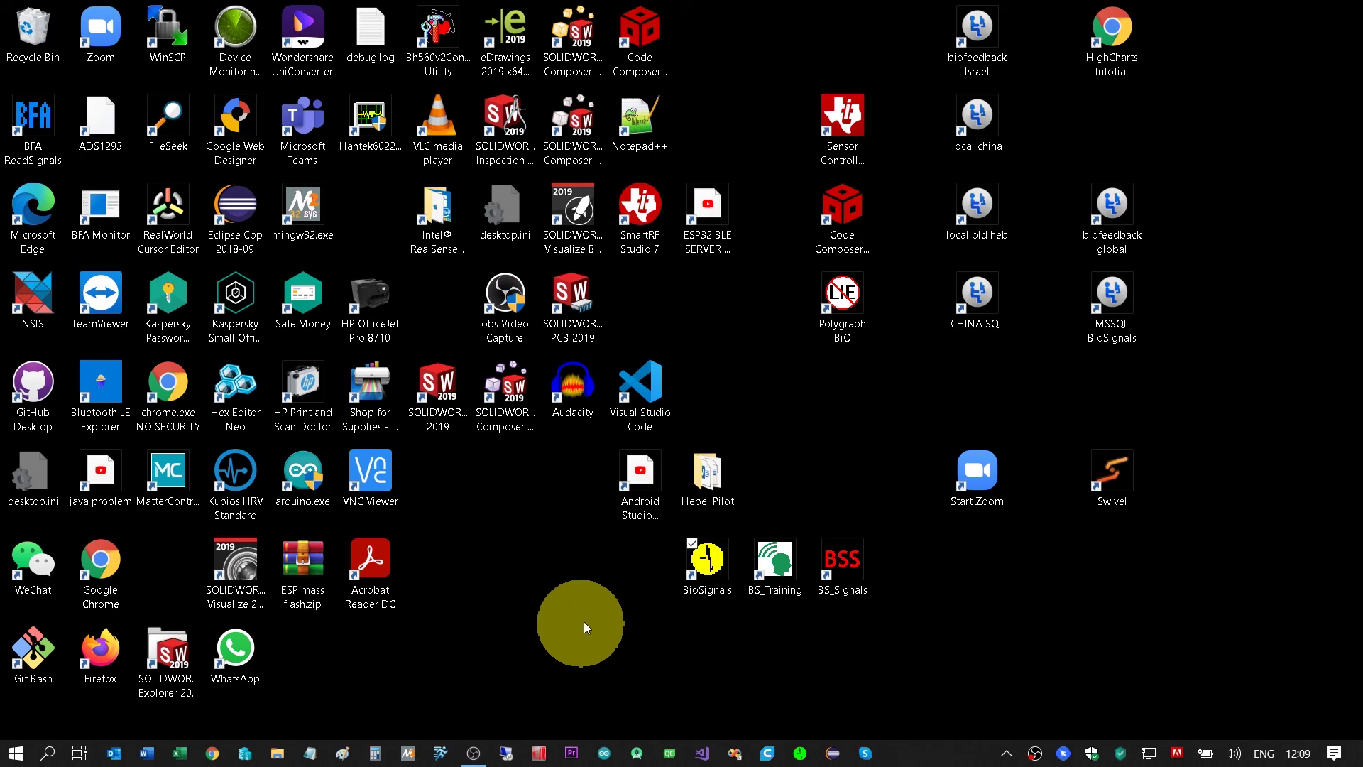
{"action": "double_click", "coordinate": [706, 572]}
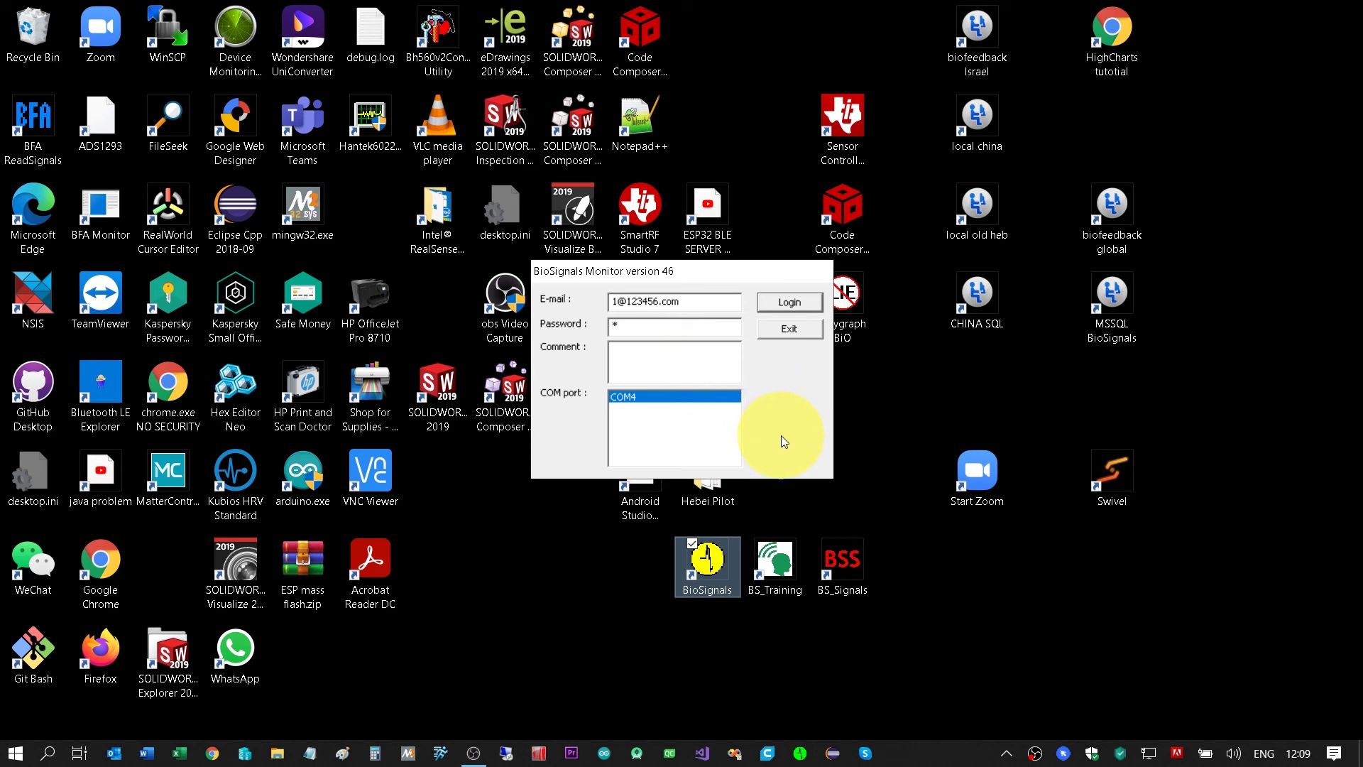
{"action": "left_click", "coordinate": [795, 303]}
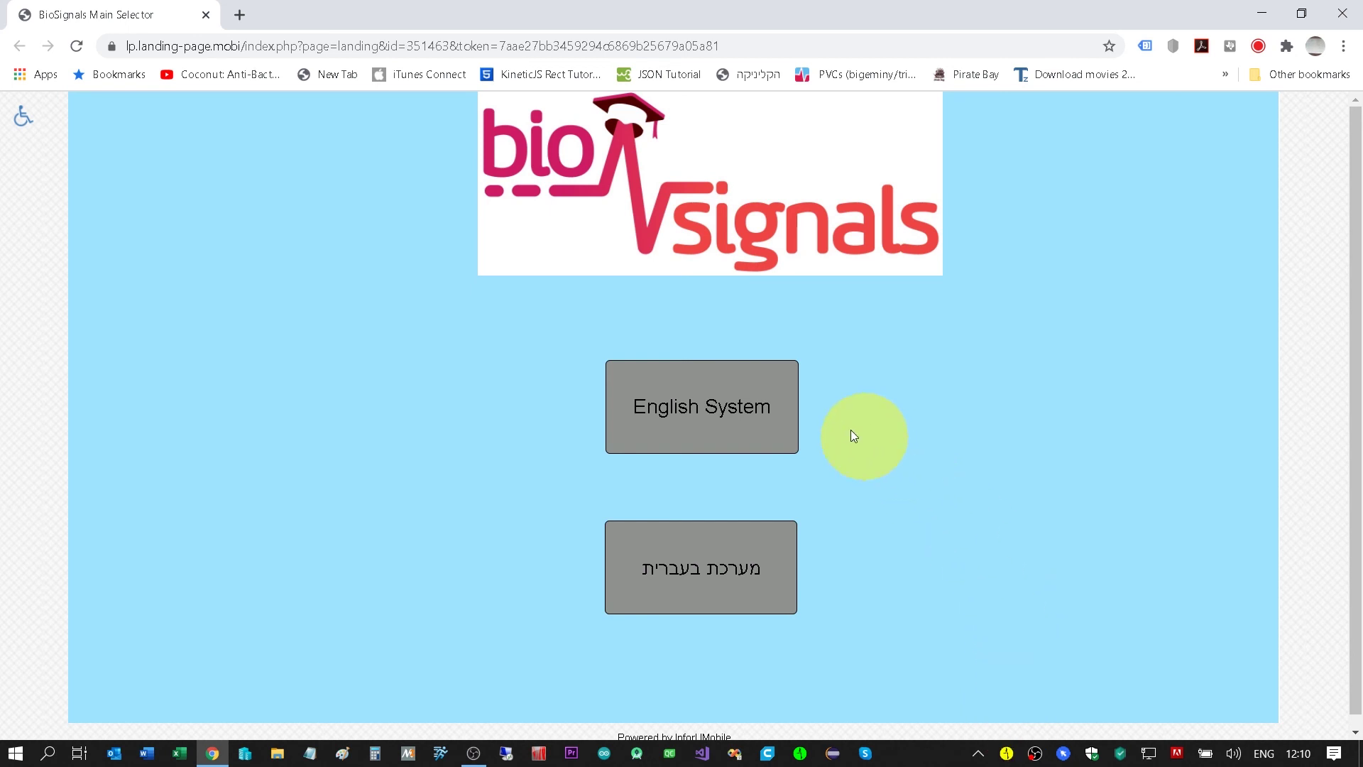
Enter the English System, open the HRV training page and start the training session
{"action": "left_click", "coordinate": [696, 407]}
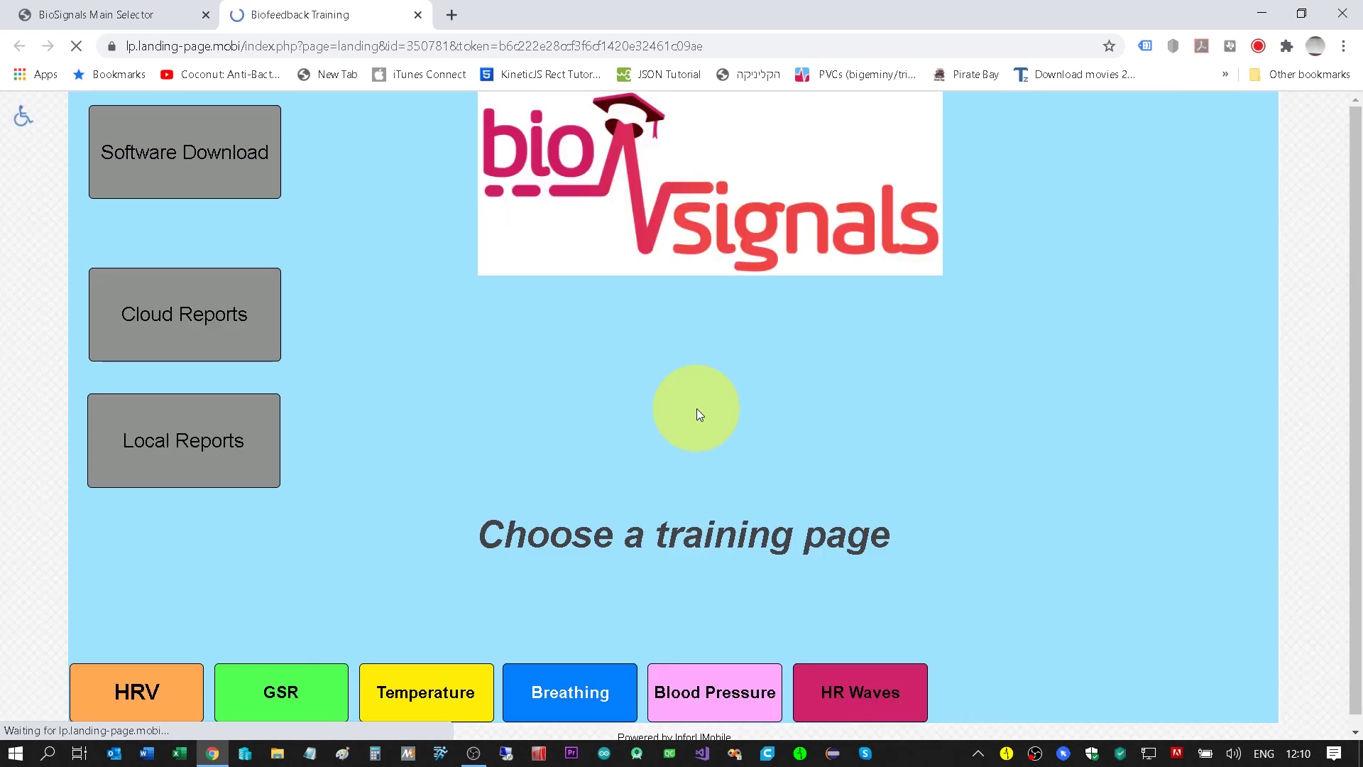
{"action": "left_click", "coordinate": [142, 693]}
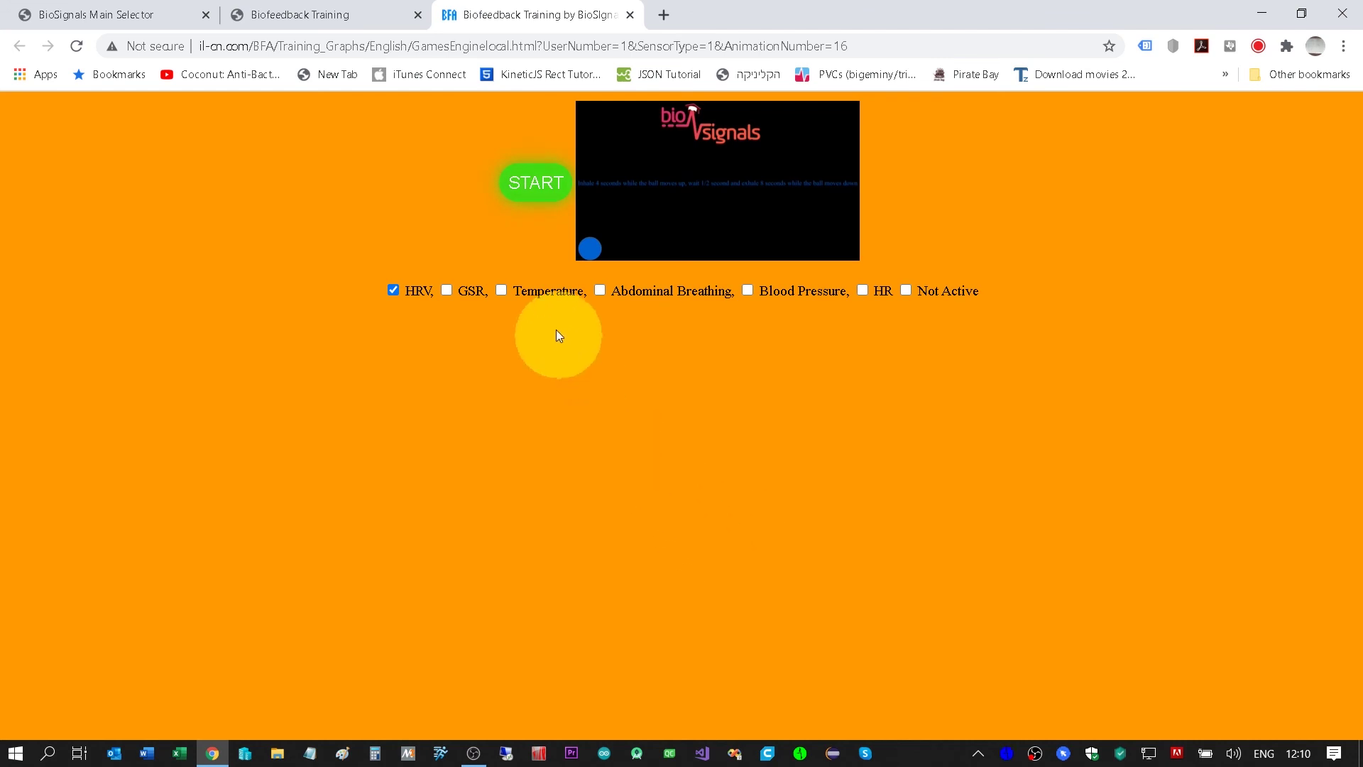
{"action": "left_click", "coordinate": [536, 188]}
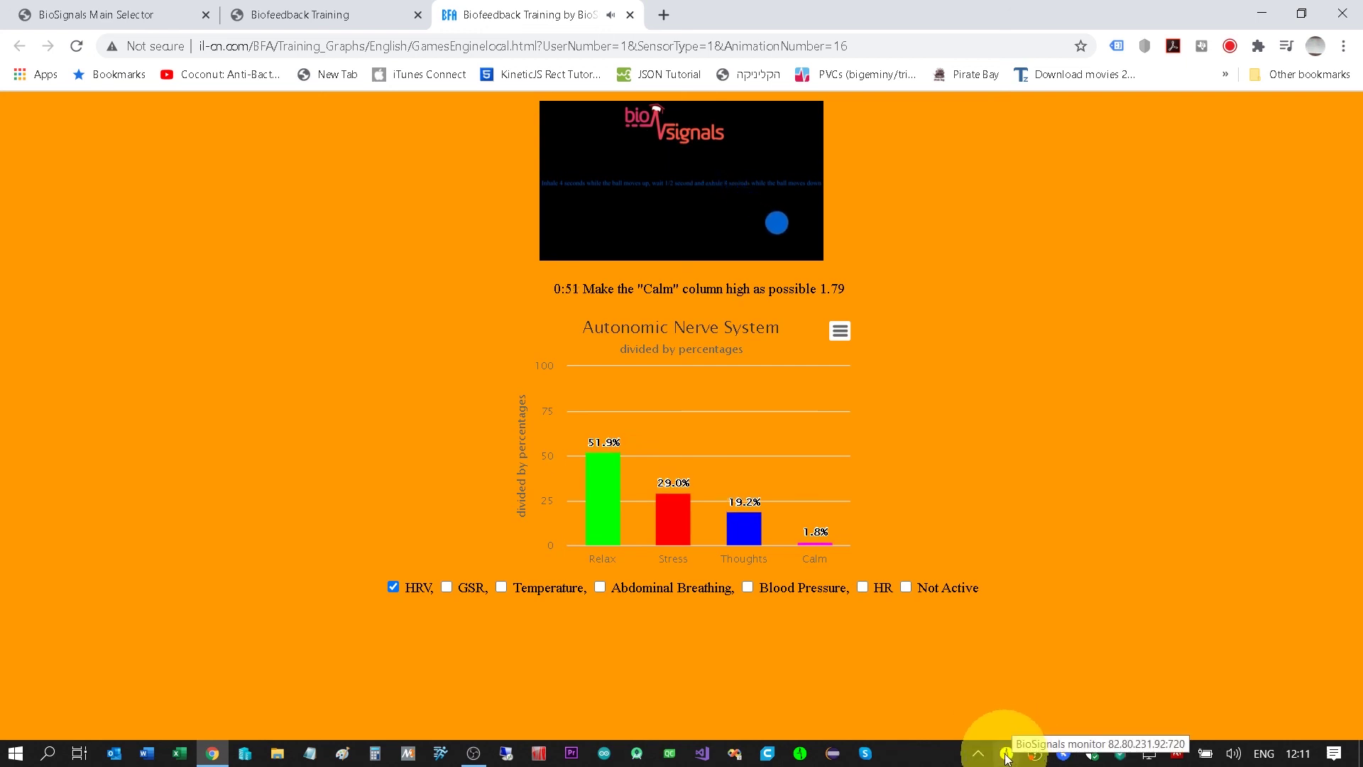
Exit the running BioSignals monitor and close the browser with the HRV training page
{"action": "right_click", "coordinate": [1007, 754]}
{"action": "left_click", "coordinate": [1036, 742]}
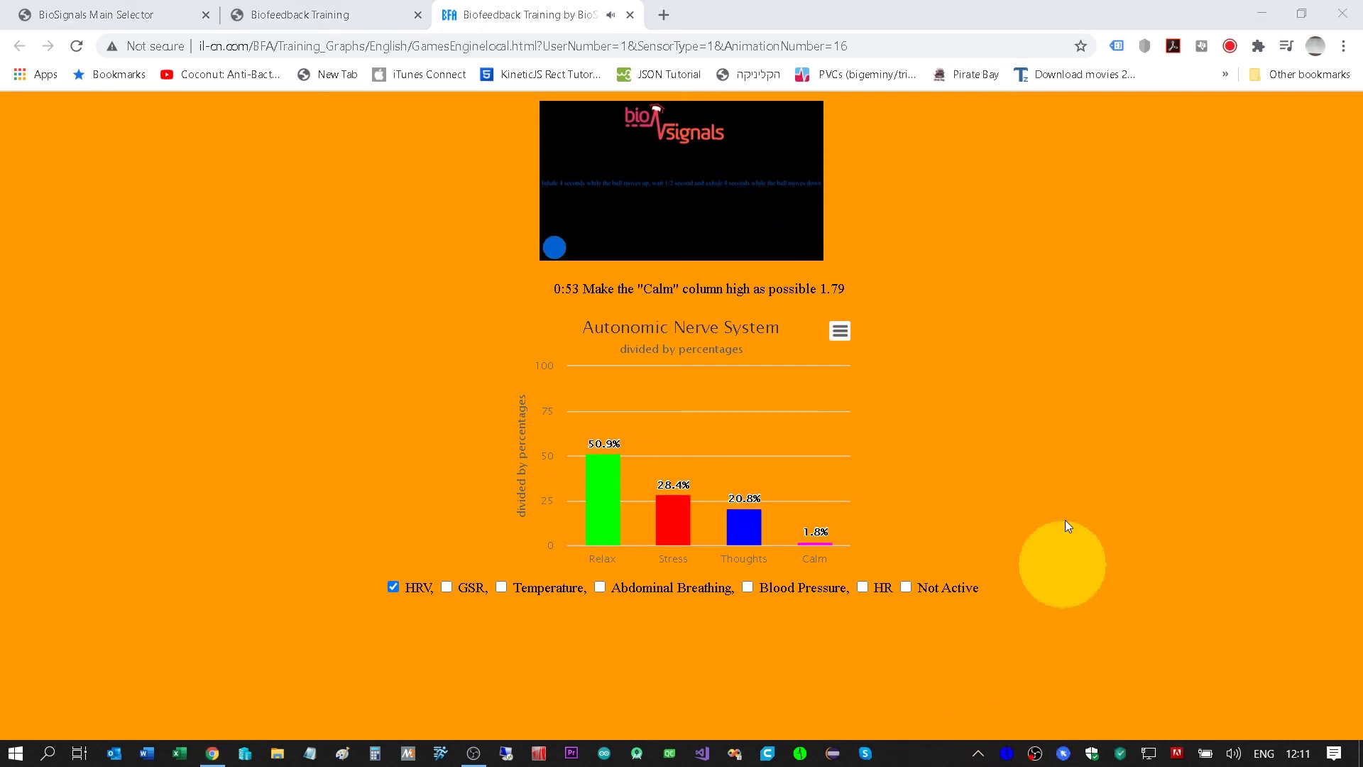
{"action": "left_click", "coordinate": [1344, 16]}
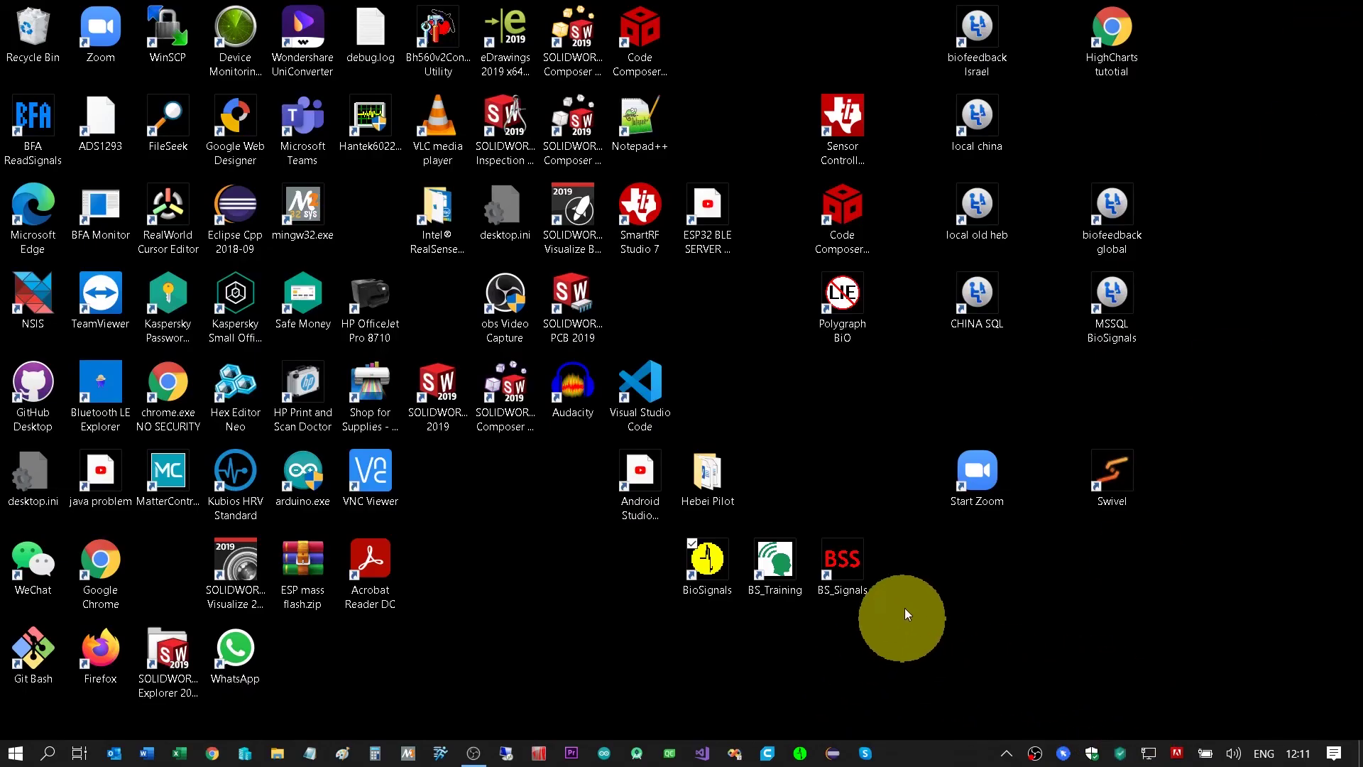